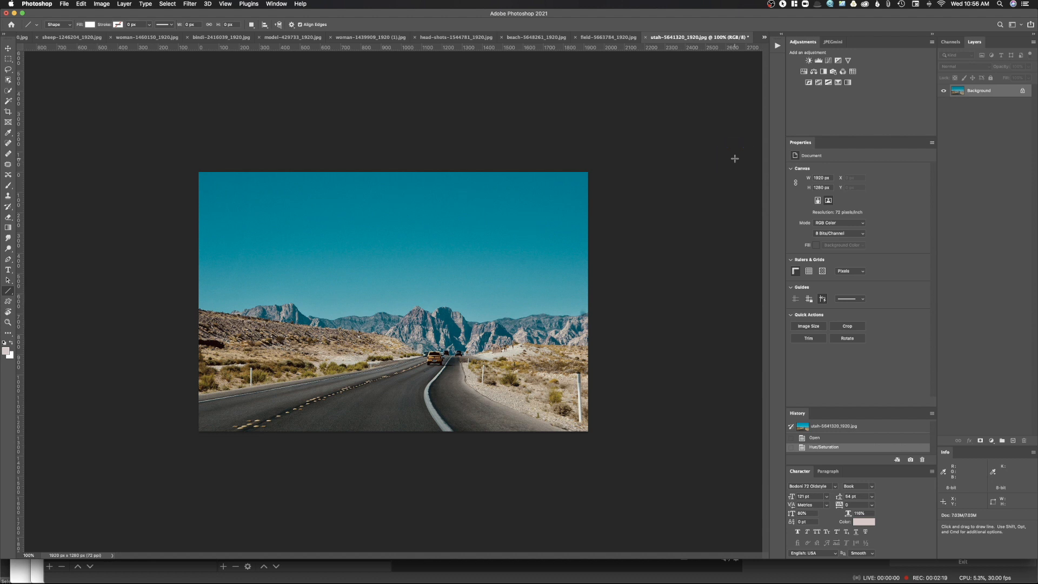
- Start Sky Replacement on the desert road photo and move its dialog clear of the image
mouse_move(735, 158)
left_mouse_down()
mouse_move(723, 202)
mouse_move(696, 185)
left_mouse_up()
left_click(81, 5)
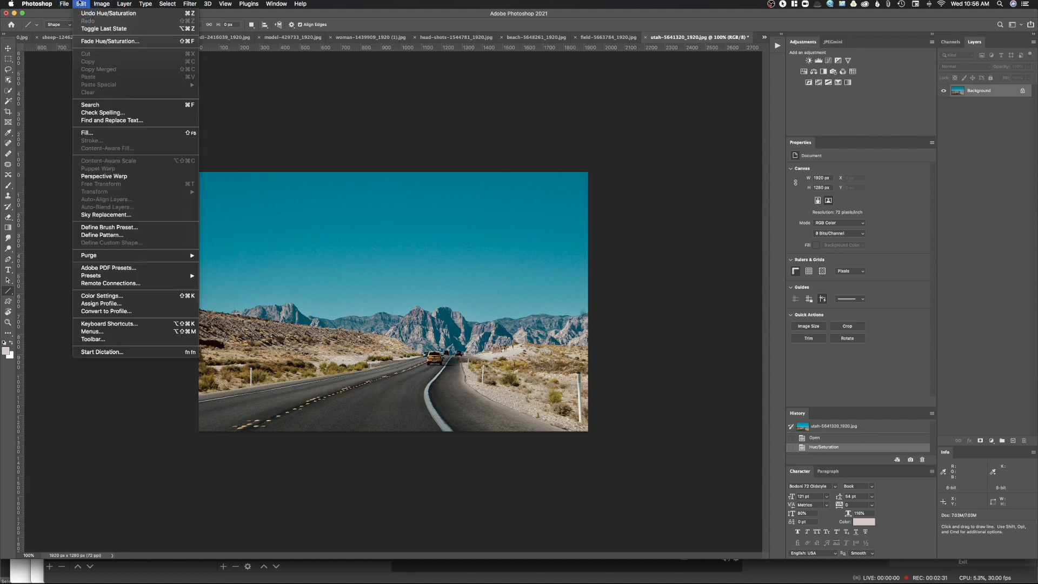
left_click(114, 215)
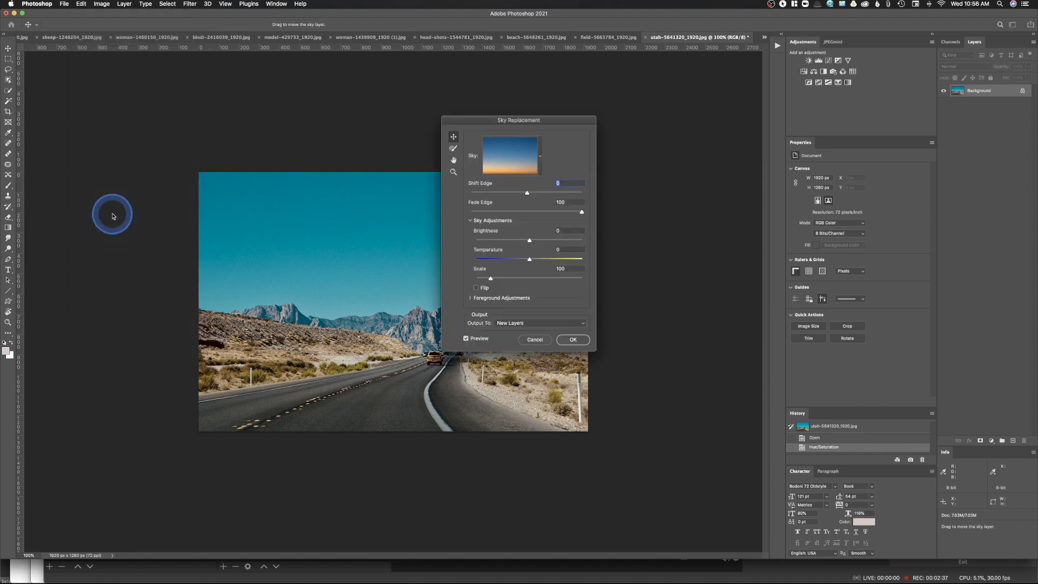
left_click_drag(563, 118, 713, 177)
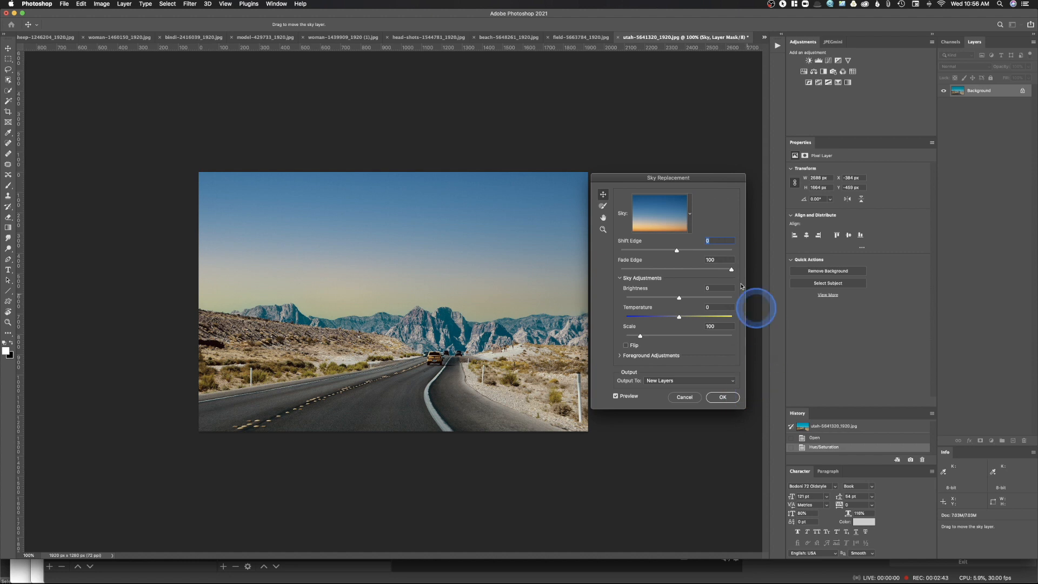
- Choose the dark purple and red sunset from the Spectacular presets as the replacement sky
left_click(691, 213)
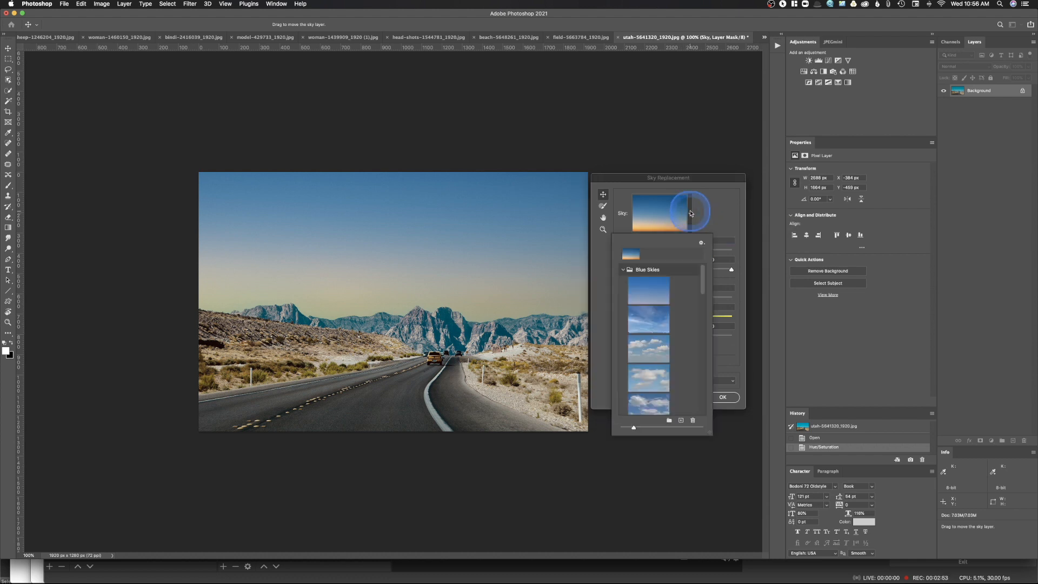
left_click_drag(702, 282, 703, 301)
left_click(681, 420)
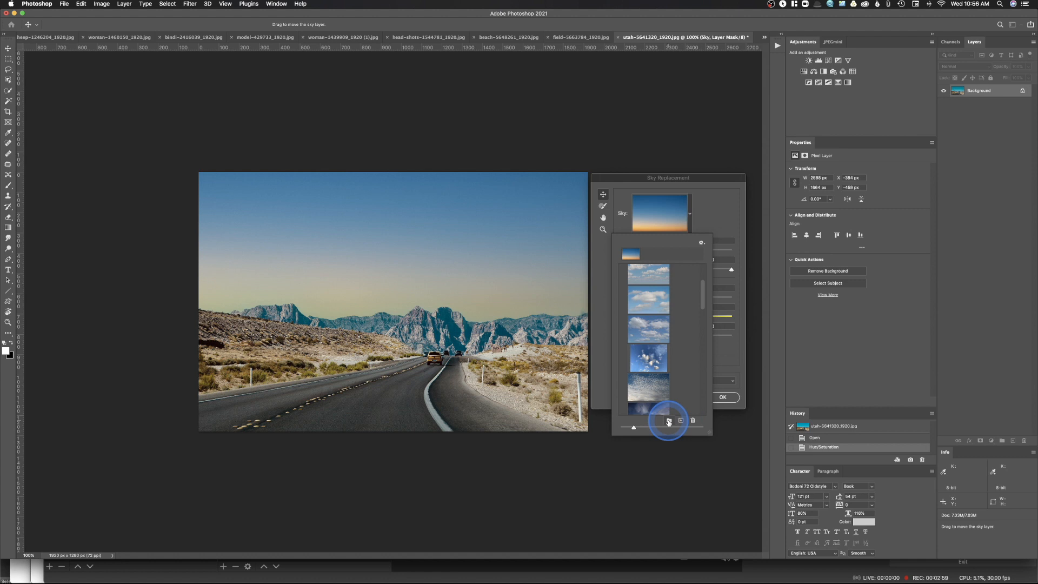
scroll(686, 365, "down", 1)
scroll(686, 364, "down", 3)
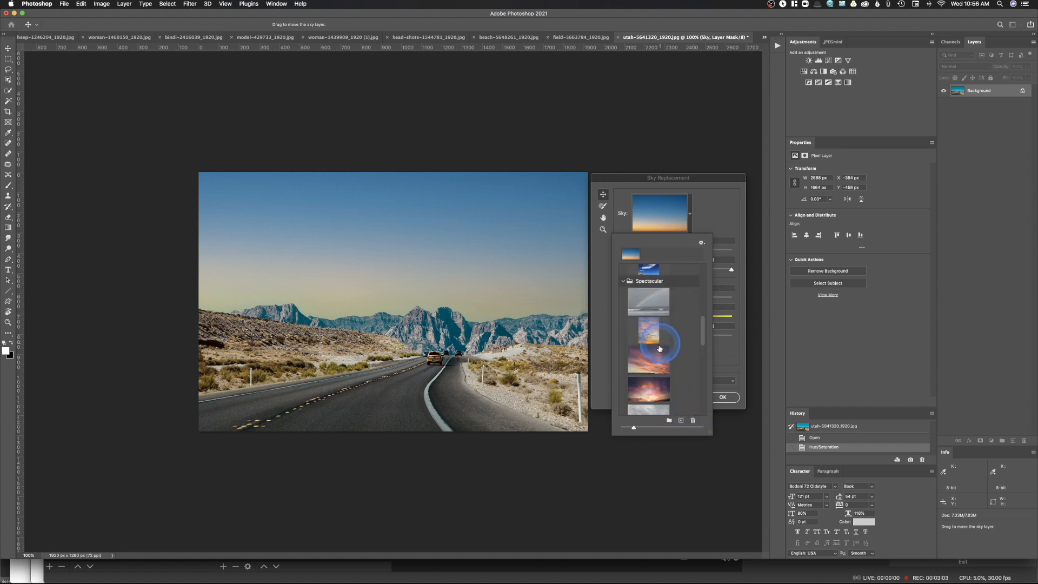
left_click(649, 395)
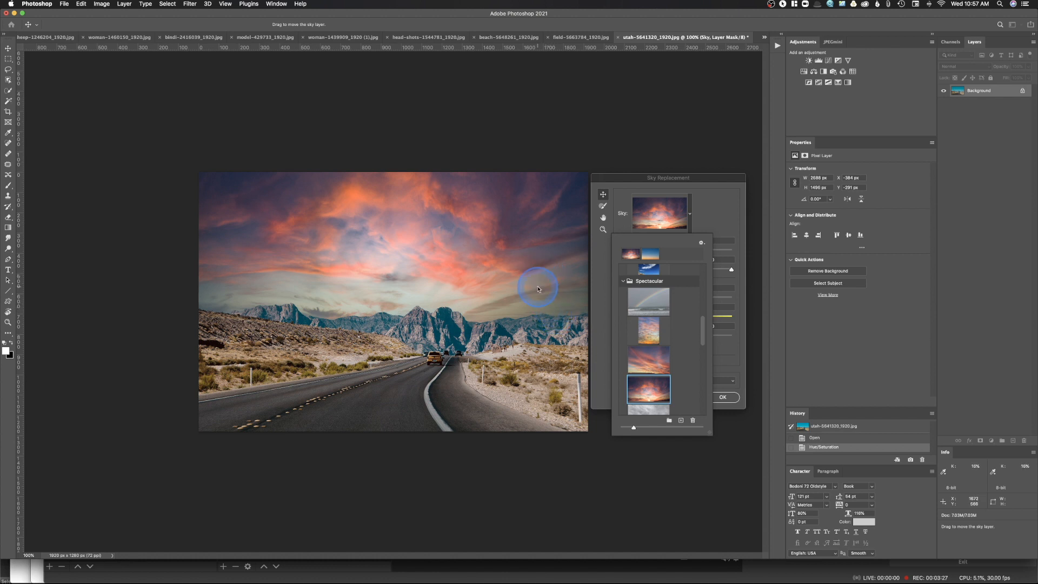
left_click(723, 219)
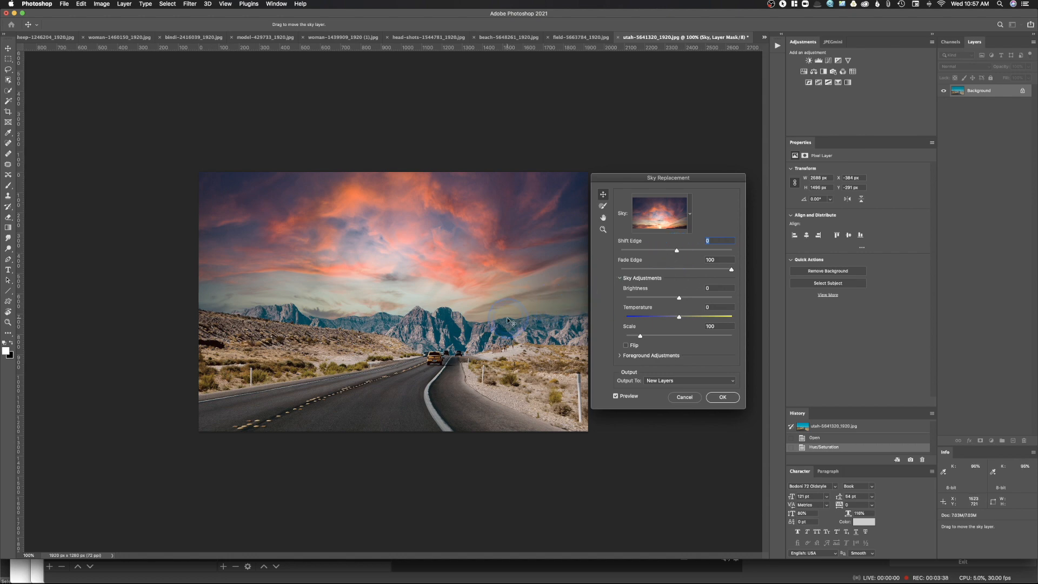
- Try Shift Edge values on both sides of zero along the mountain ridge and return it to about 0
key("super+equal")
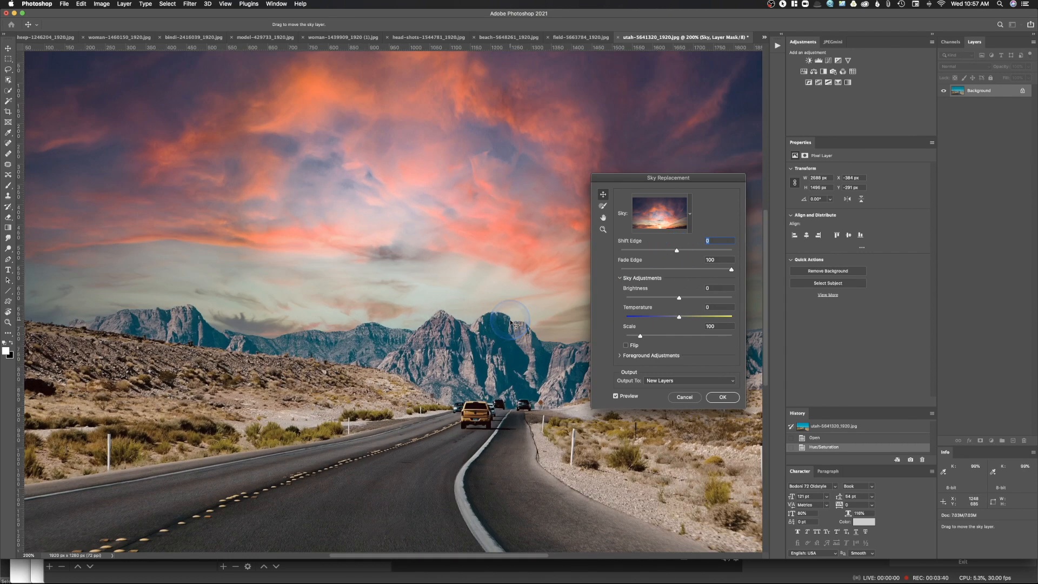
key("super+equal")
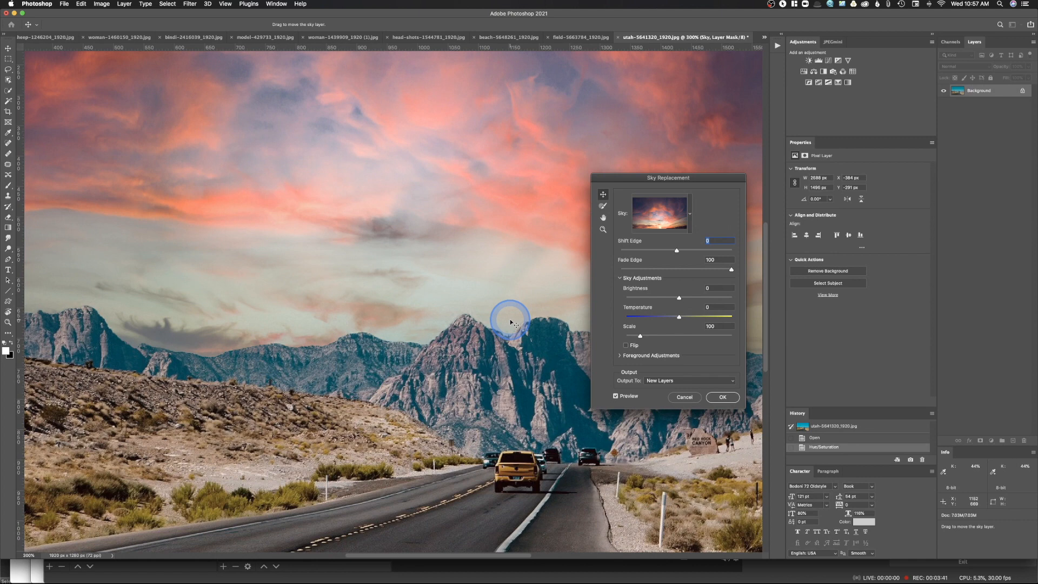
left_click(705, 251)
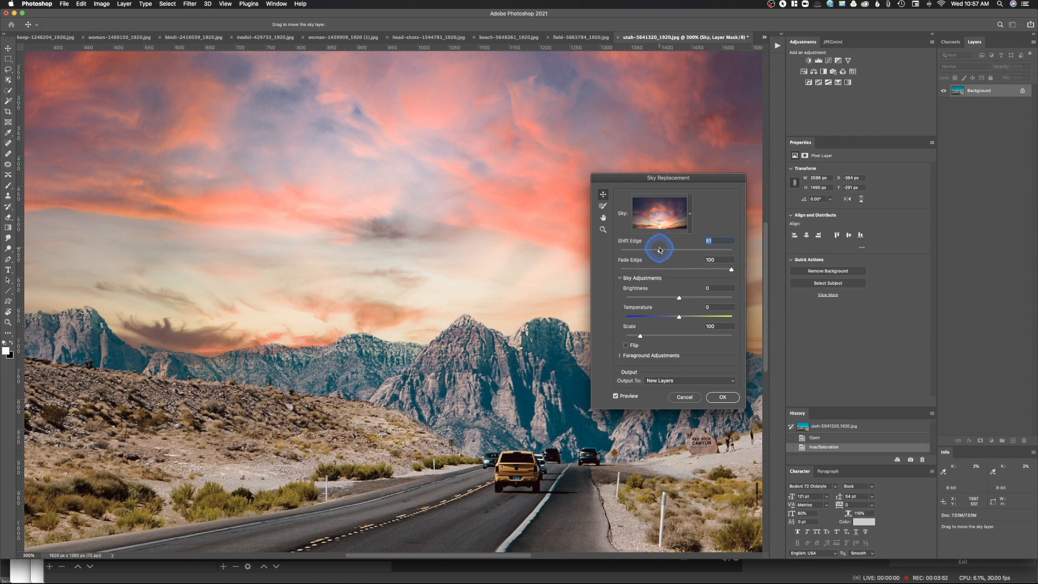
left_click(660, 250)
left_click_drag(659, 251, 677, 251)
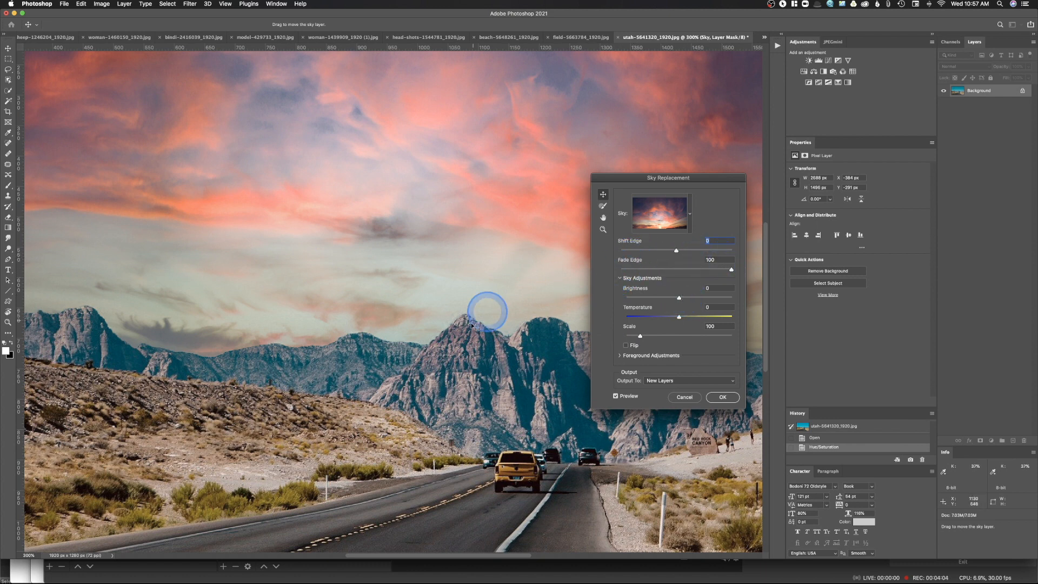
- Soften the blend between sky and mountains less by reducing Fade Edge to 51
left_click(679, 270)
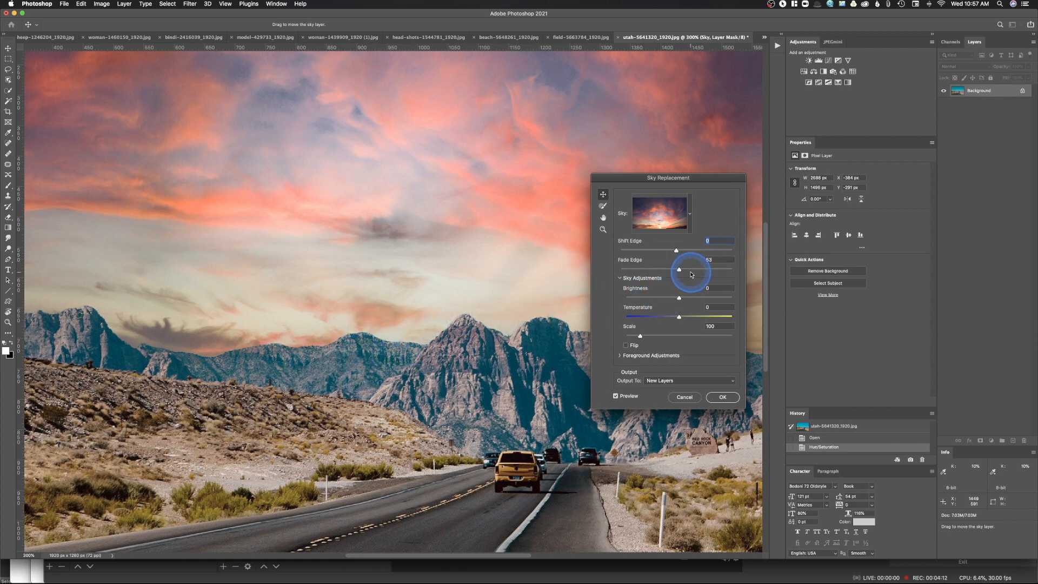
left_click(651, 269)
left_click_drag(652, 270, 678, 270)
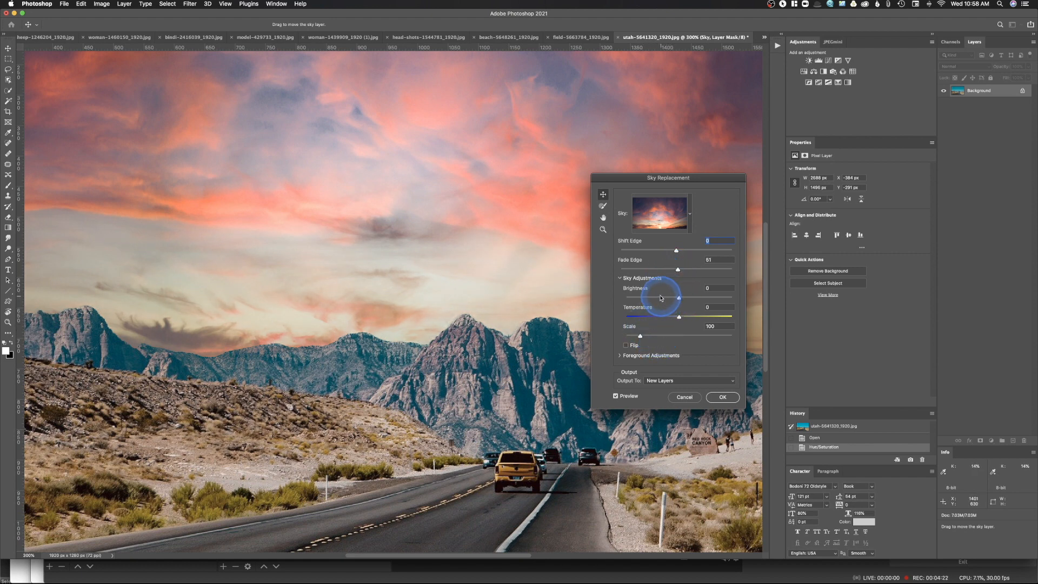
- Expand the foreground adjustments while keeping the sky adjustments expanded
left_click(620, 278)
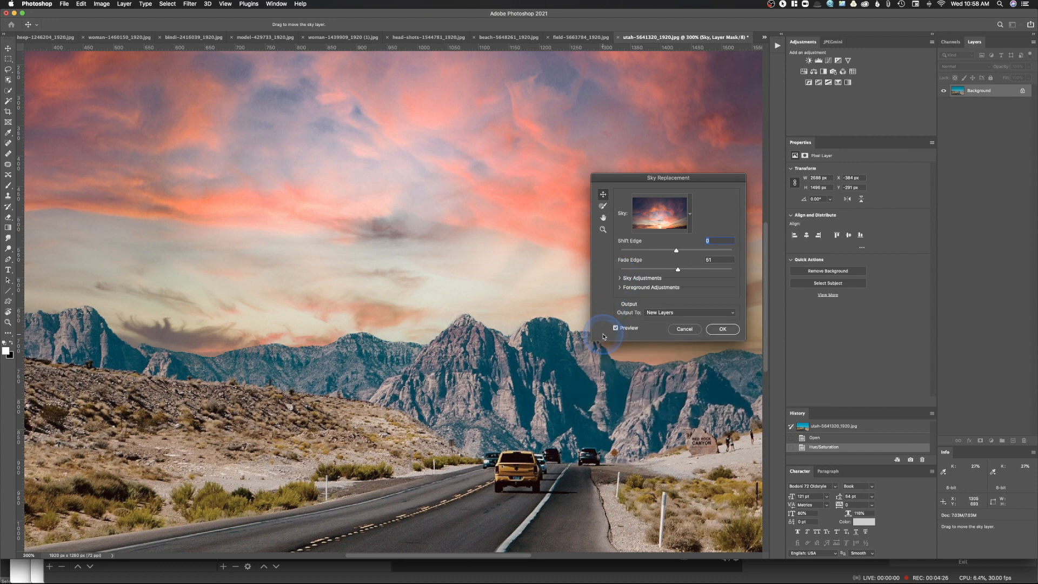
left_click(620, 278)
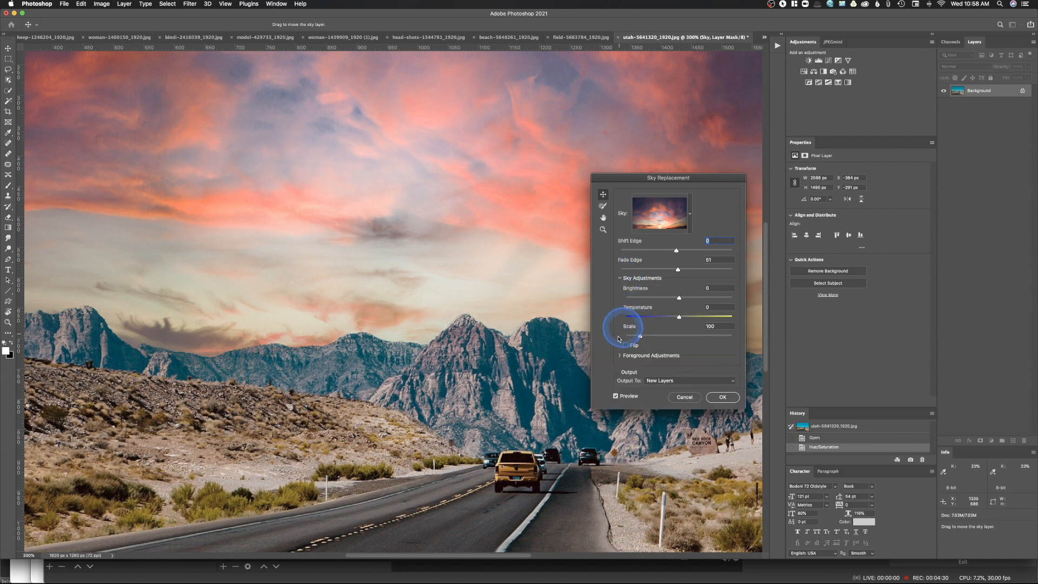
left_click(620, 355)
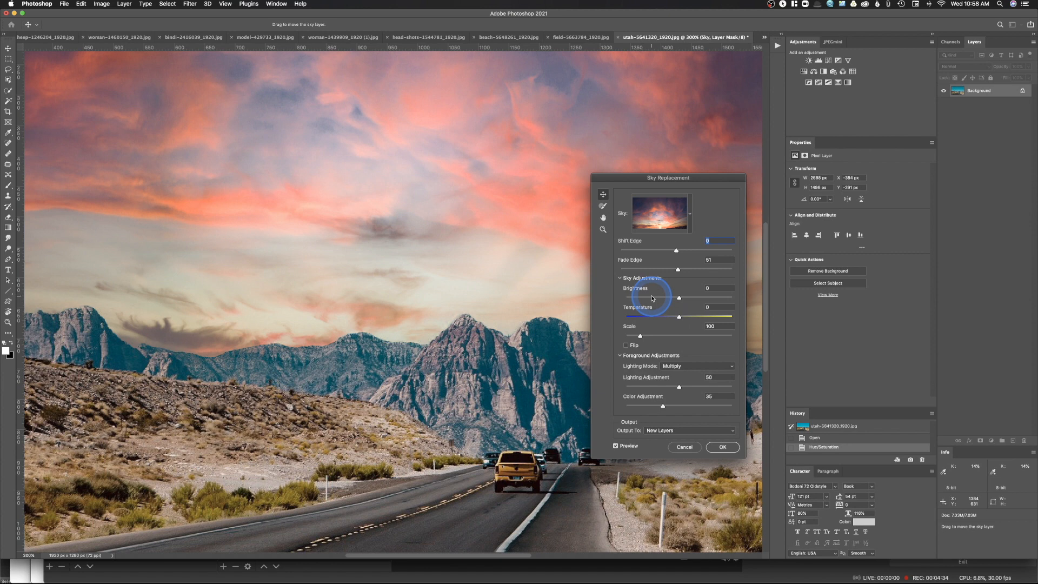
- Warm the replacement sky to a Temperature of 20 and try flipping it, leaving Flip off
mouse_move(679, 298)
left_mouse_down()
mouse_move(689, 300)
mouse_move(659, 298)
mouse_move(679, 297)
left_mouse_up()
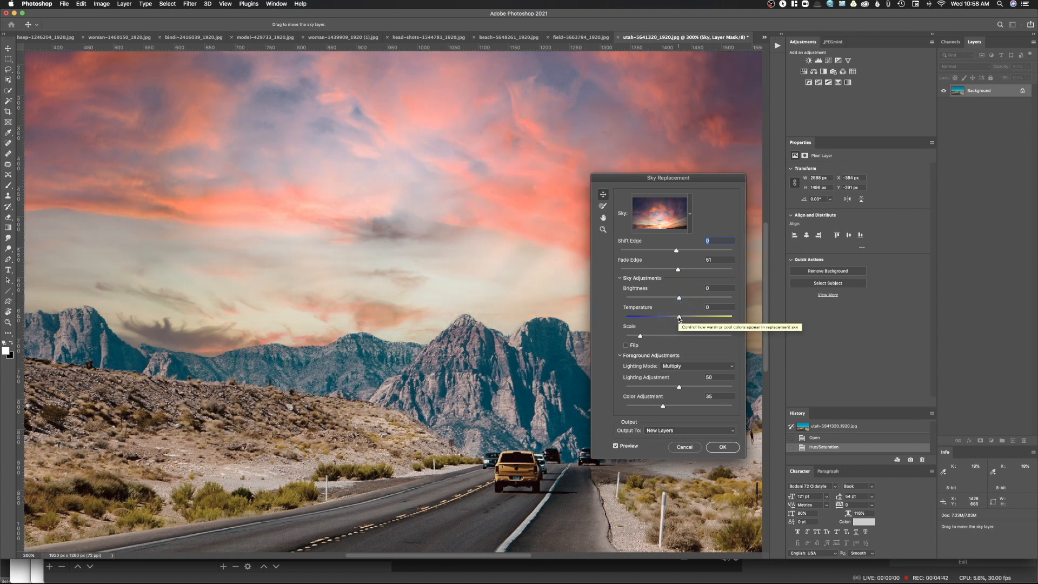
mouse_move(679, 318)
left_mouse_down()
mouse_move(669, 317)
mouse_move(699, 323)
left_mouse_up()
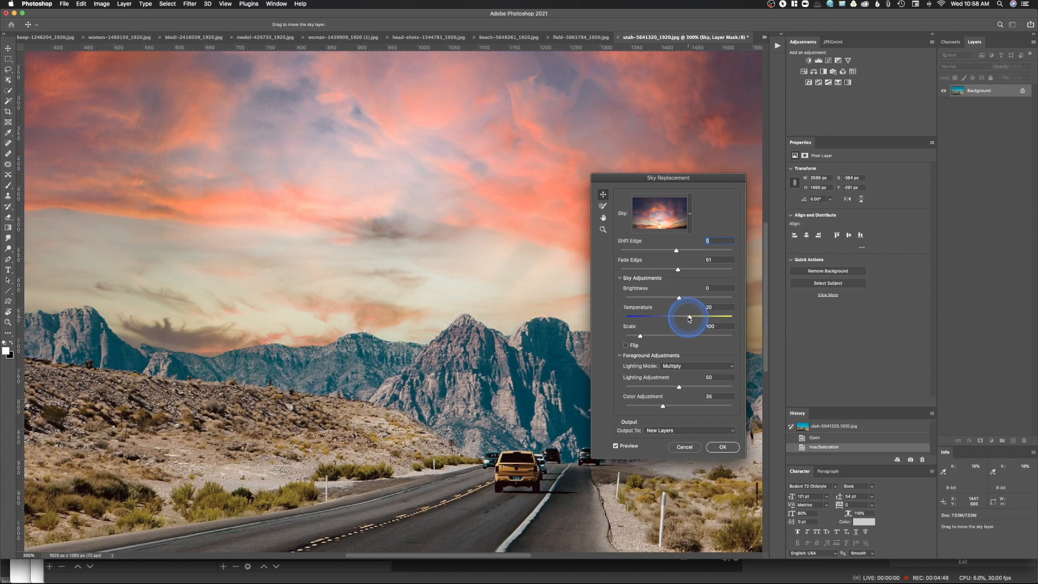
left_click(626, 346)
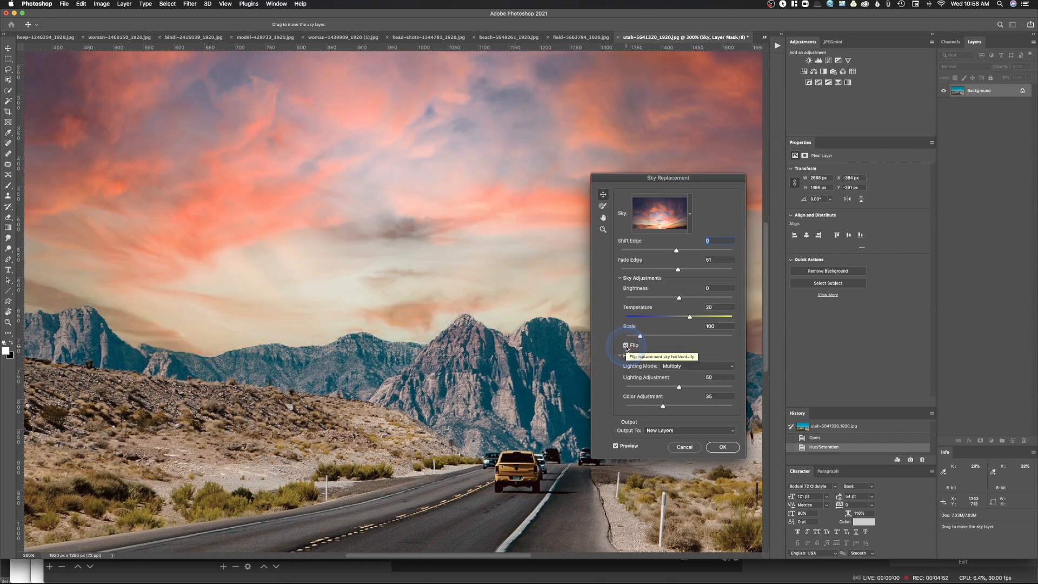
left_click(626, 346)
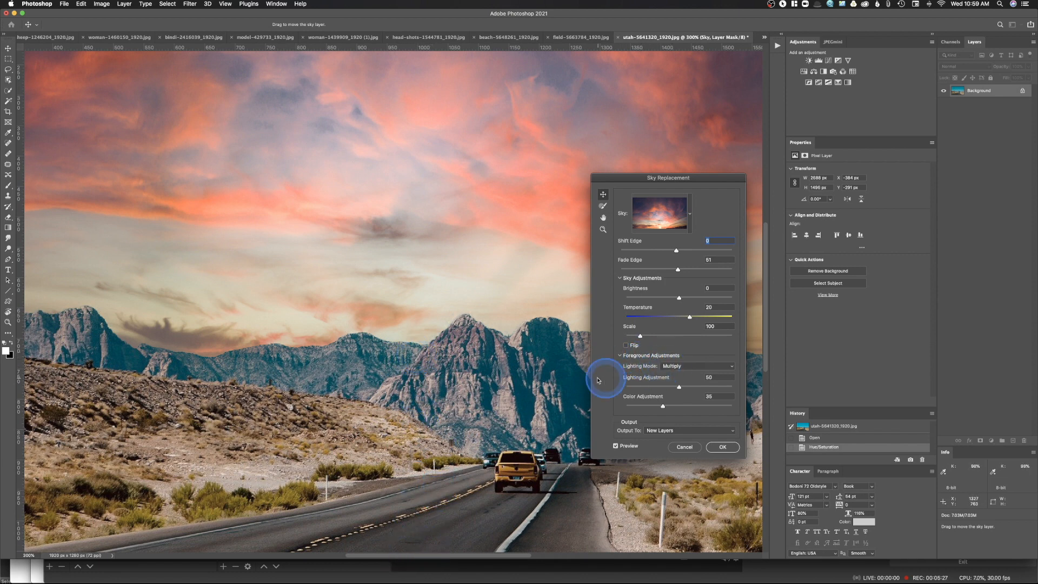
- Try the Screen lighting mode on the foreground and return it to Multiply
left_click(694, 368)
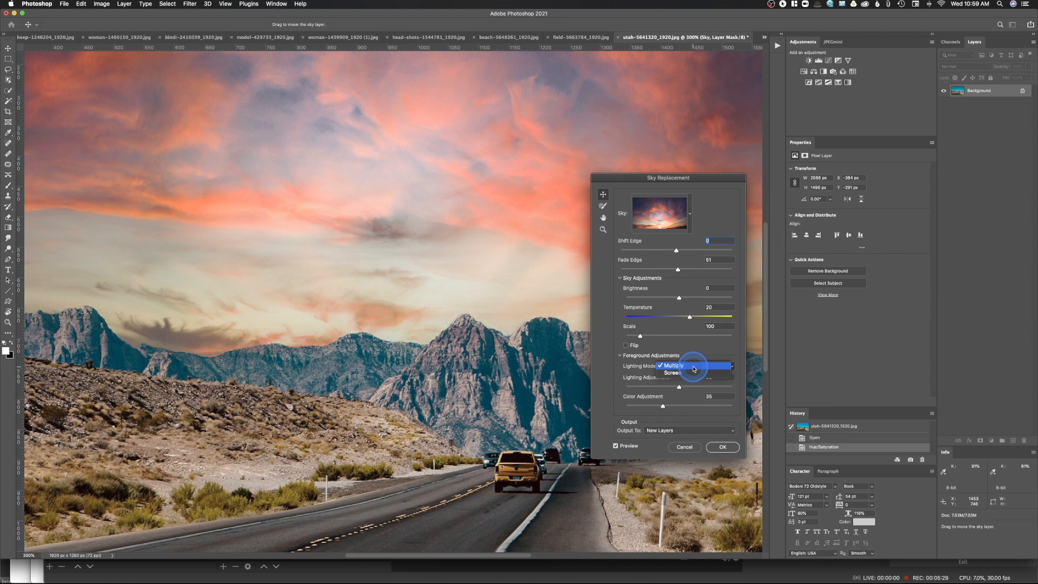
left_click(695, 367)
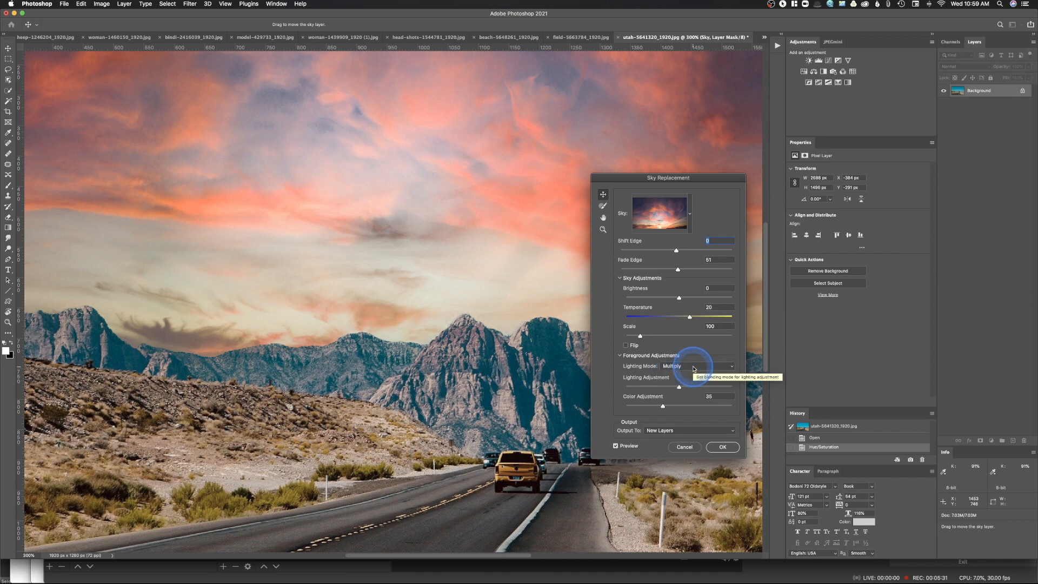
left_click(694, 368)
left_click(694, 374)
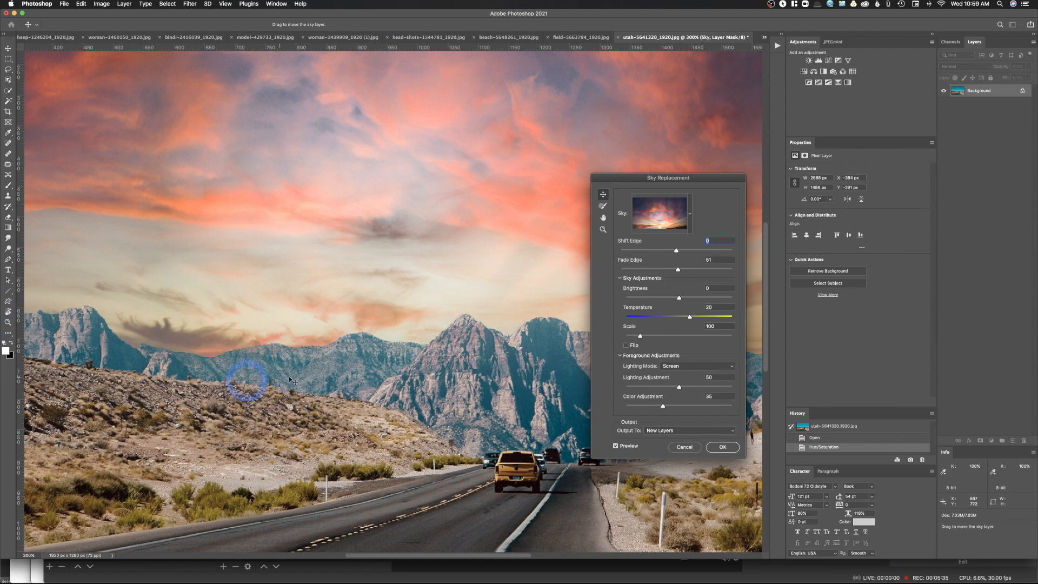
left_click(697, 367)
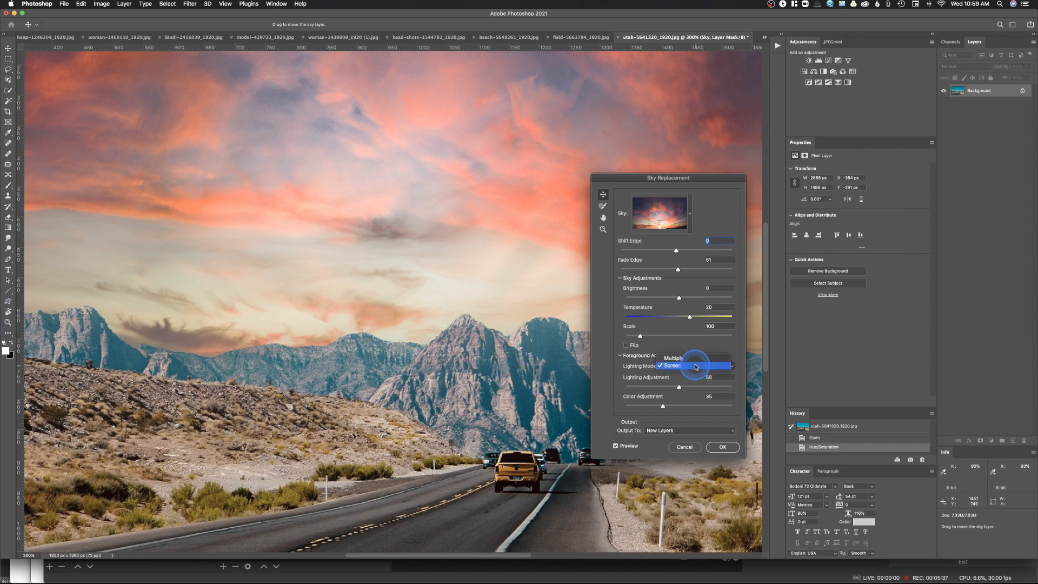
left_click(695, 359)
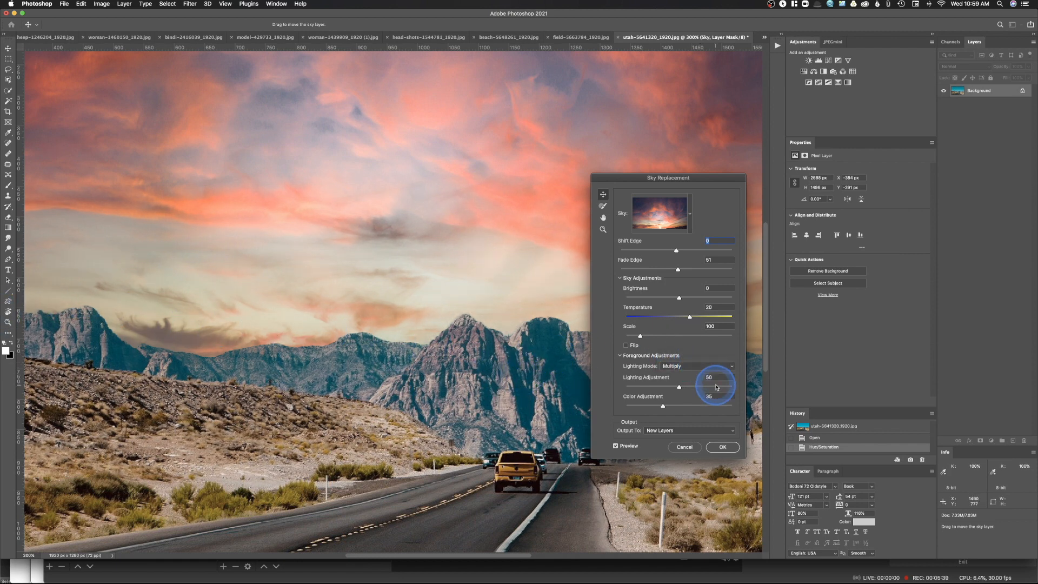
- Set the foreground's Lighting Adjustment to 46 and its Color Adjustment to 73
left_click(660, 387)
mouse_move(664, 389)
left_mouse_down()
mouse_move(633, 391)
mouse_move(726, 388)
mouse_move(682, 393)
left_mouse_up()
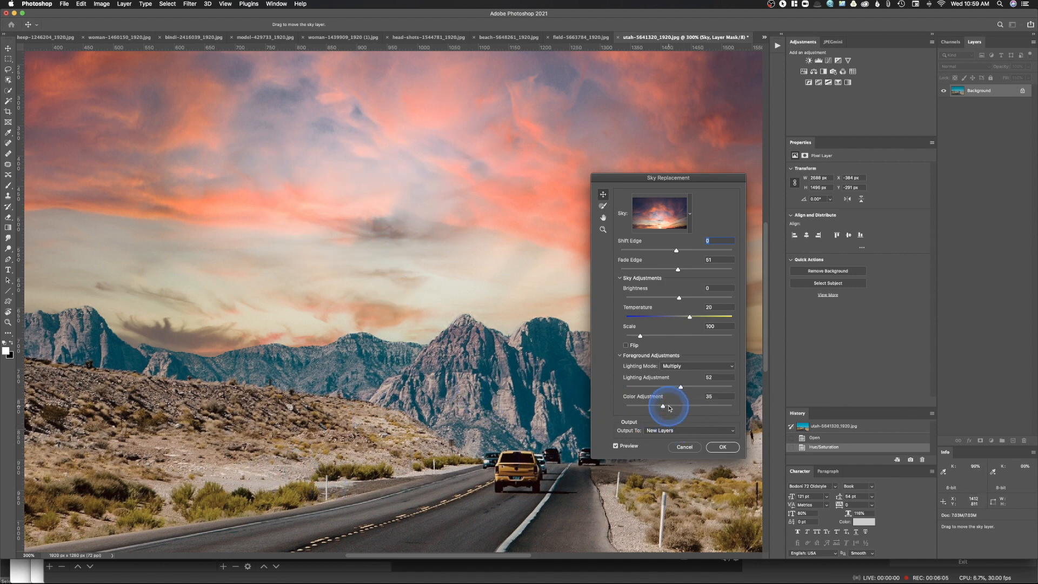
left_click_drag(664, 408, 704, 406)
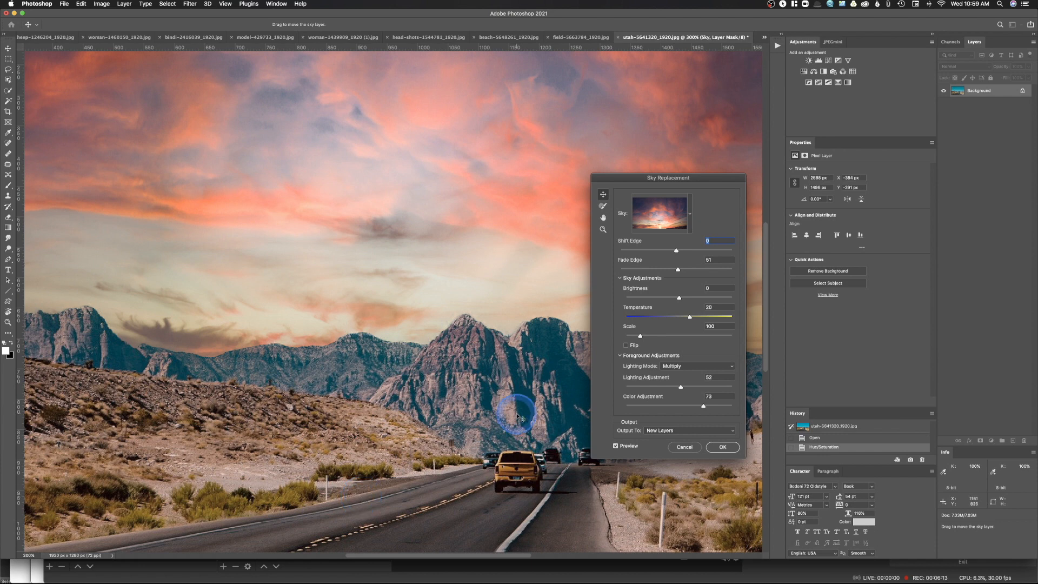
mouse_move(681, 389)
left_mouse_down()
mouse_move(654, 390)
mouse_move(686, 389)
mouse_move(675, 387)
left_mouse_up()
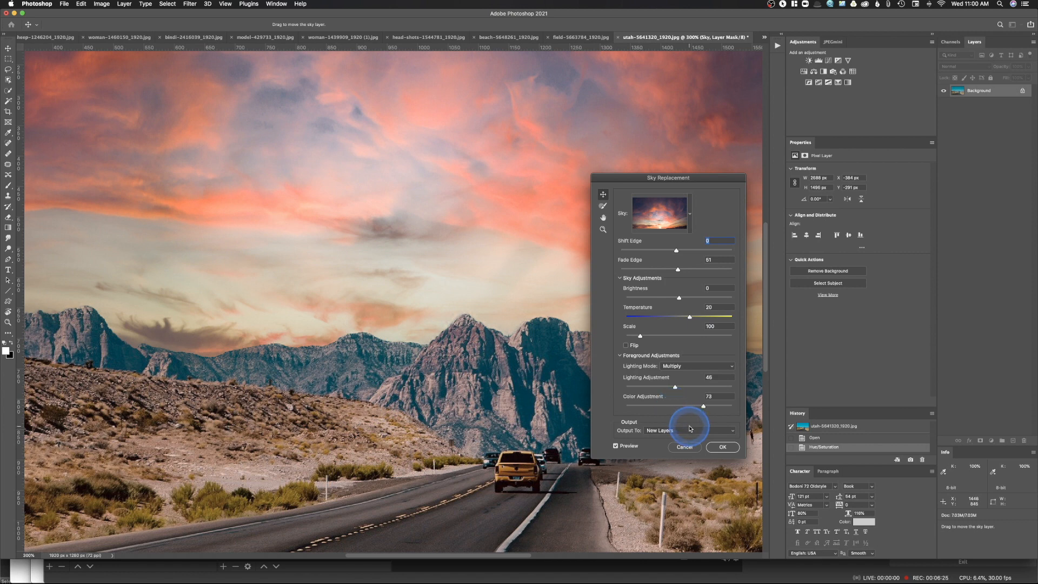
- Keep the output as New Layers and apply the sky replacement
left_click(649, 430)
left_click(698, 431)
left_click(697, 431)
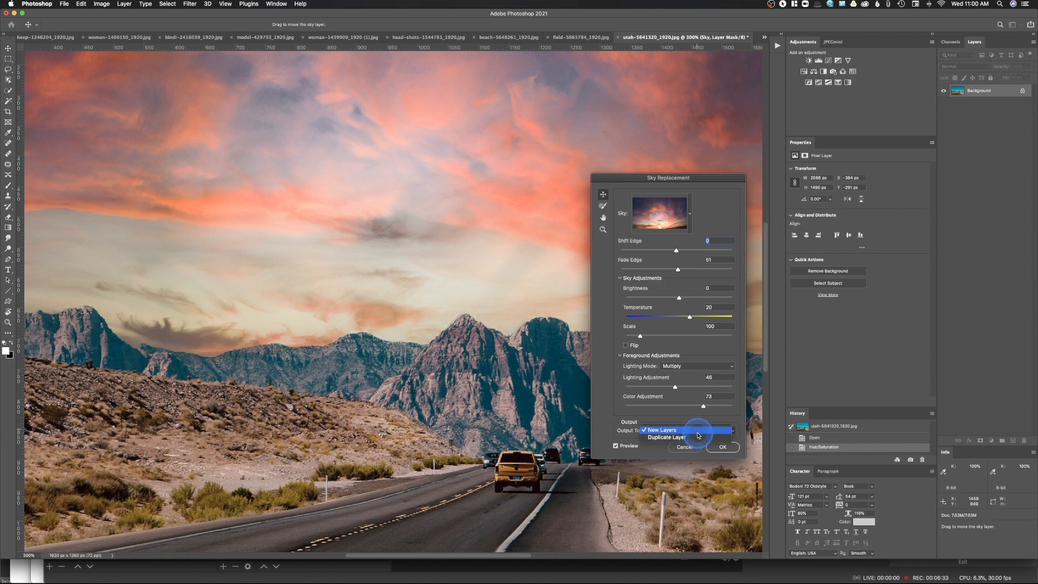
left_click(698, 432)
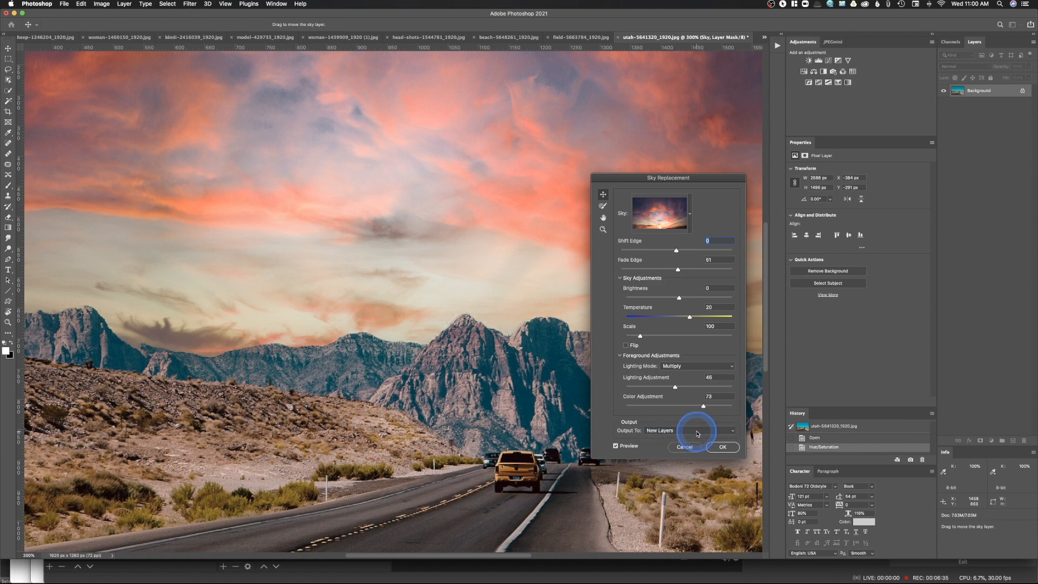
left_click(721, 448)
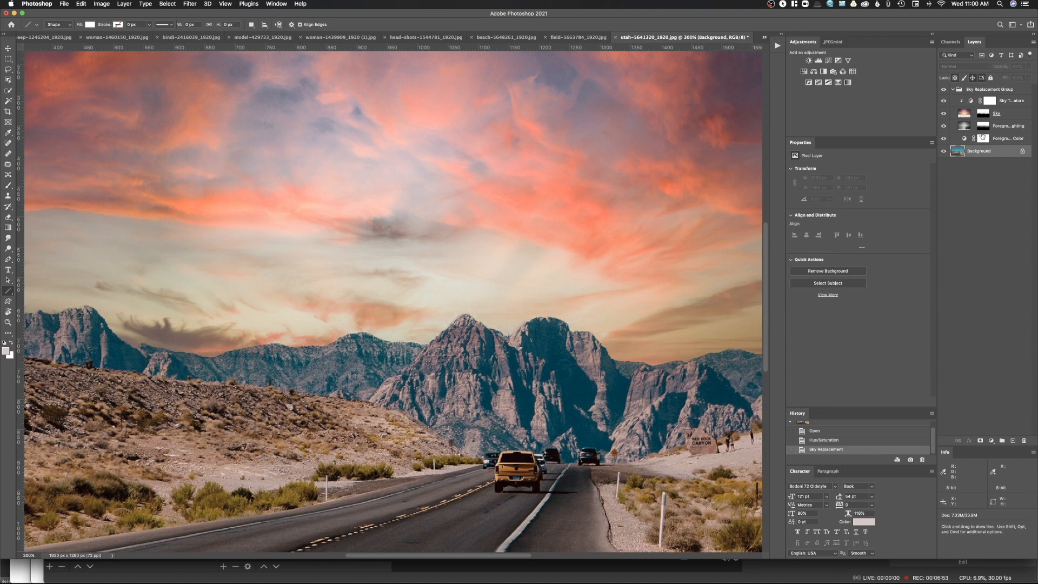
left_click(967, 126)
left_click(949, 125)
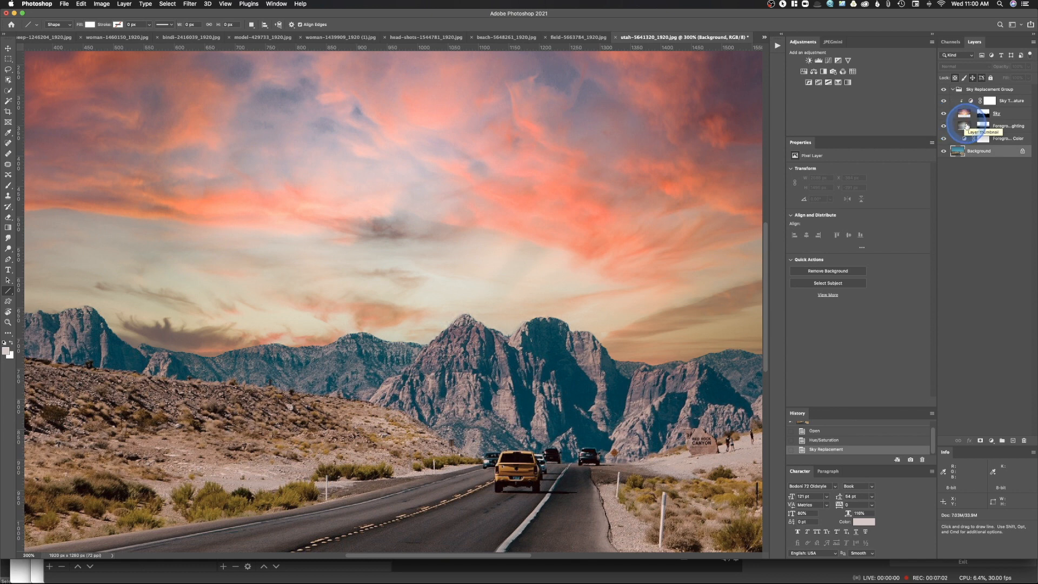
left_click(982, 127)
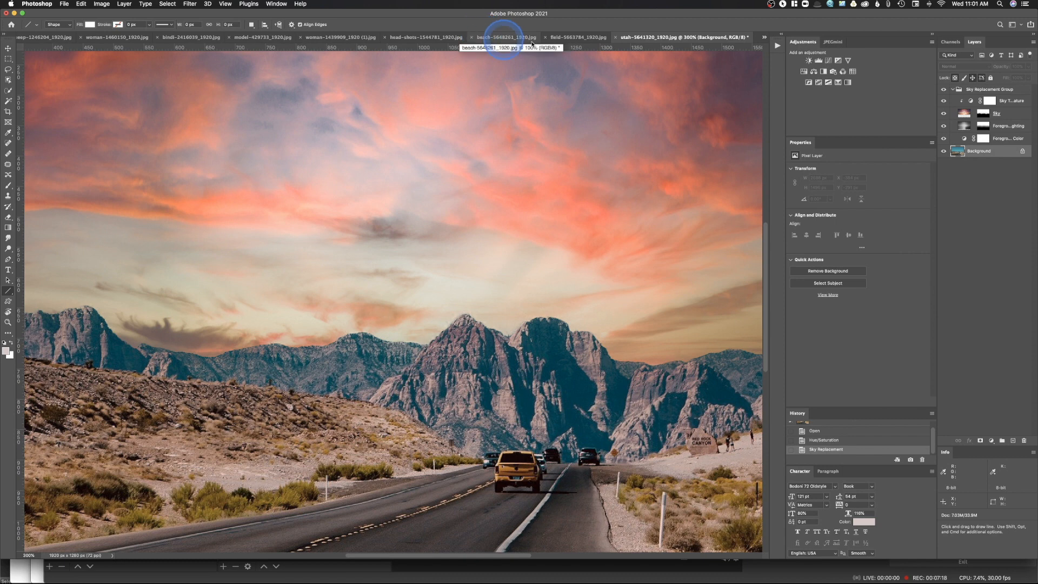
- Start Sky Replacement on the field photo and choose the sunset sky with bands of pink and blue clouds
left_click(568, 40)
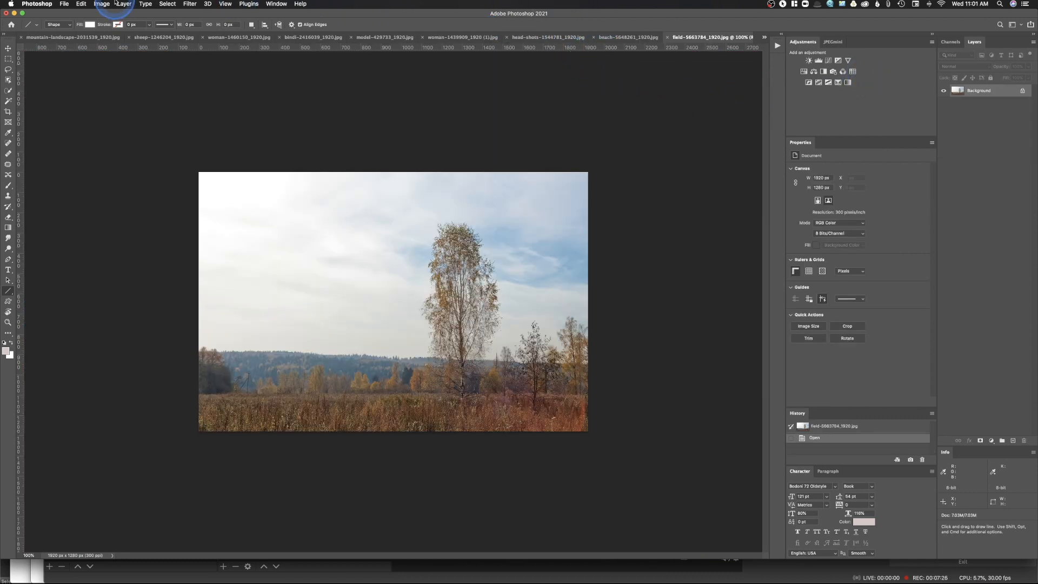
left_click(79, 4)
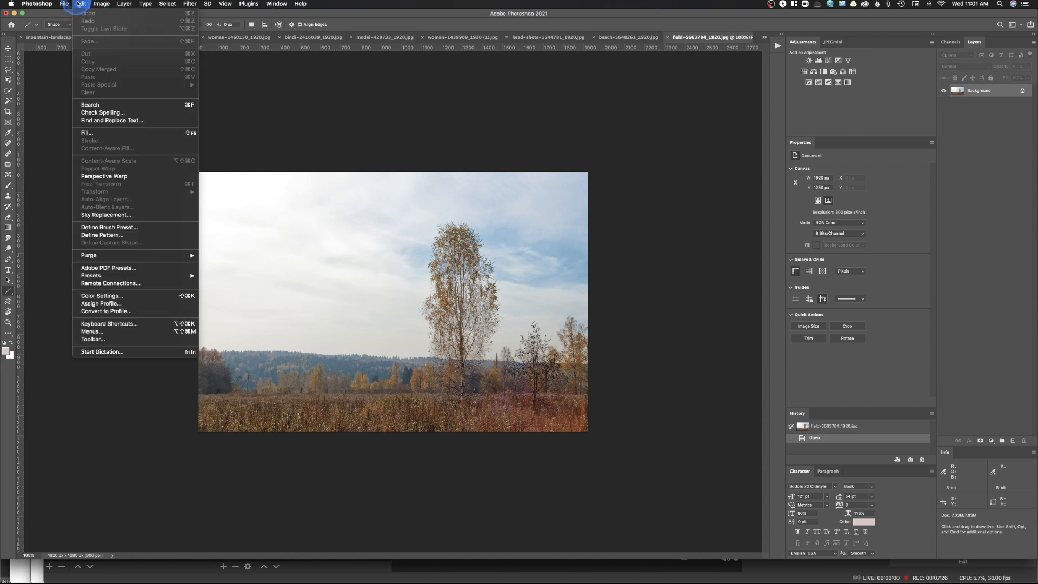
left_click(130, 215)
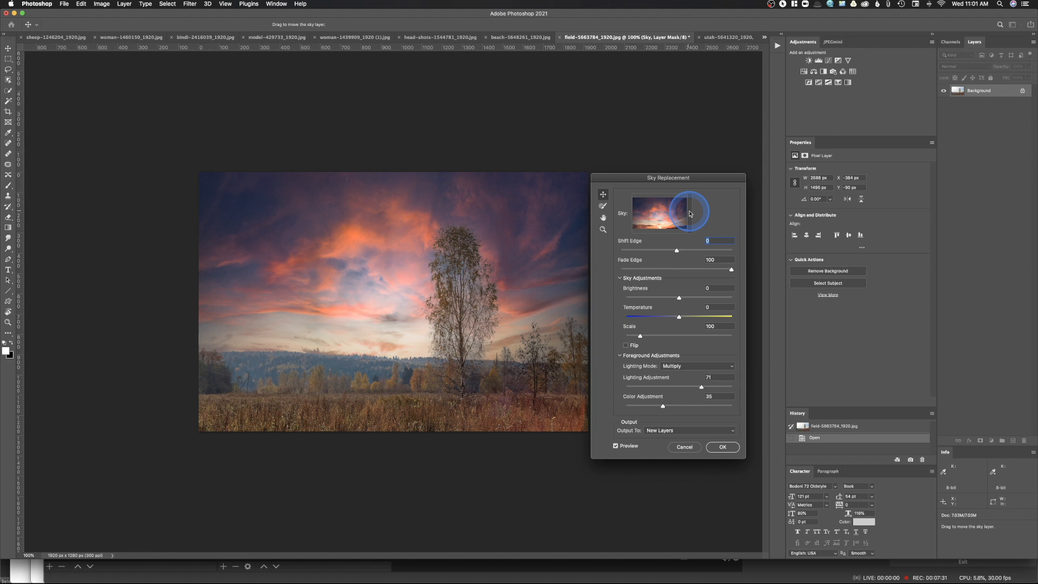
left_click(692, 214)
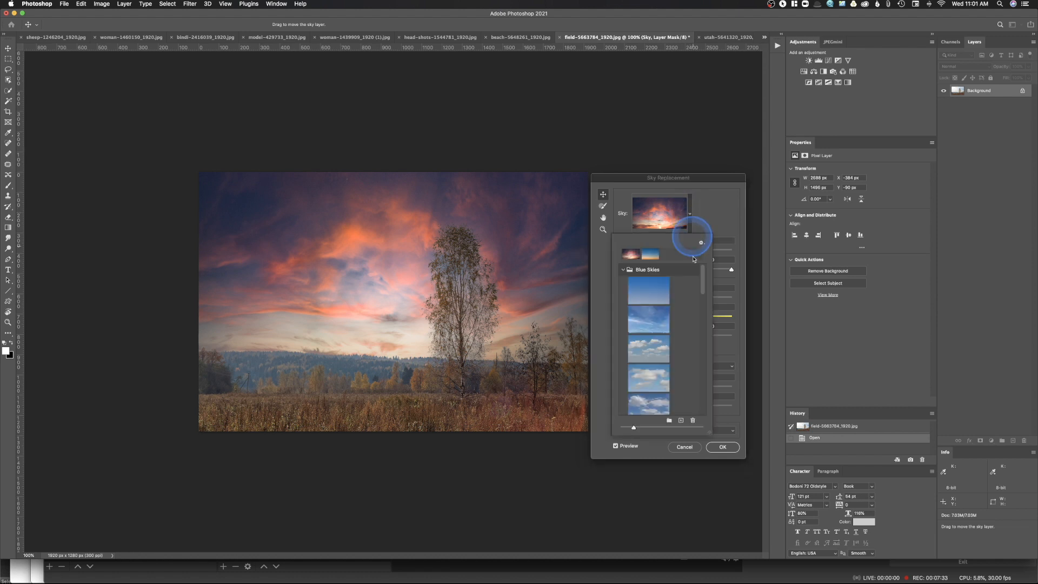
scroll(681, 335, "down", 10)
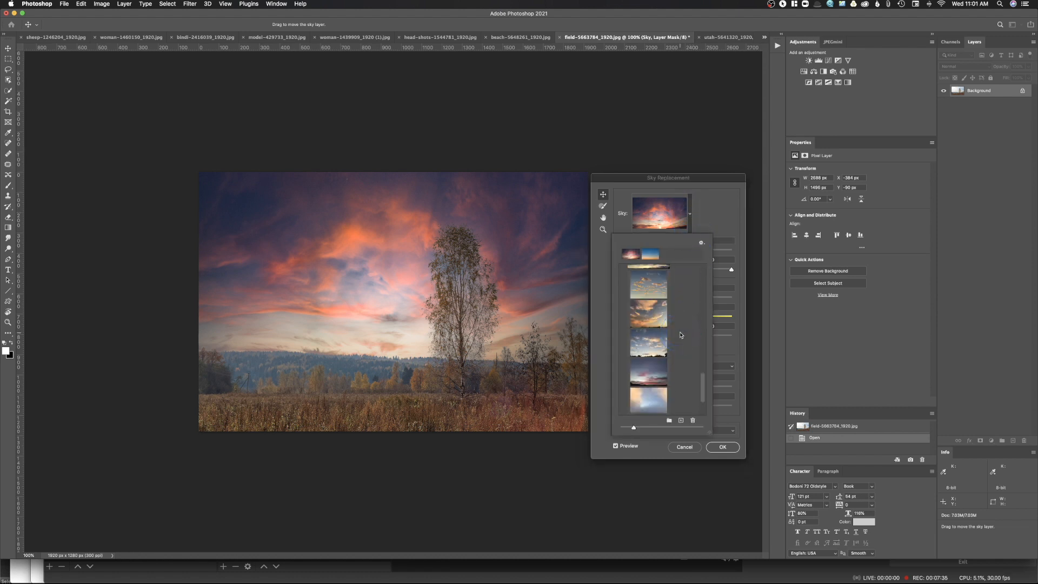
scroll(681, 335, "down", 2)
scroll(682, 335, "down", 2)
scroll(682, 335, "up", 5)
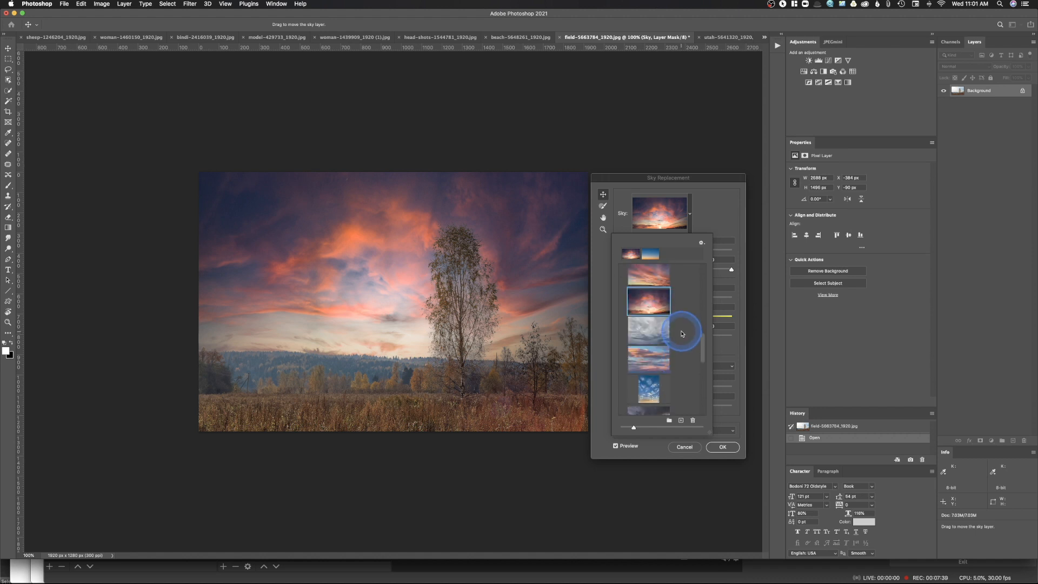
left_click(659, 357)
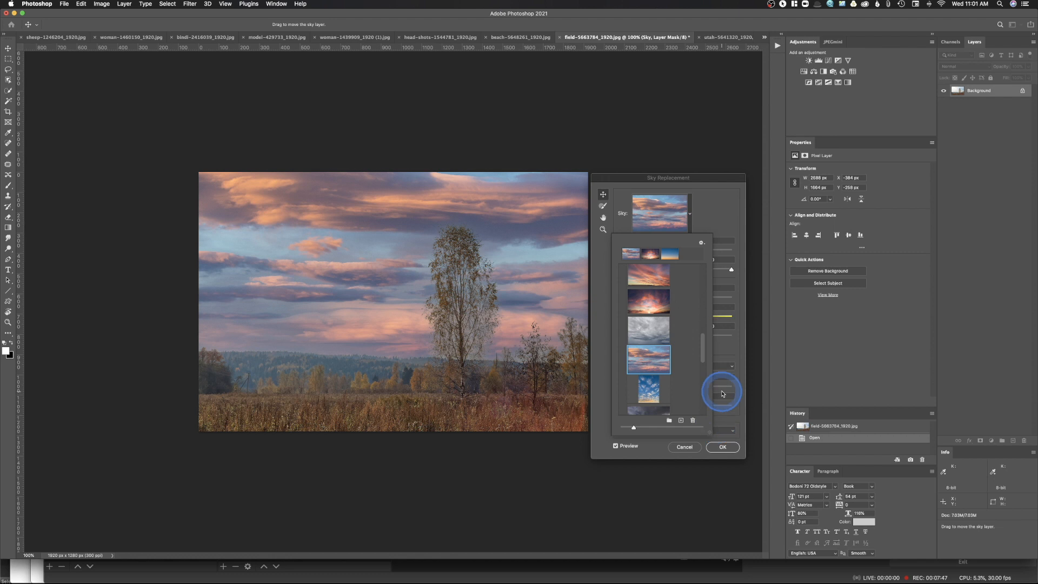
left_click(728, 216)
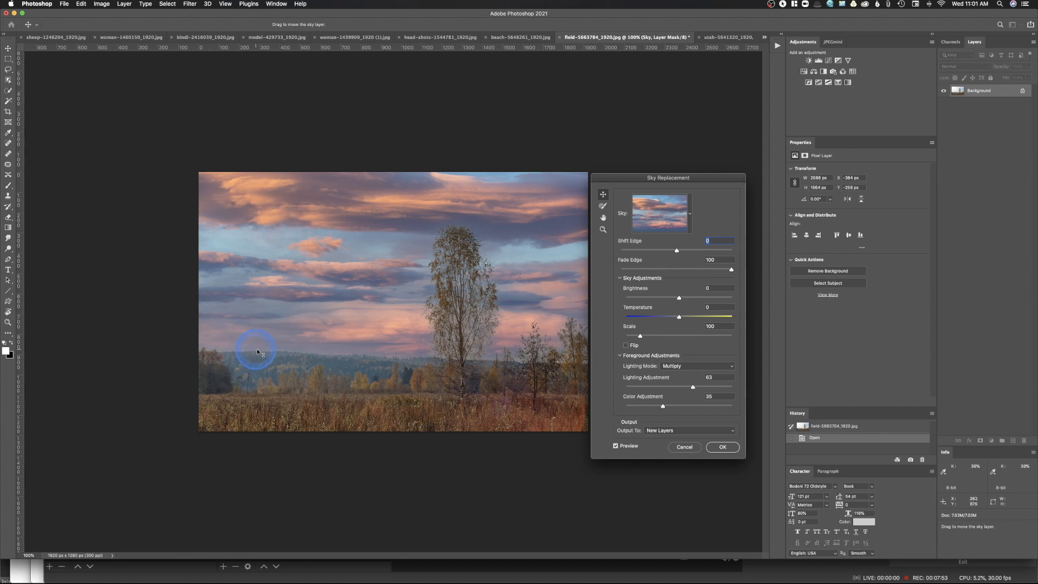
- Set the replacement sky's Shift Edge to about 15 and its Fade Edge to 53
key("super+plus")
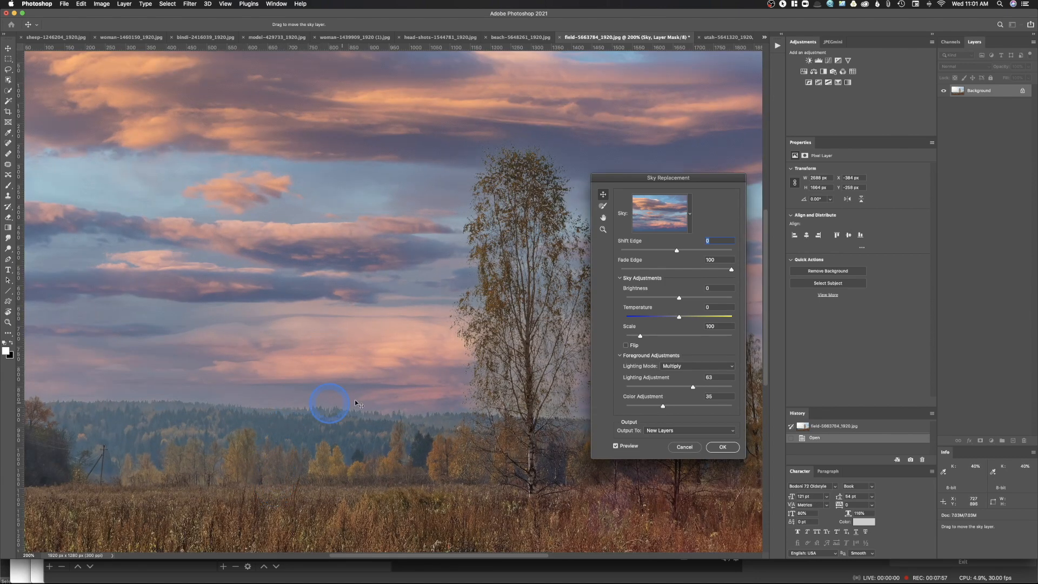
left_click_drag(676, 251, 672, 252)
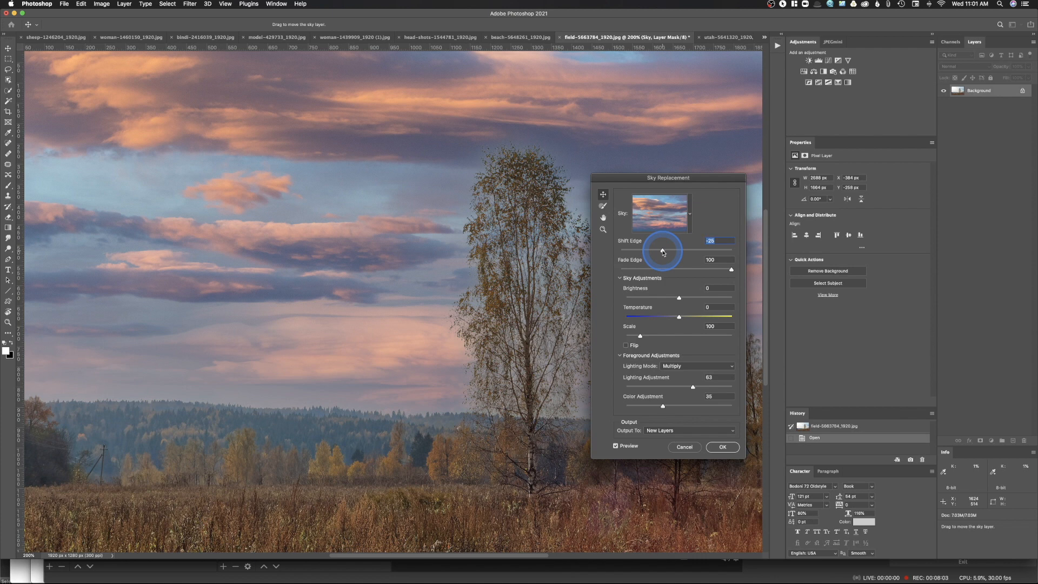
mouse_move(672, 251)
left_mouse_down()
mouse_move(693, 250)
mouse_move(685, 251)
left_mouse_up()
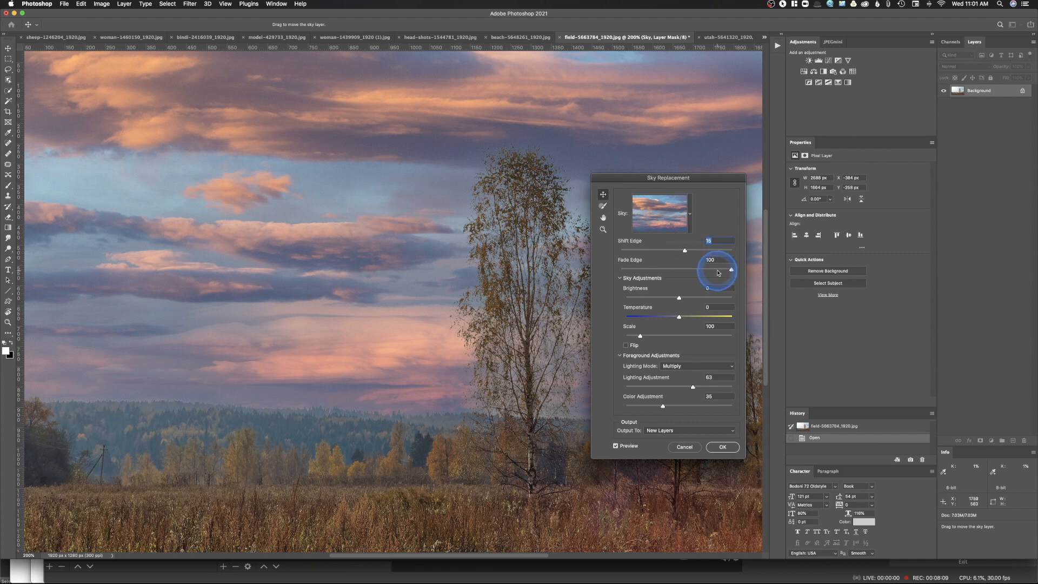
left_click_drag(700, 271, 656, 269)
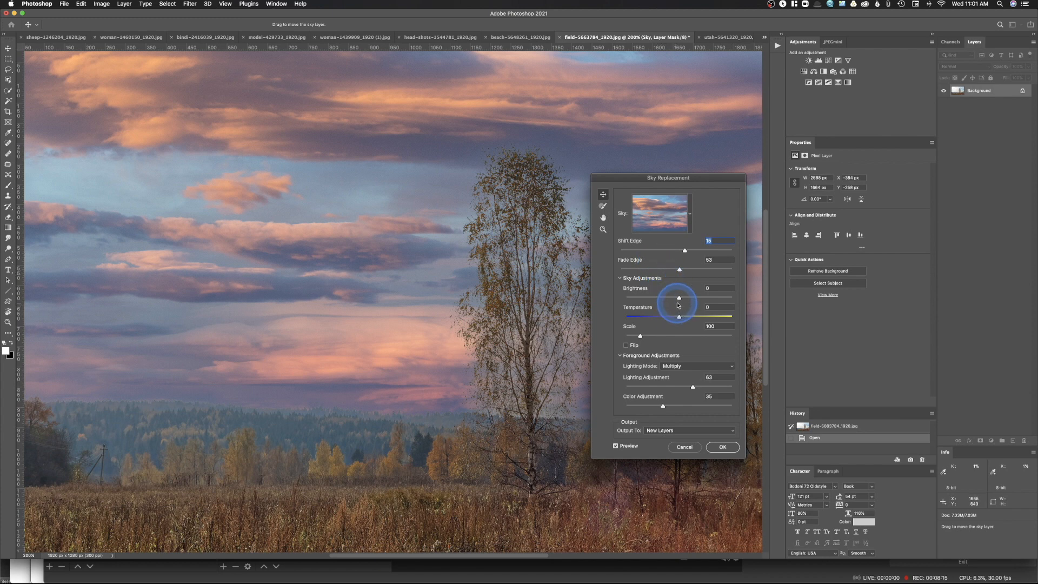
- Adjust the replacement sky to Brightness 6 and Temperature -25
left_click_drag(683, 297, 683, 299)
left_click_drag(683, 300, 682, 299)
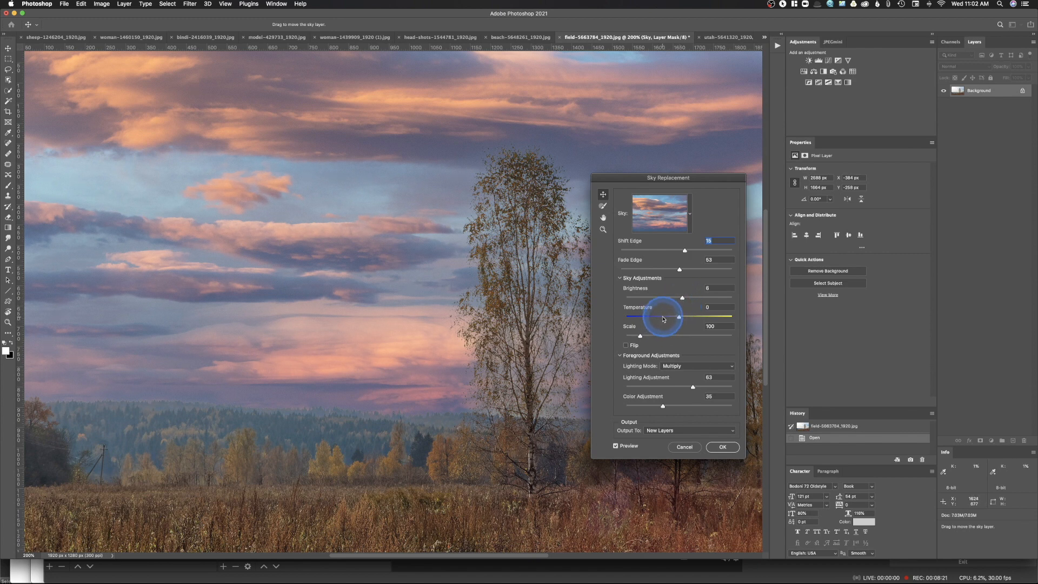
left_click(665, 317)
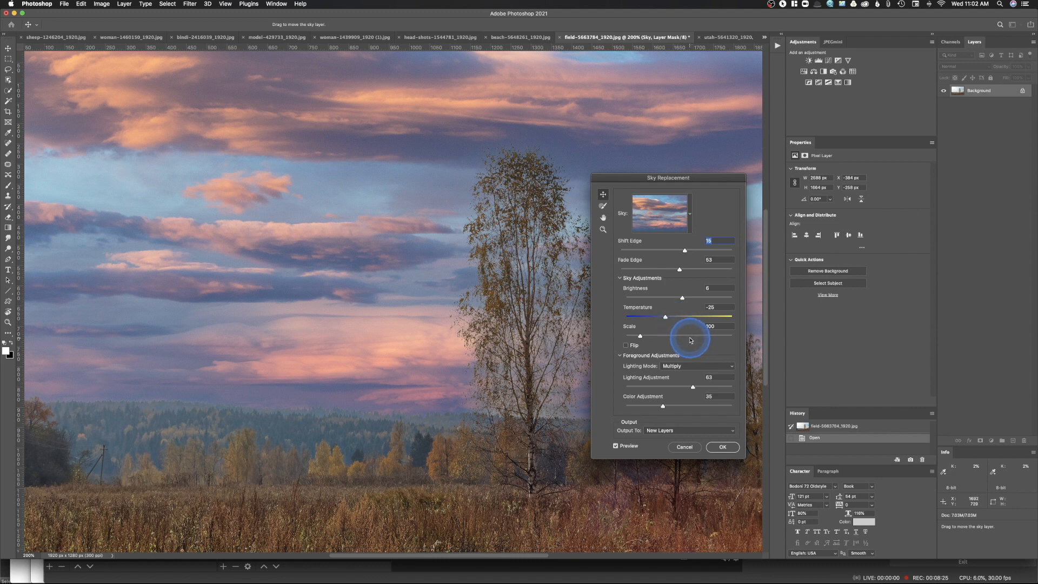
- Try the Screen lighting mode on the field photo's foreground and return it to Multiply
left_click(670, 368)
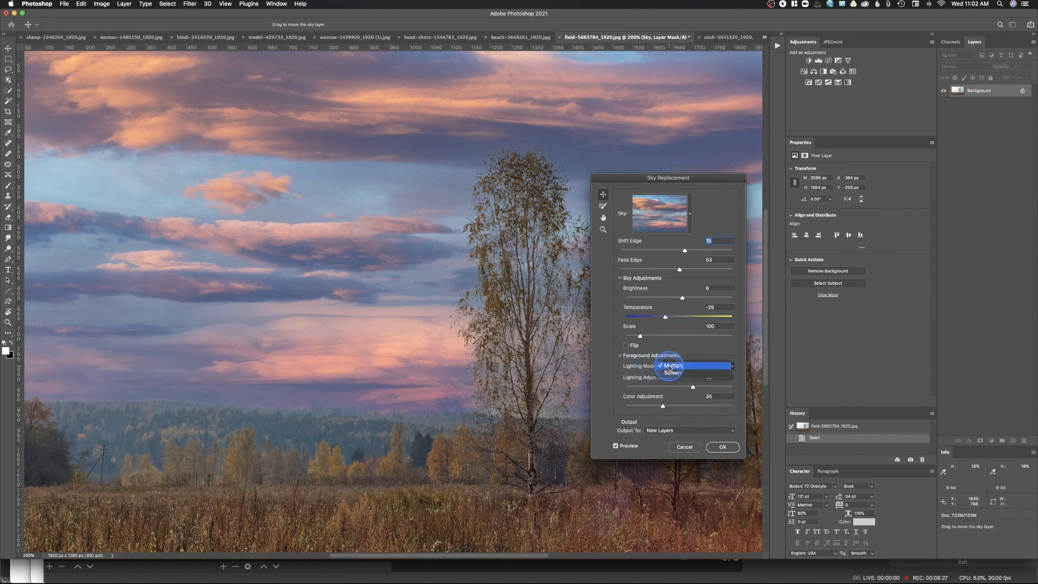
left_click(672, 375)
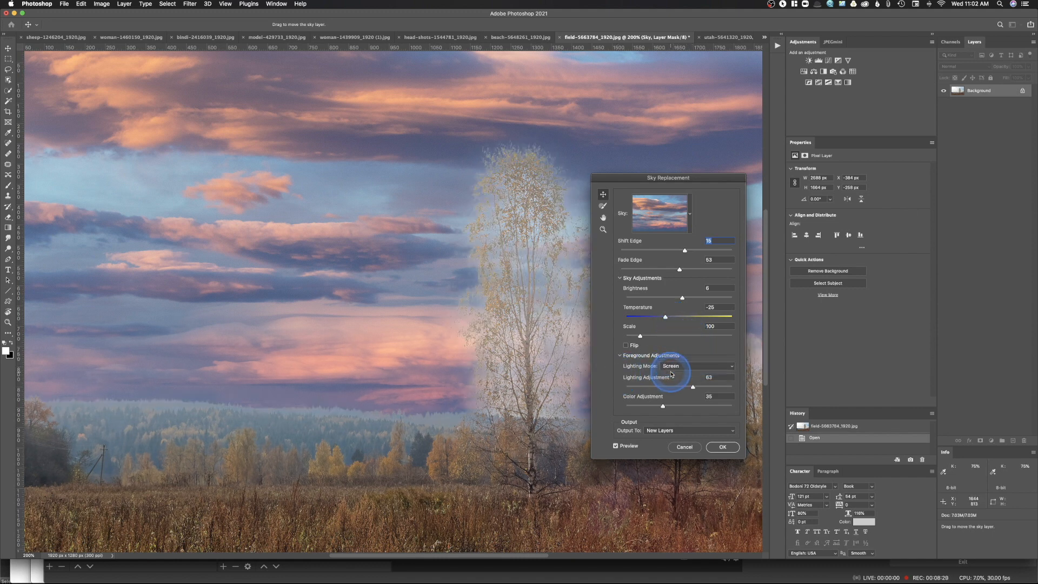
left_click(672, 366)
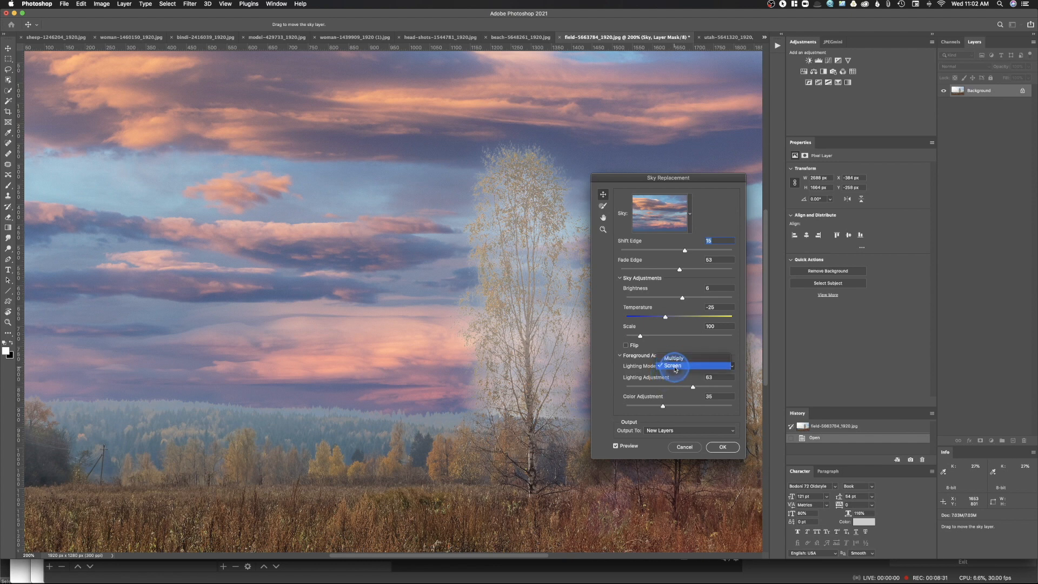
left_click(674, 359)
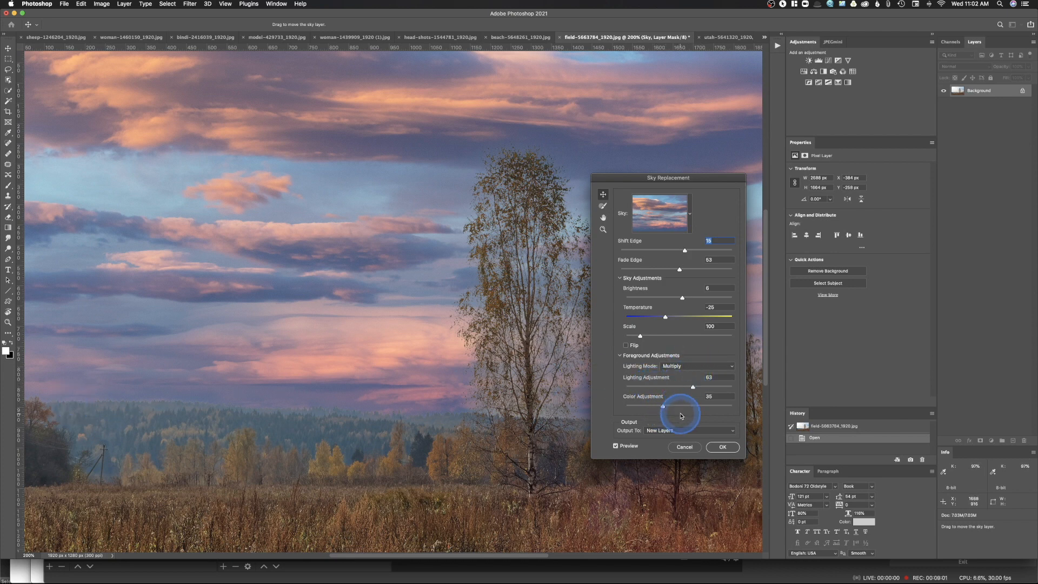
- Apply the sky replacement to new layers and toggle the Sky Replacement Group's visibility to compare before and after
left_click(732, 452)
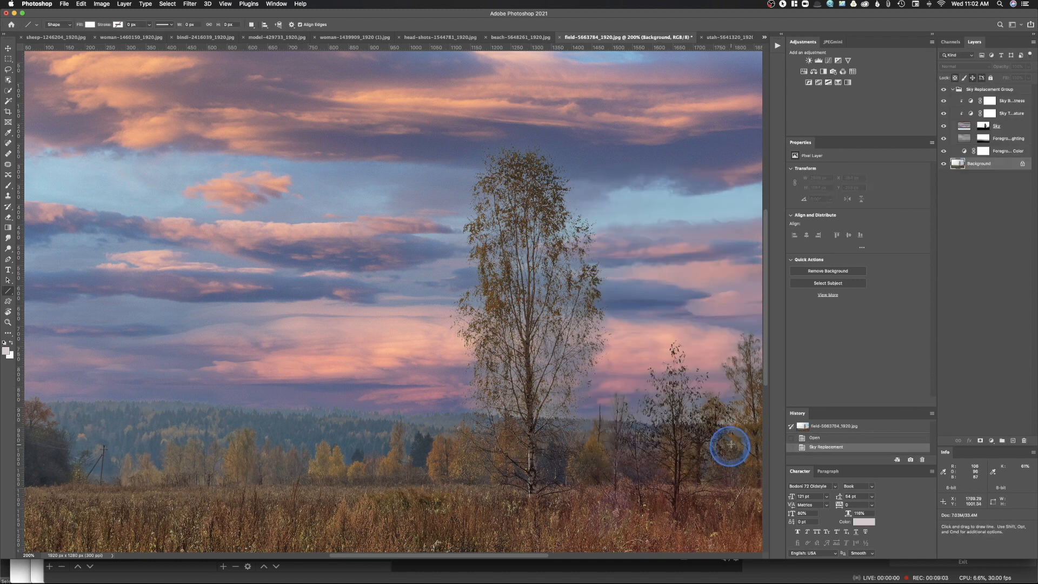
key("super+minus")
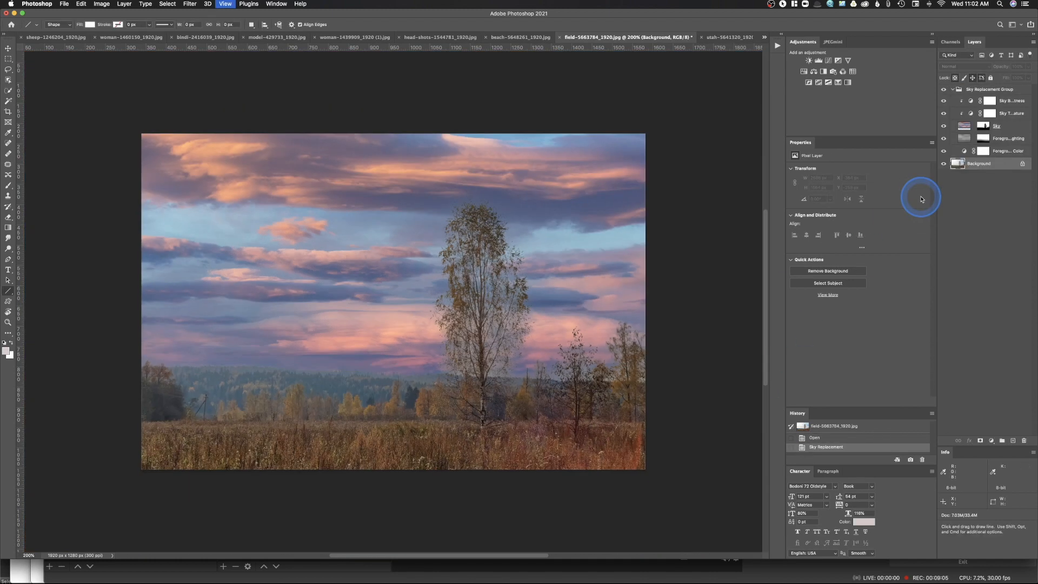
key("super+equal")
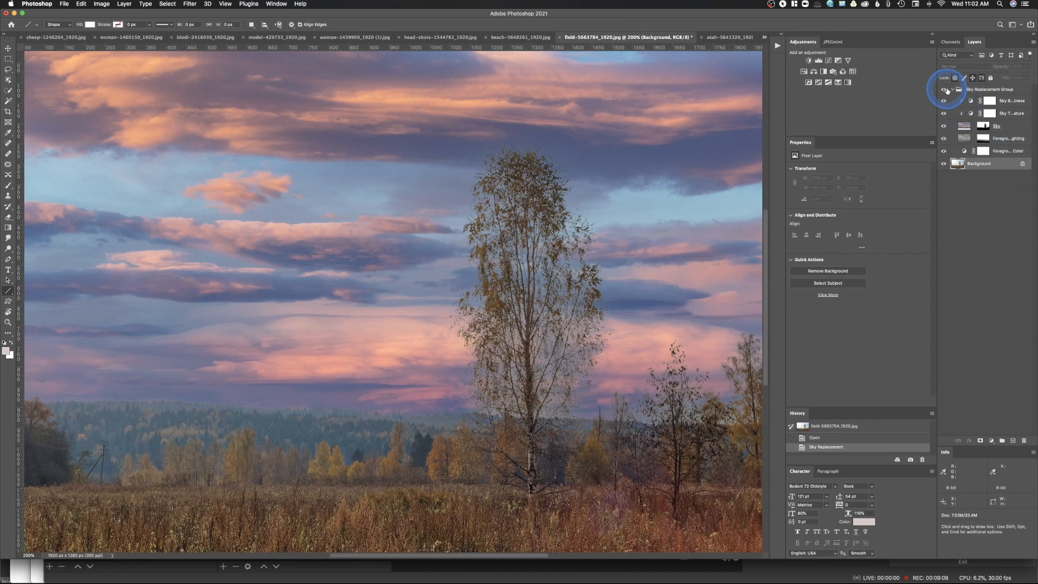
left_click(944, 90)
left_click(944, 90)
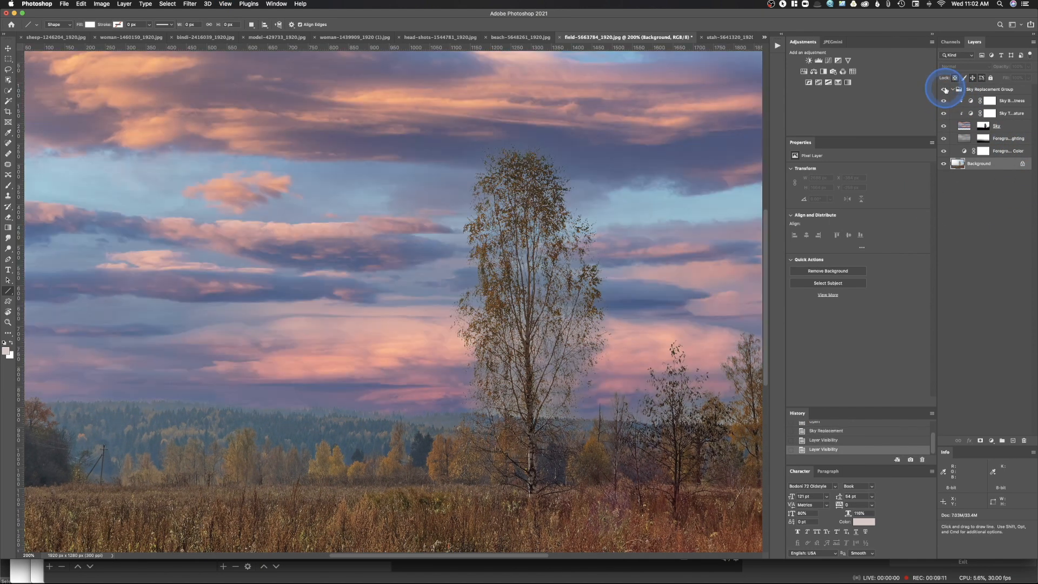
left_click(945, 91)
left_click(945, 91)
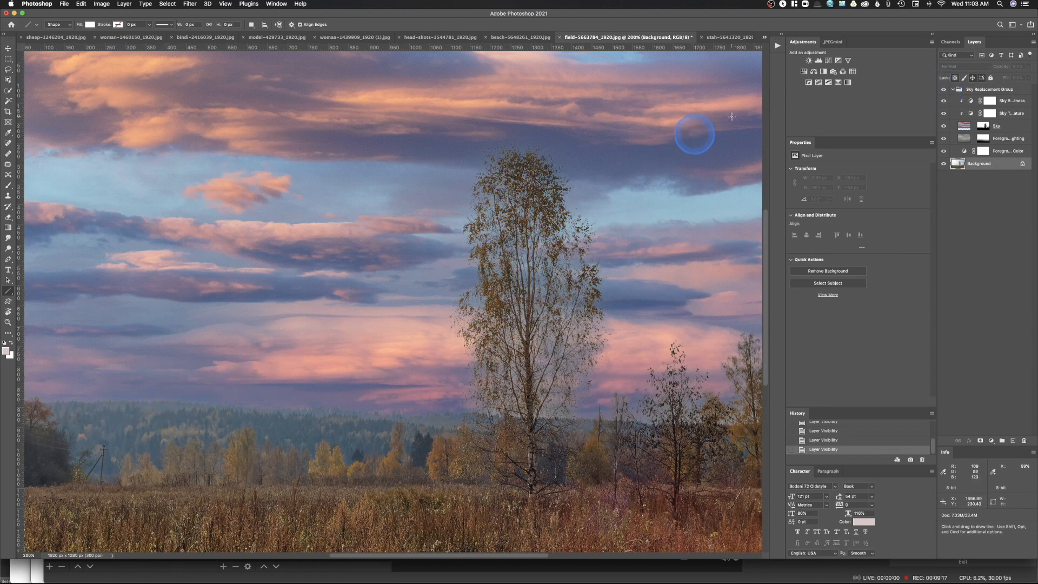
- Apply the Maximum filter to the Sky layer's mask with a radius of 1.1 pixels and Roundness preserved
left_click(984, 127)
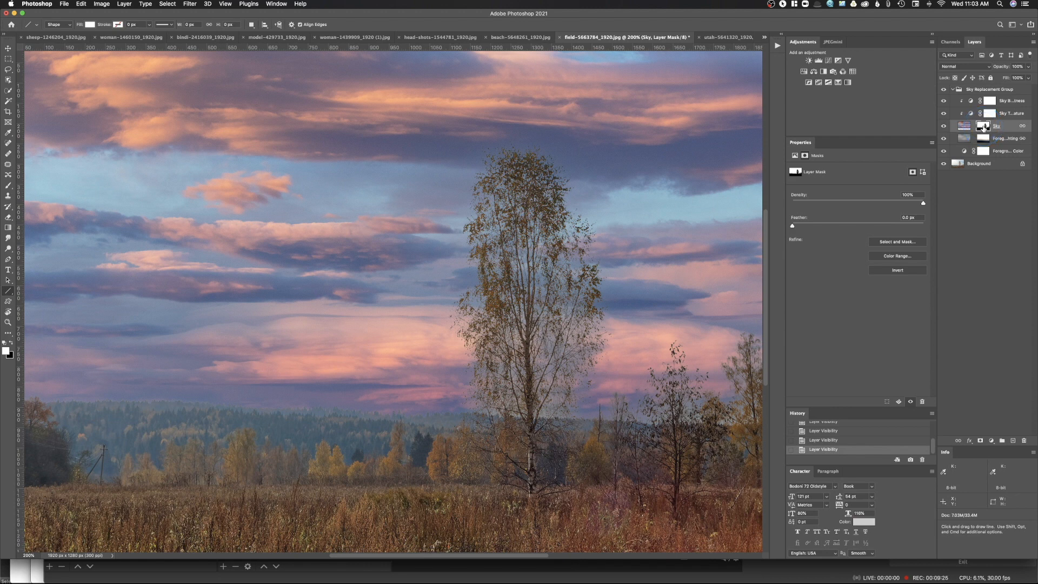
left_click(192, 4)
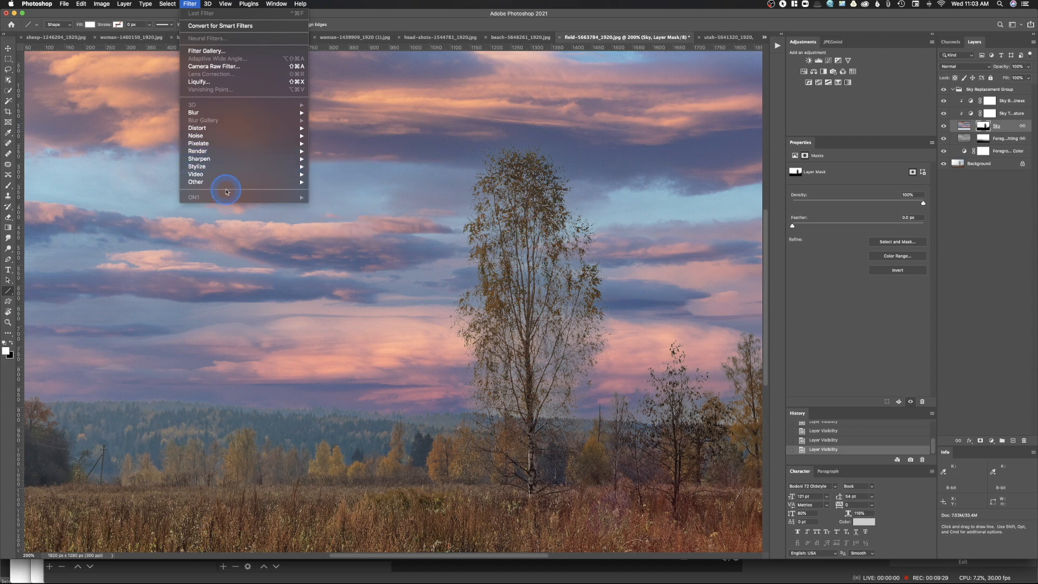
mouse_move(224, 182)
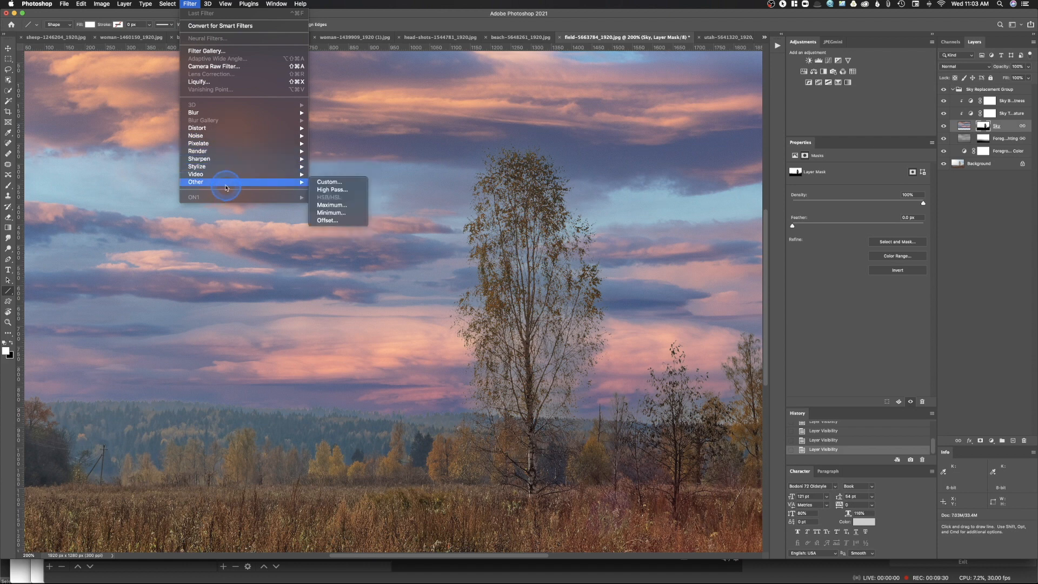
left_click(347, 204)
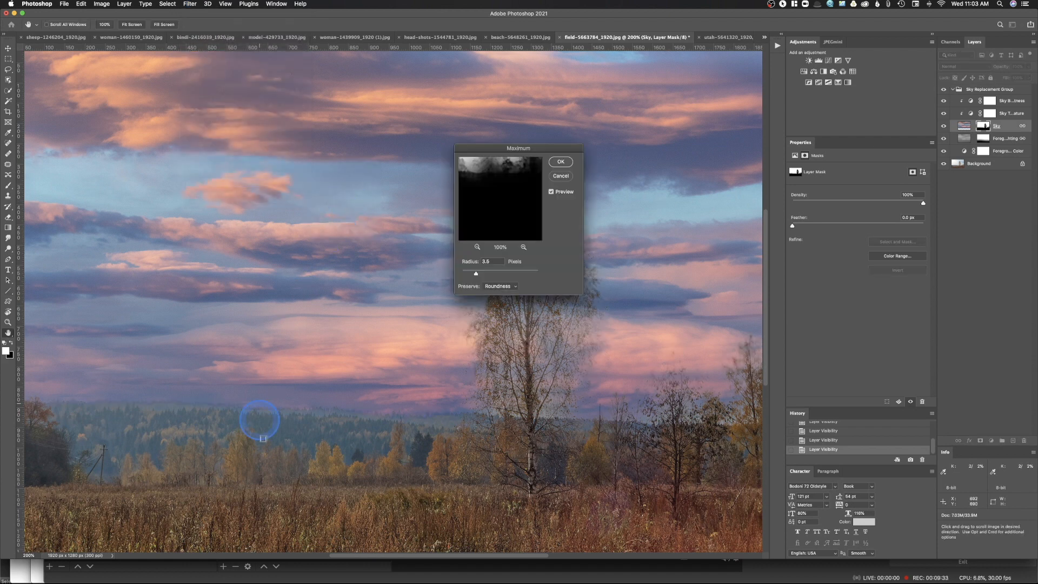
left_click_drag(476, 273, 466, 275)
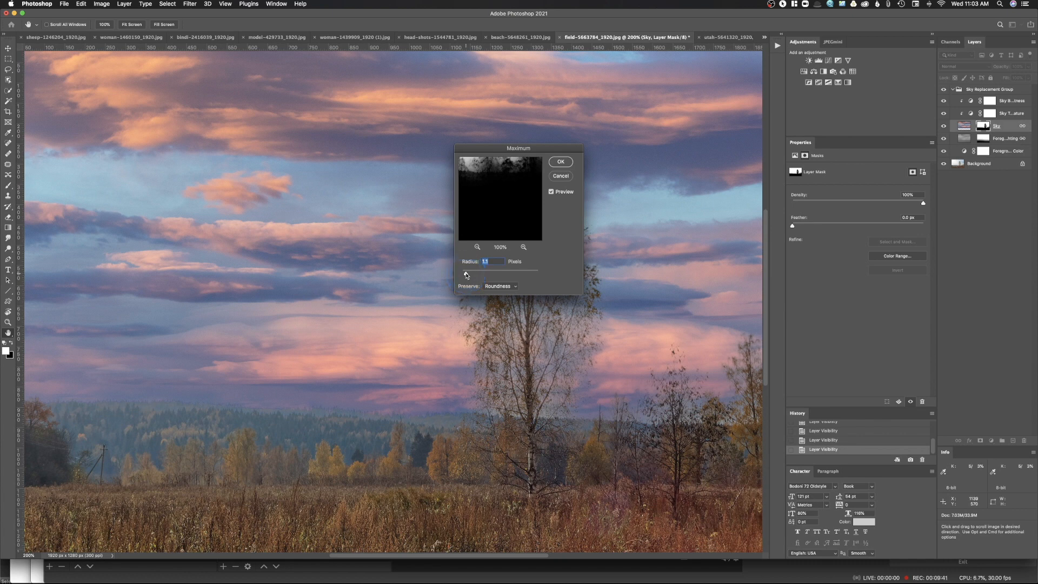
left_click(562, 162)
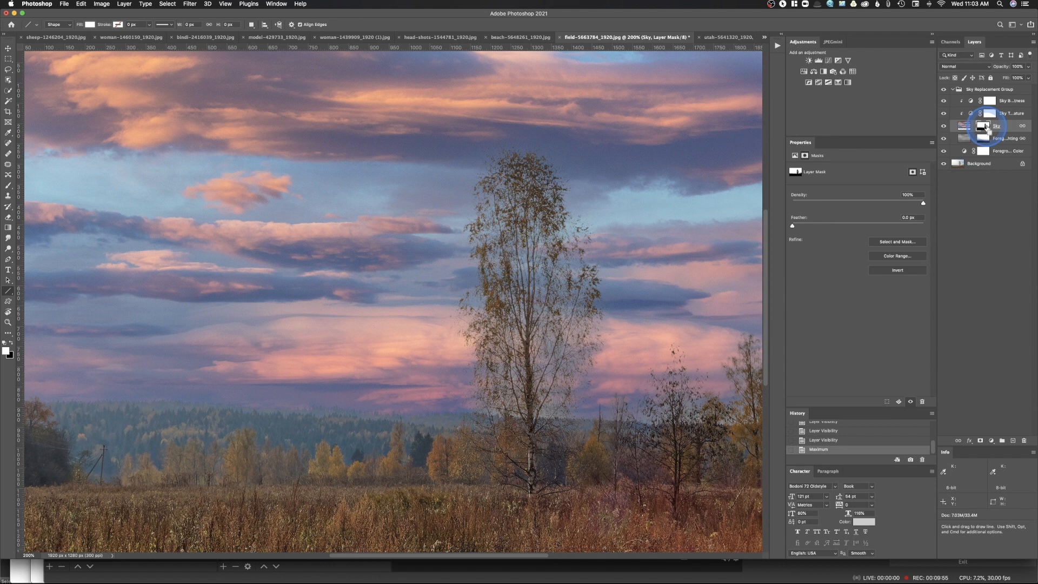
key("super+1")
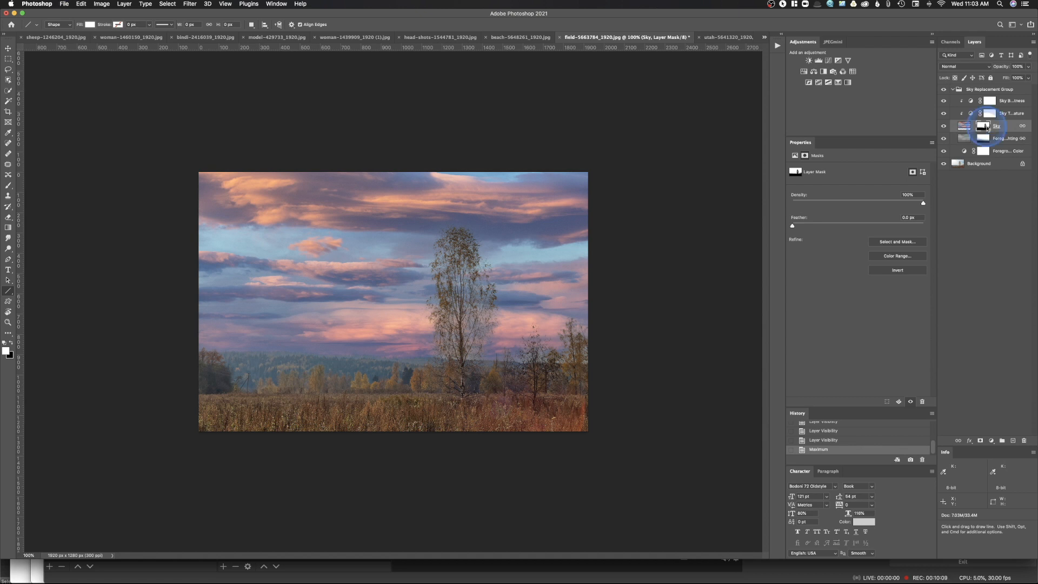
- Close the field photo and flatten the black-and-white mountain landscape image
key("super+w")
left_click(479, 186)
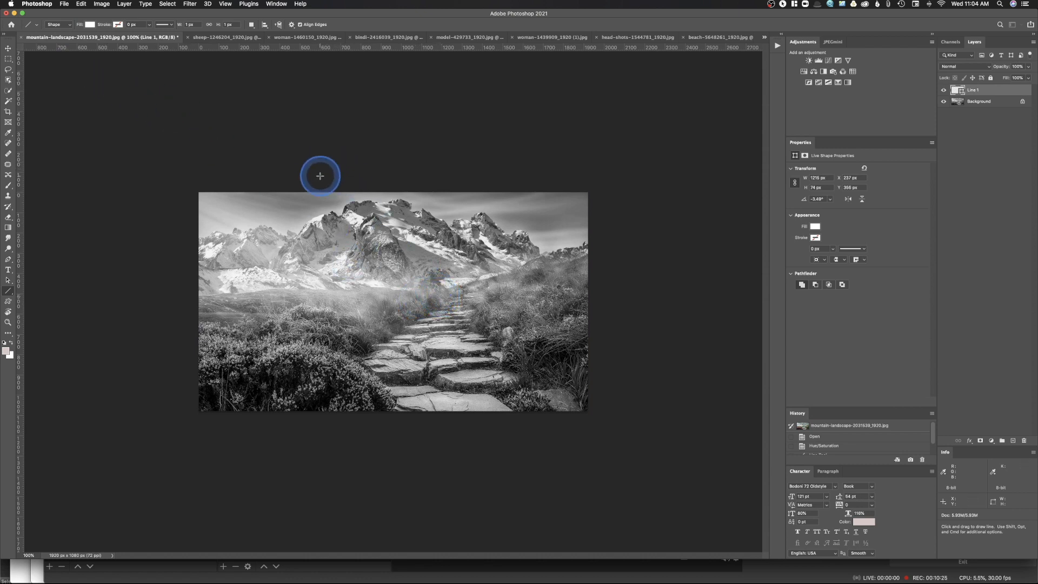
left_click(192, 3)
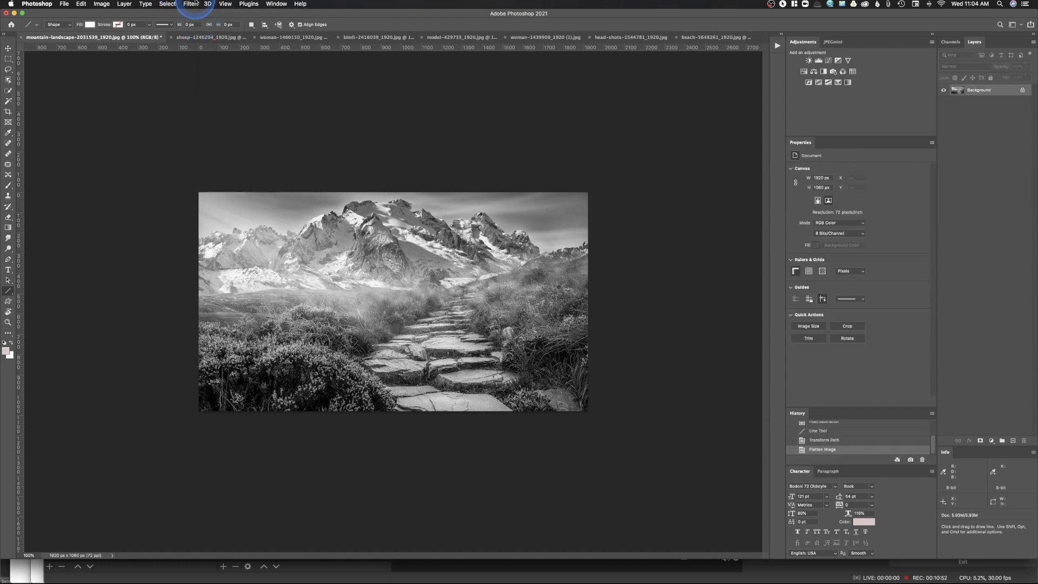
- Open Neural Filters on the mountain landscape photo and show the beta filters
left_click(195, 3)
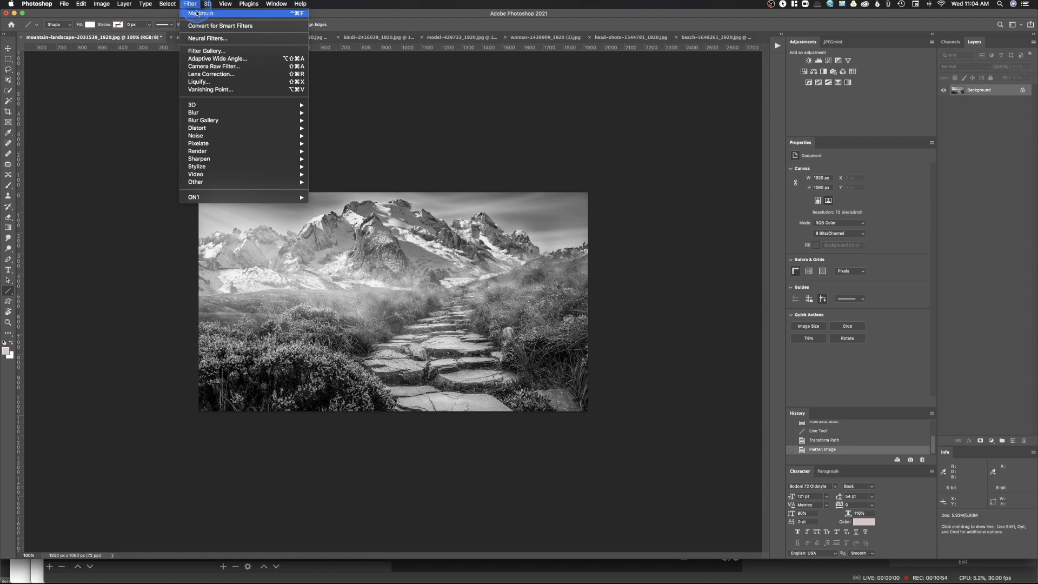
left_click(204, 39)
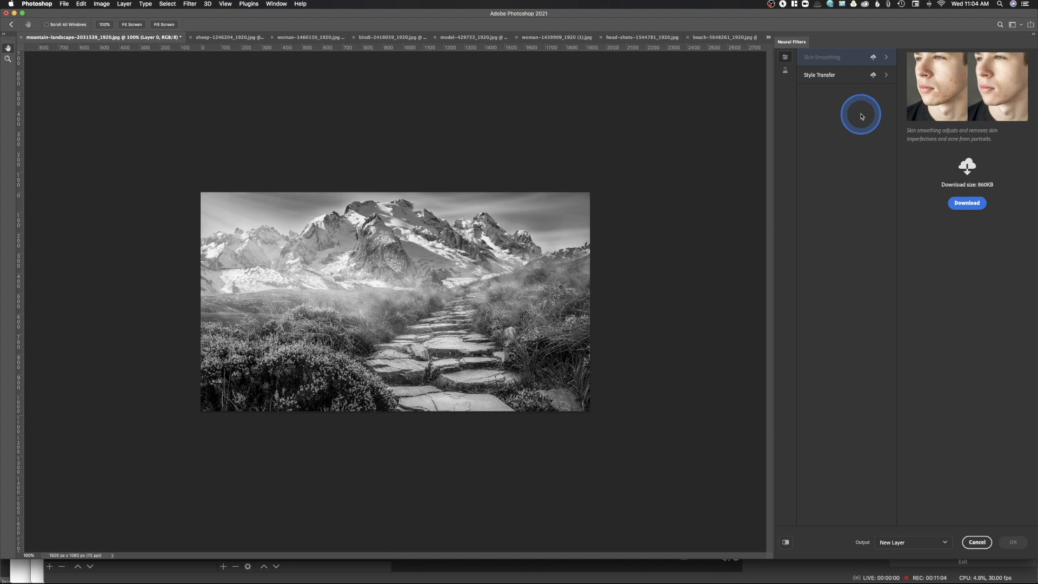
left_click(785, 70)
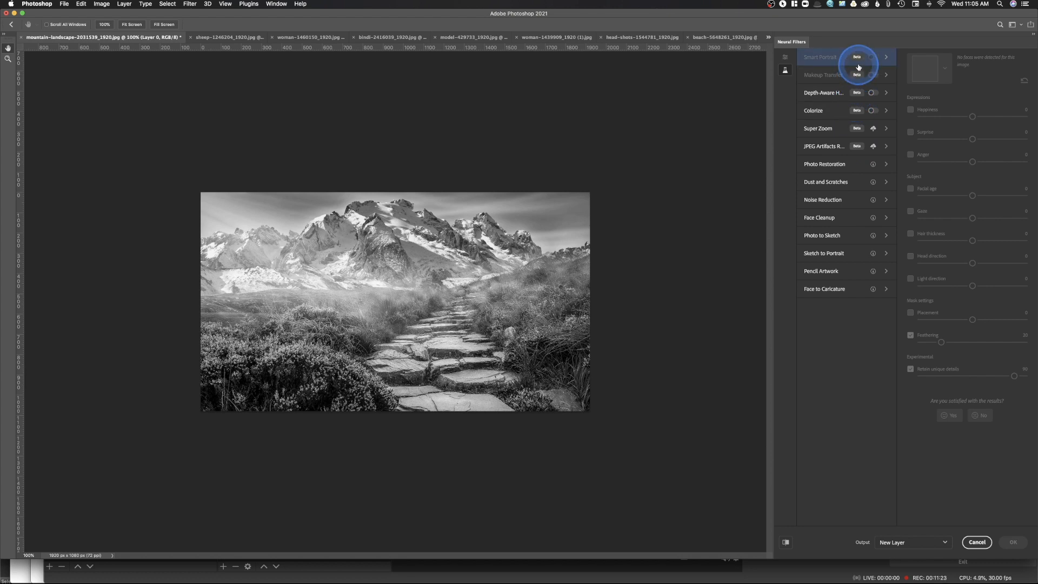
- Examine the beta filters and their descriptions, from Smart Portrait and Makeup Transfer through Colorize, Super Zoom and JPEG Artifacts Removal
left_click(831, 63)
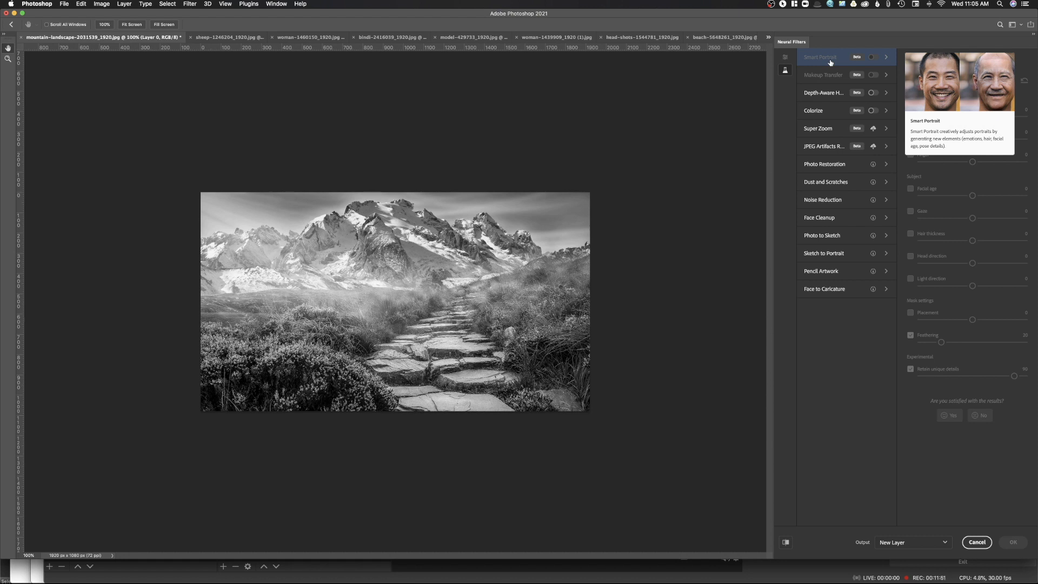
left_click(831, 72)
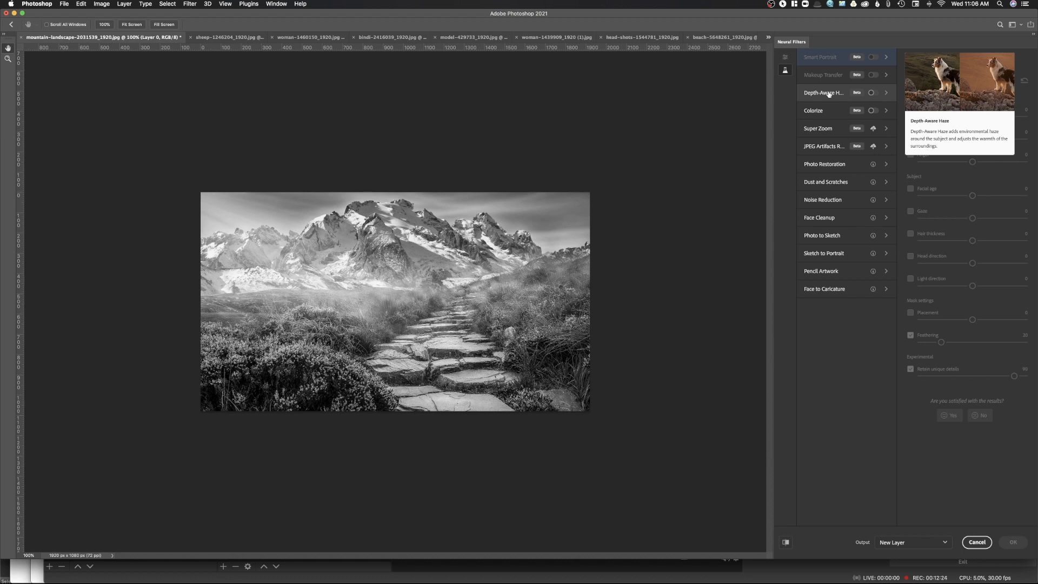
left_click(830, 109)
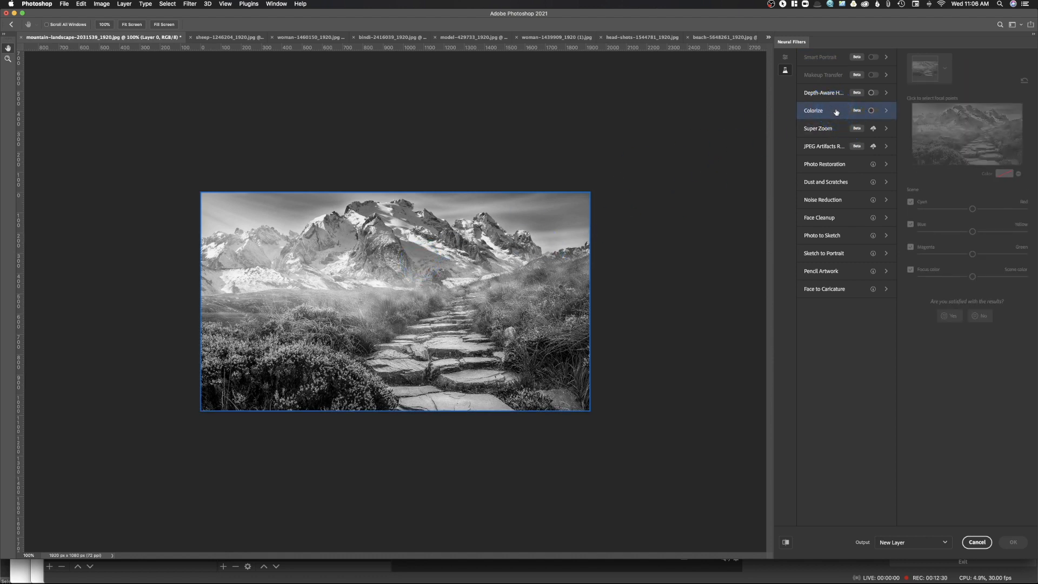
mouse_move(837, 112)
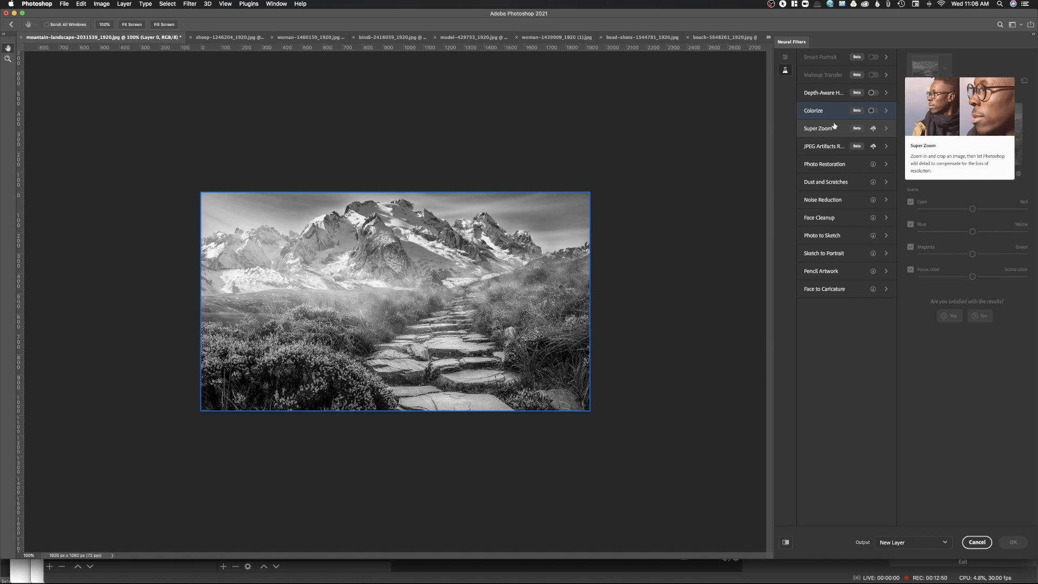
left_click(834, 128)
left_click(836, 142)
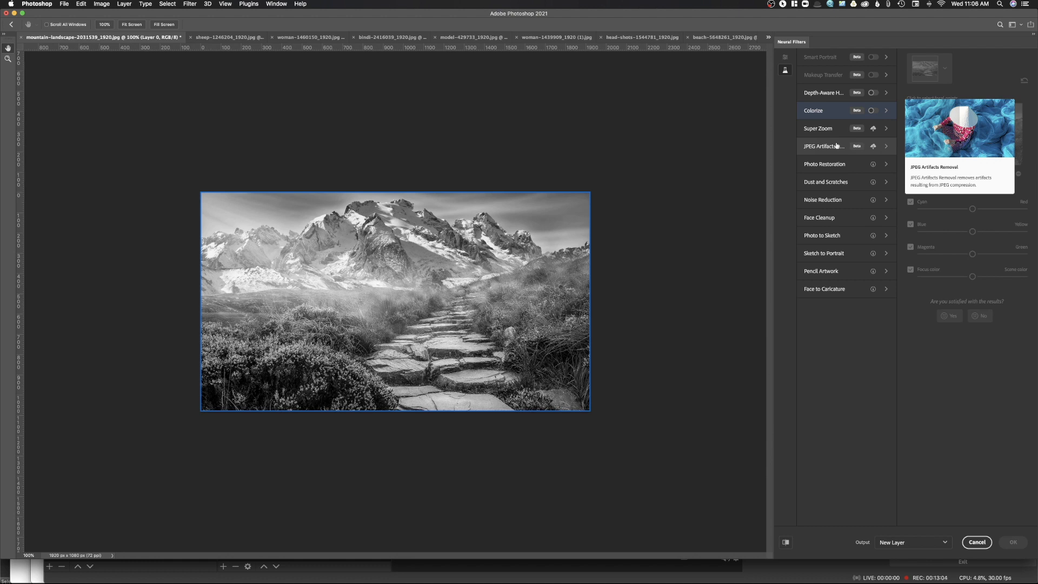
- Examine the preview and description of each upcoming neural filter, from Photo Restoration through Face to Caricature
left_click(825, 164)
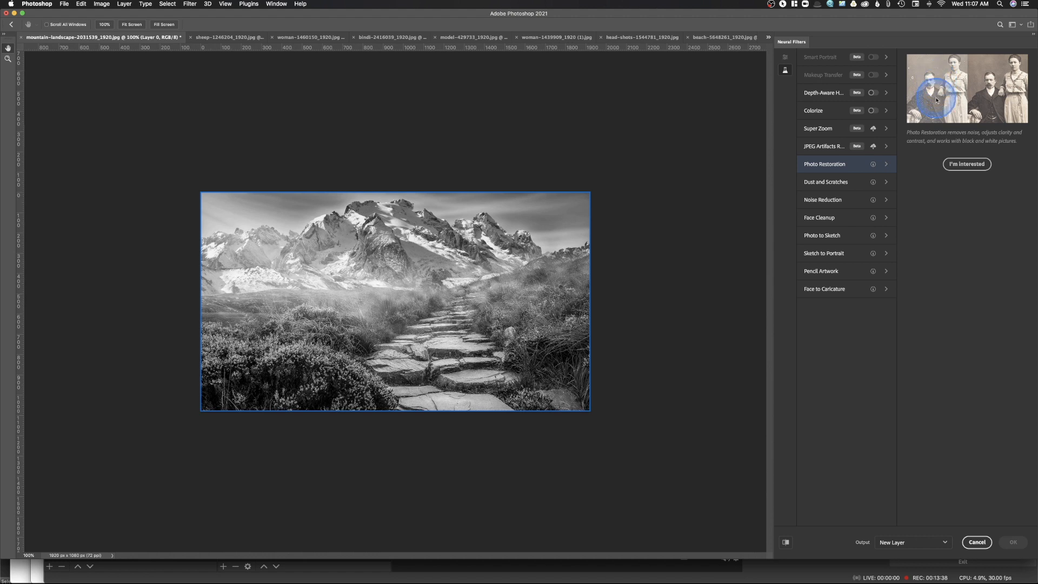
left_click(826, 183)
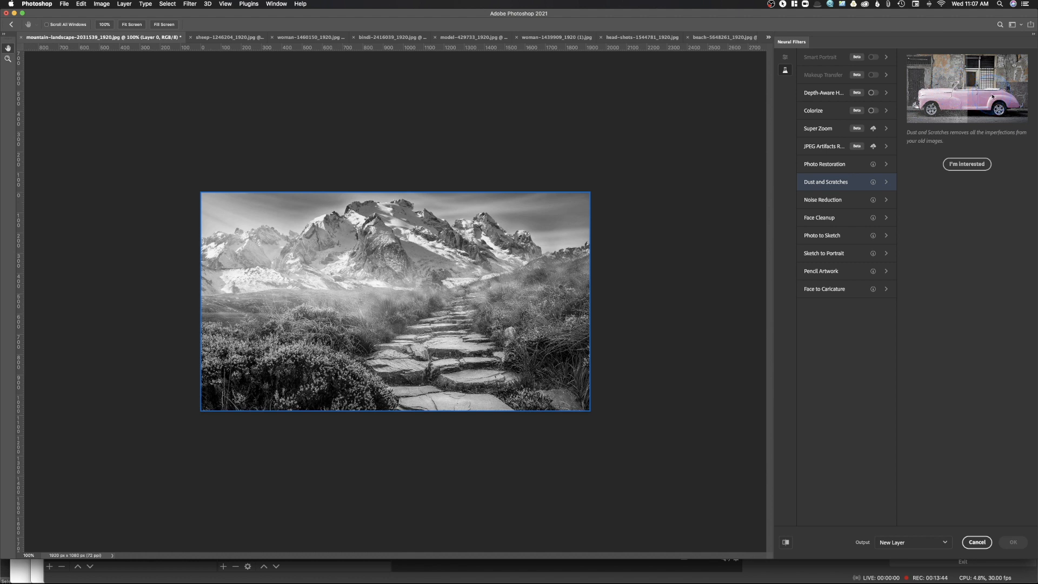
left_click(853, 195)
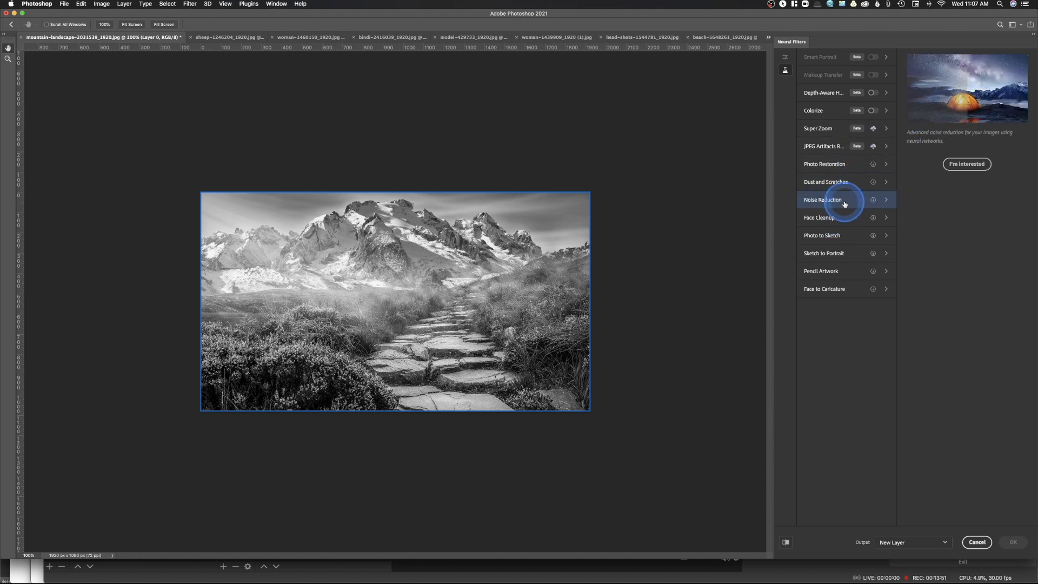
left_click(885, 204)
left_click(883, 203)
left_click(839, 219)
left_click(839, 219)
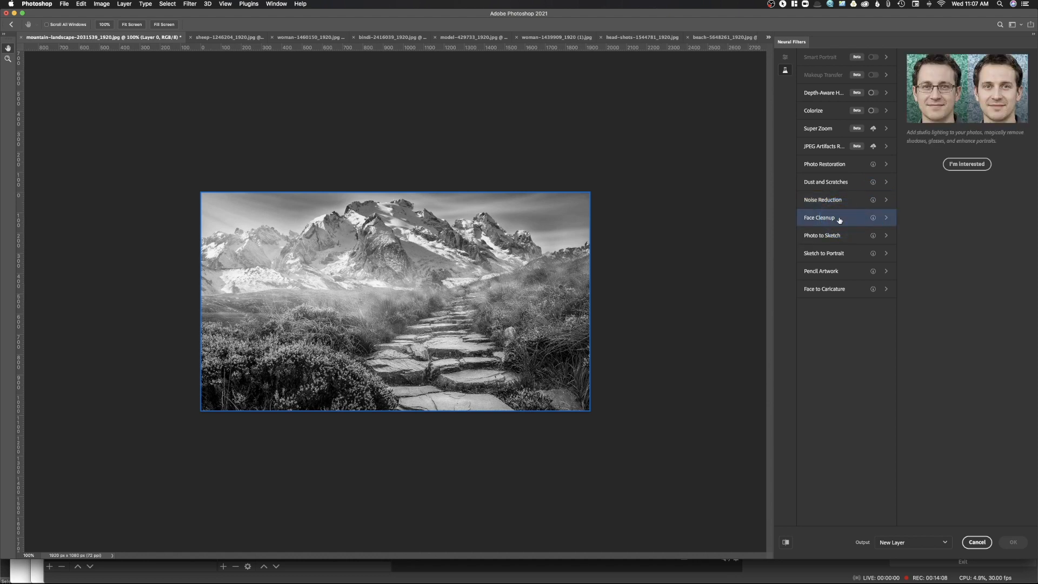
left_click(838, 219)
left_click(838, 219)
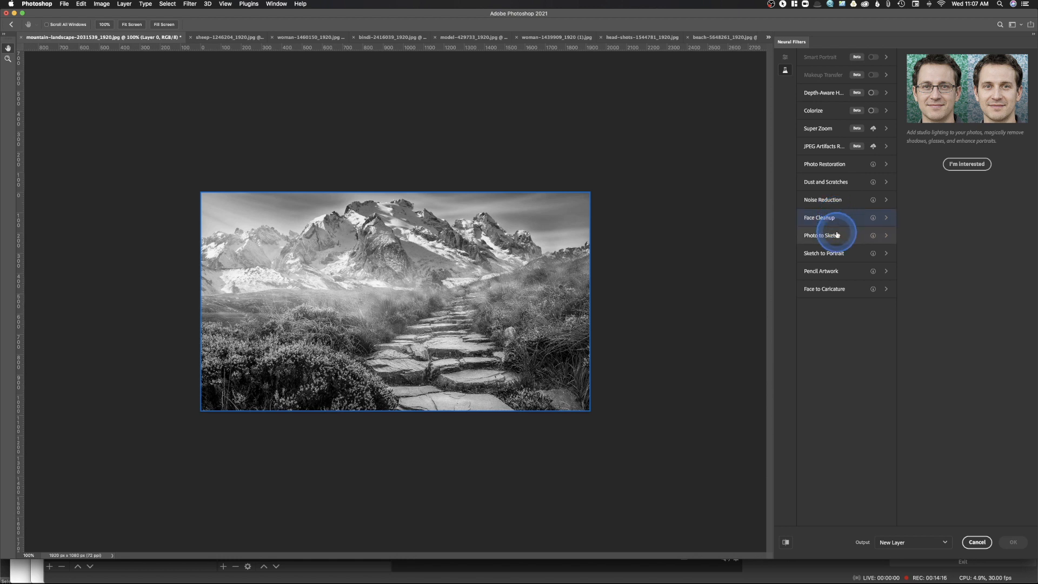
left_click(836, 235)
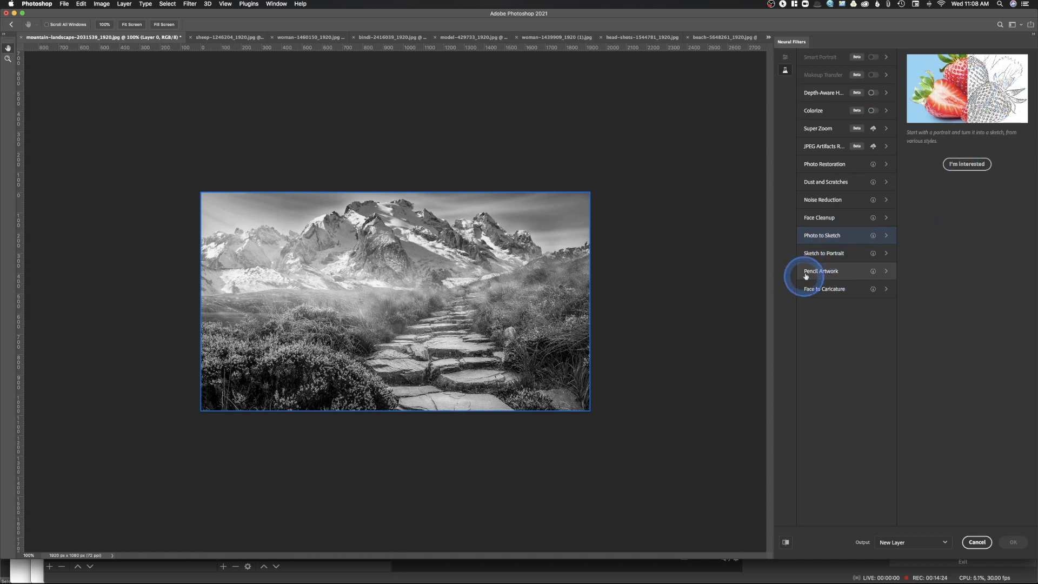
left_click(834, 255)
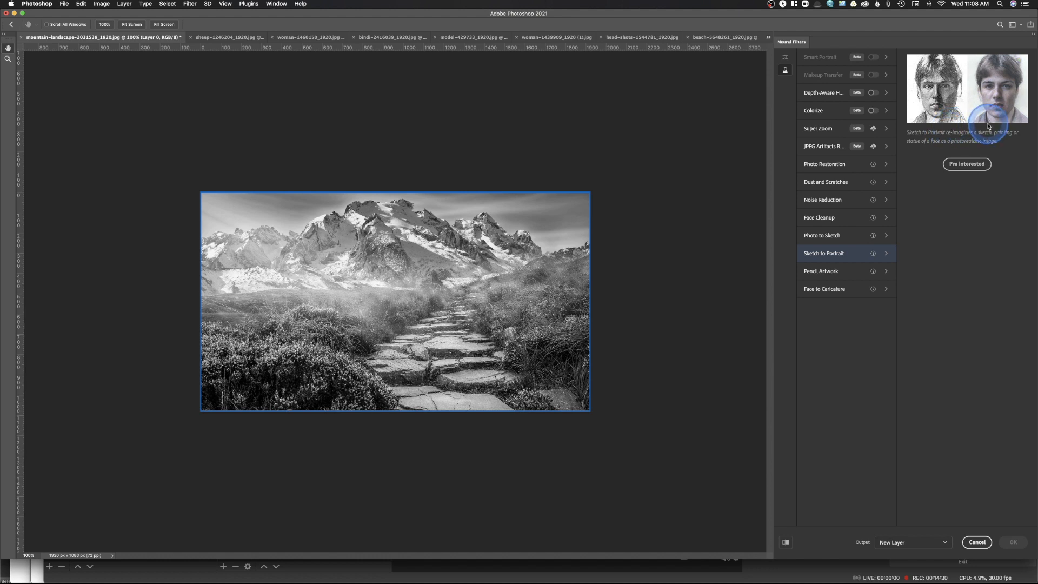
left_click(846, 268)
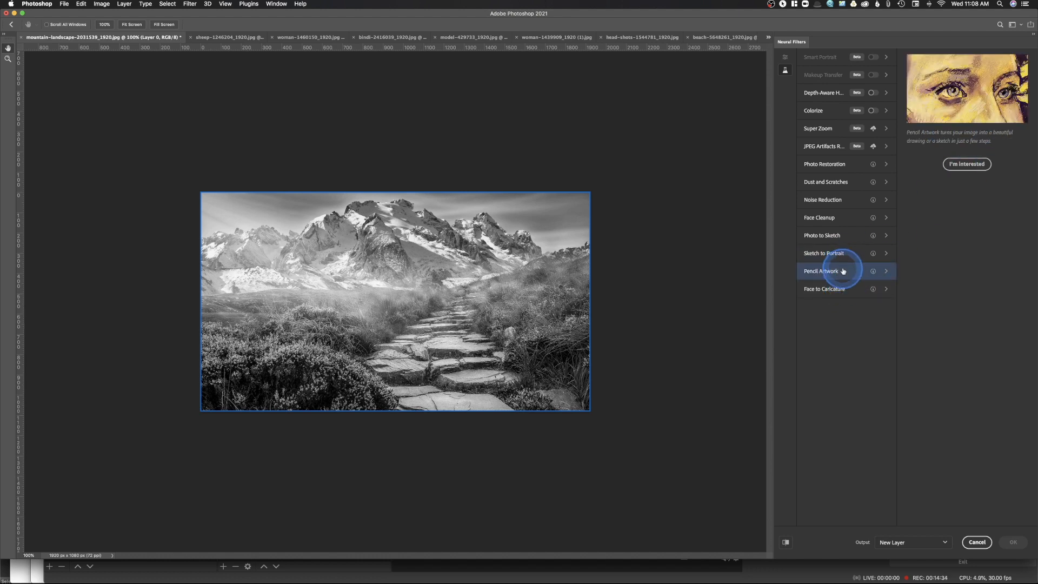
left_click(846, 290)
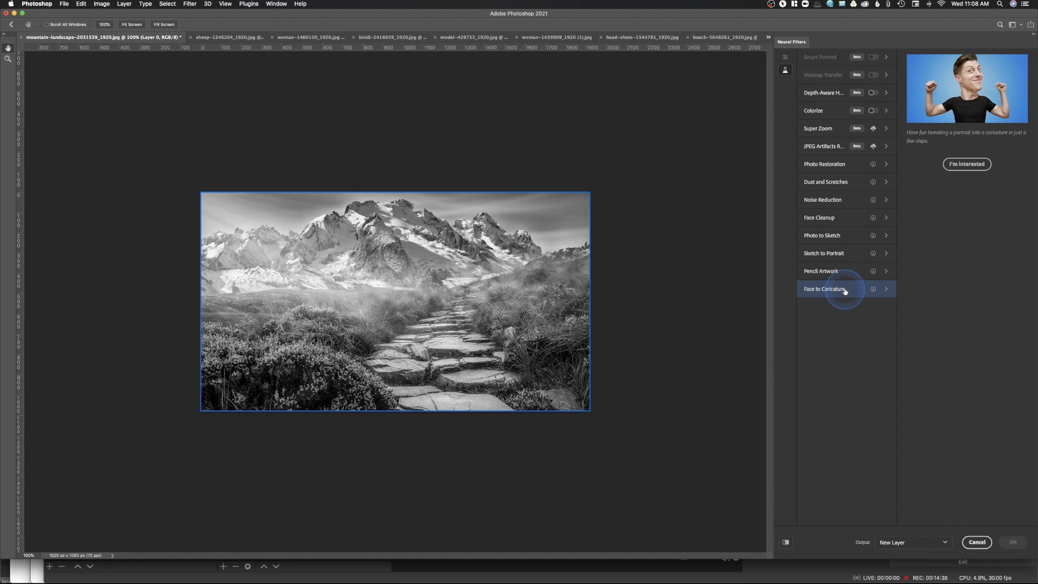
- Examine the descriptions and downloads of the featured Skin Smoothing and Style Transfer filters
left_click(785, 57)
left_click(823, 57)
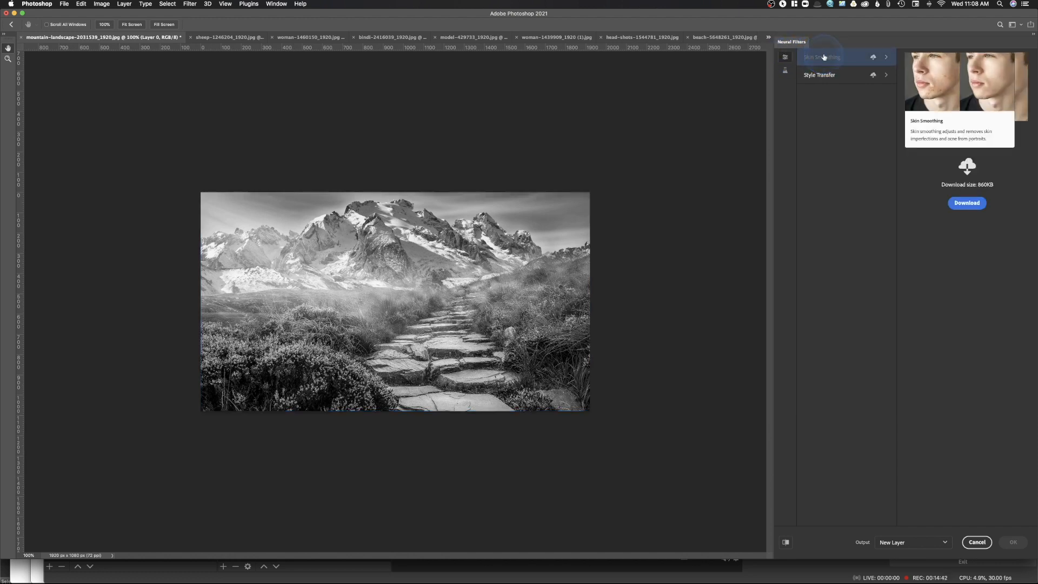
left_click(884, 210)
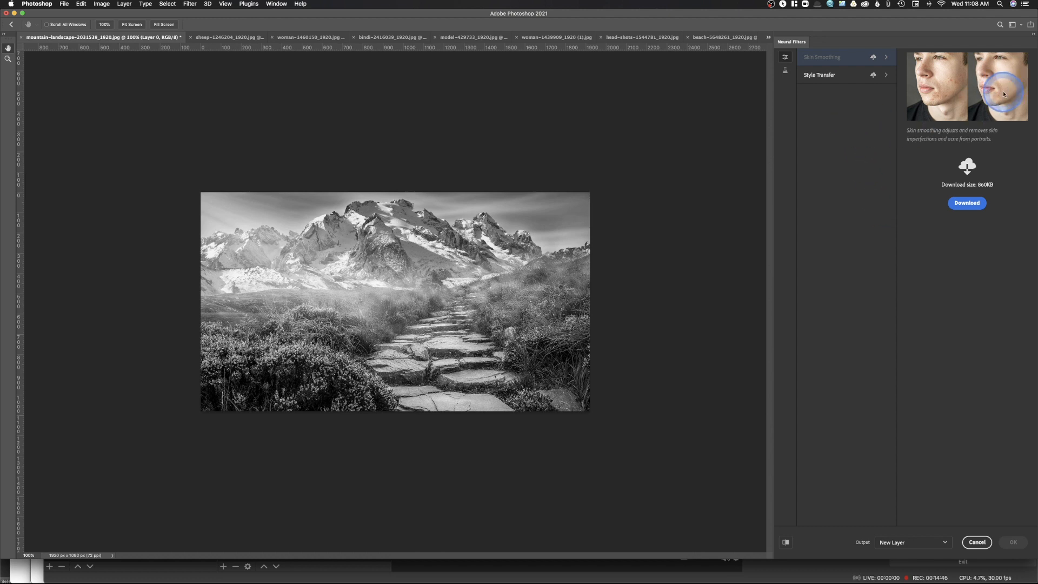
left_click(837, 78)
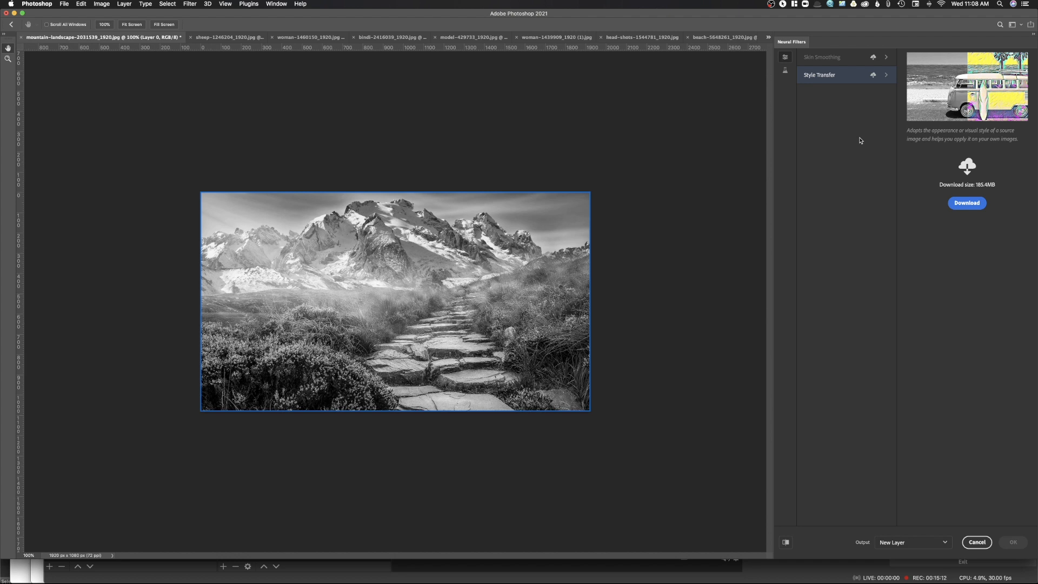
- Try the beta Colorize filter on the mountain photo, shifting the Focus color balance well toward Scene color
left_click(785, 70)
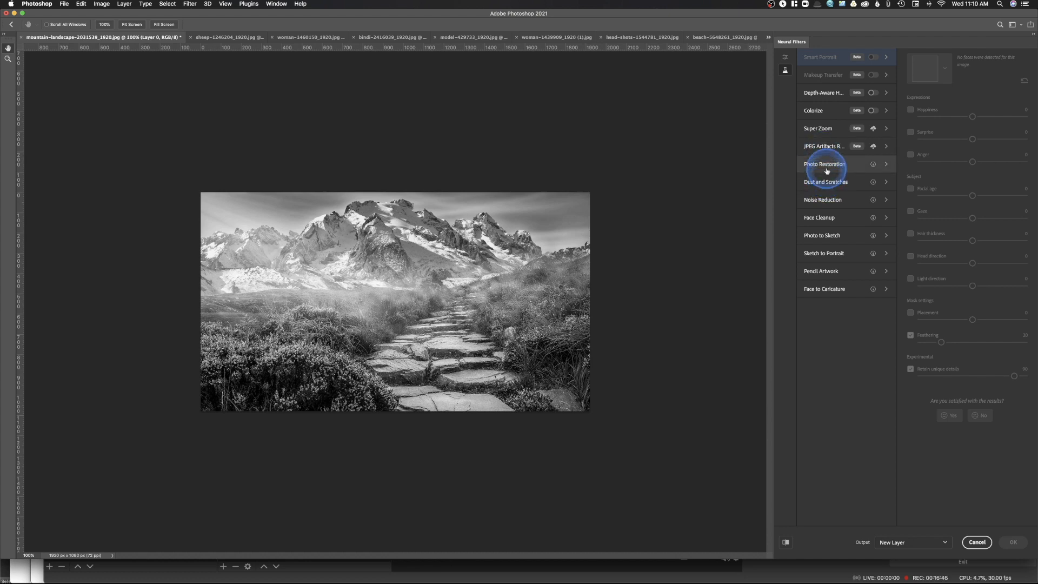
left_click(873, 110)
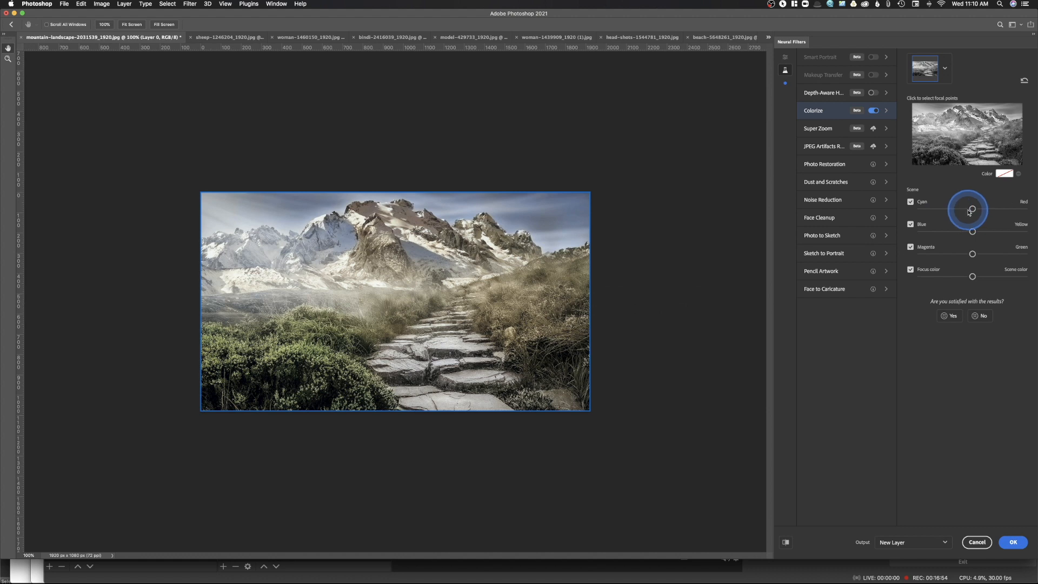
mouse_move(973, 210)
left_mouse_down()
mouse_move(990, 209)
mouse_move(972, 211)
left_mouse_up()
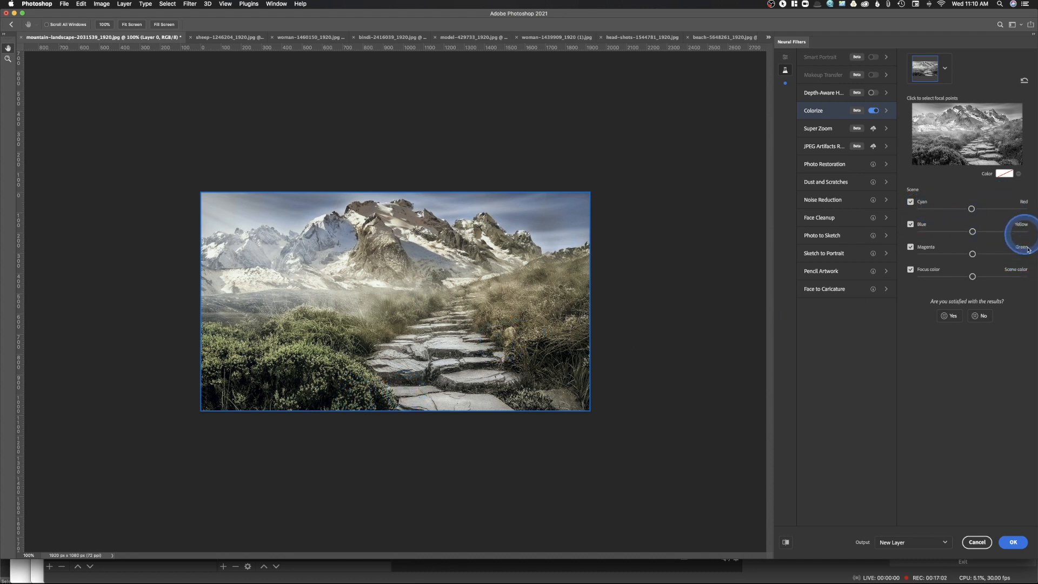
left_click_drag(968, 281, 1004, 277)
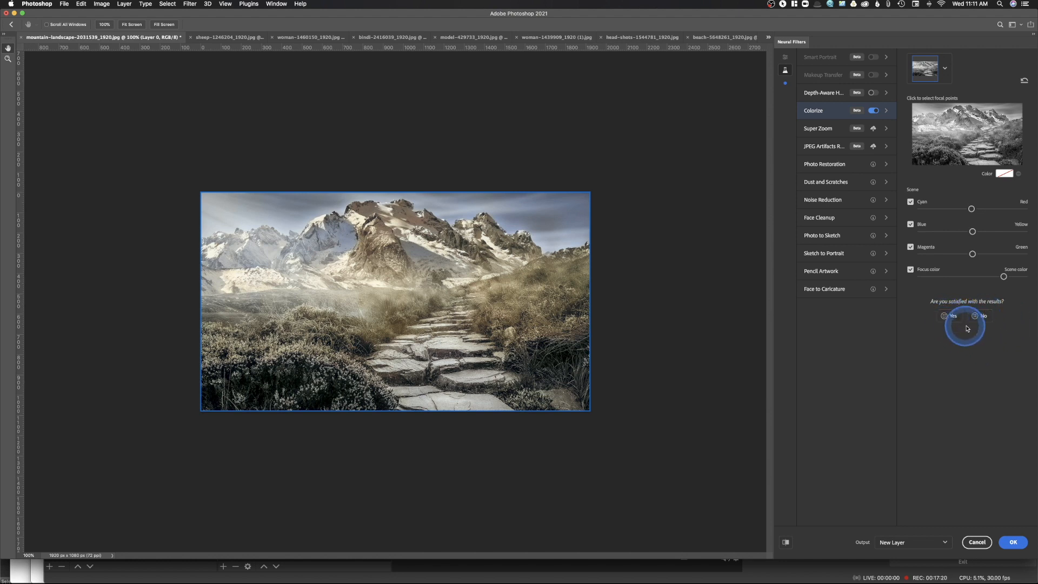
- View the feedback form for an unsatisfactory Colorize result and dismiss it without submitting
left_click(980, 318)
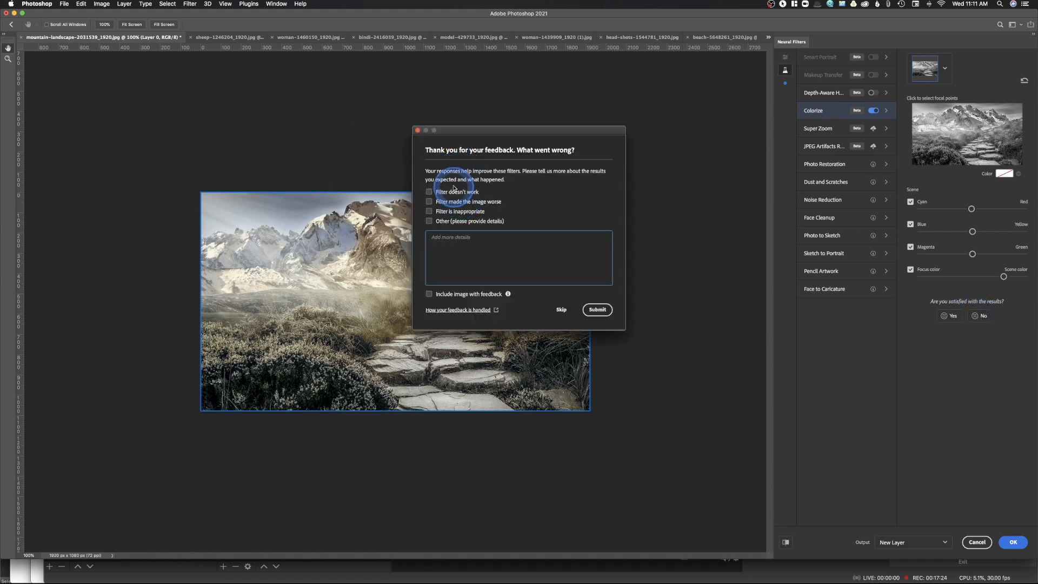
left_click(449, 242)
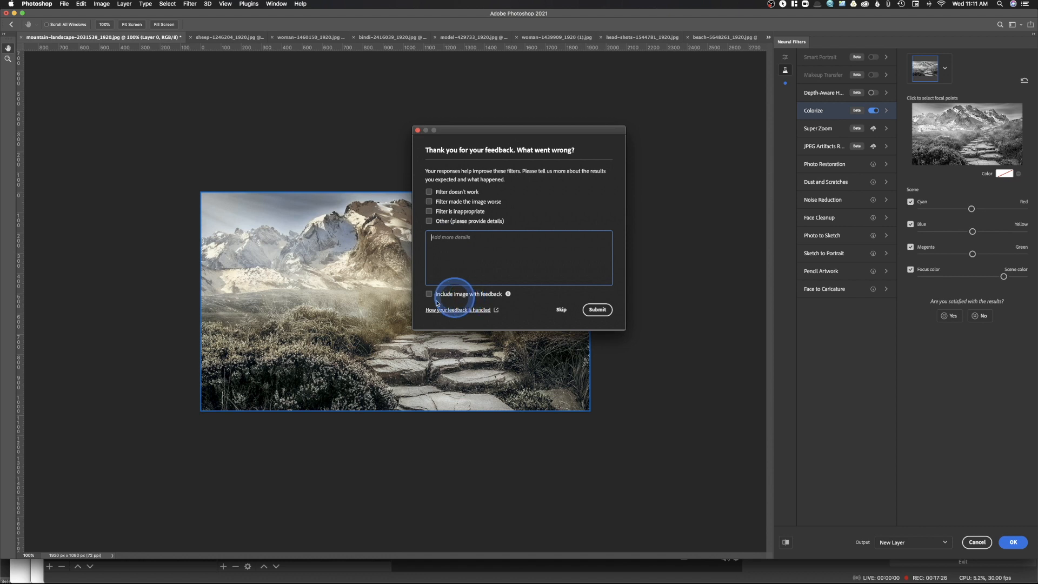
left_click(418, 130)
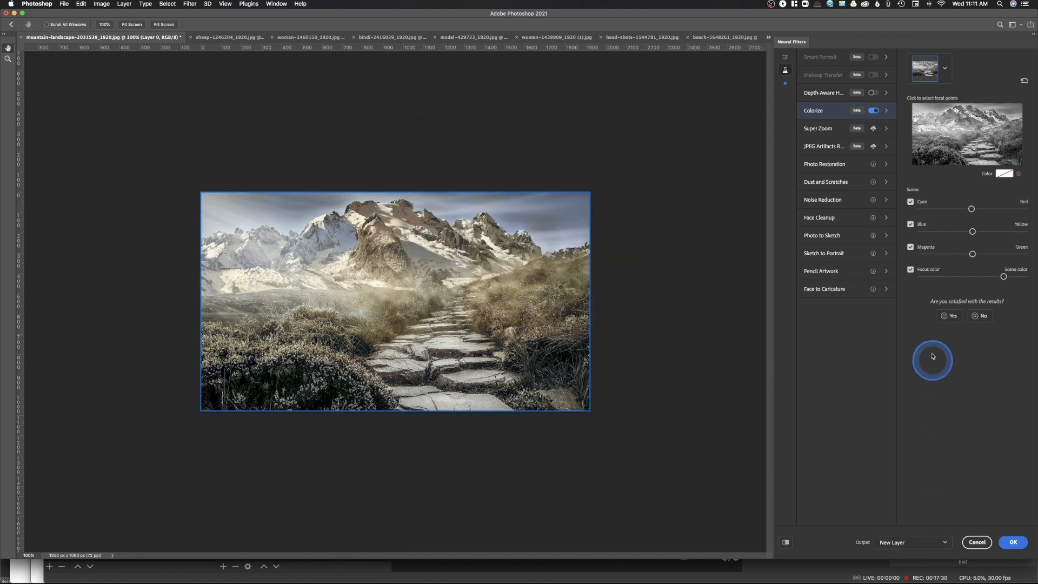
- Cancel the Colorize result and close the mountain landscape and beach photos
left_click(978, 541)
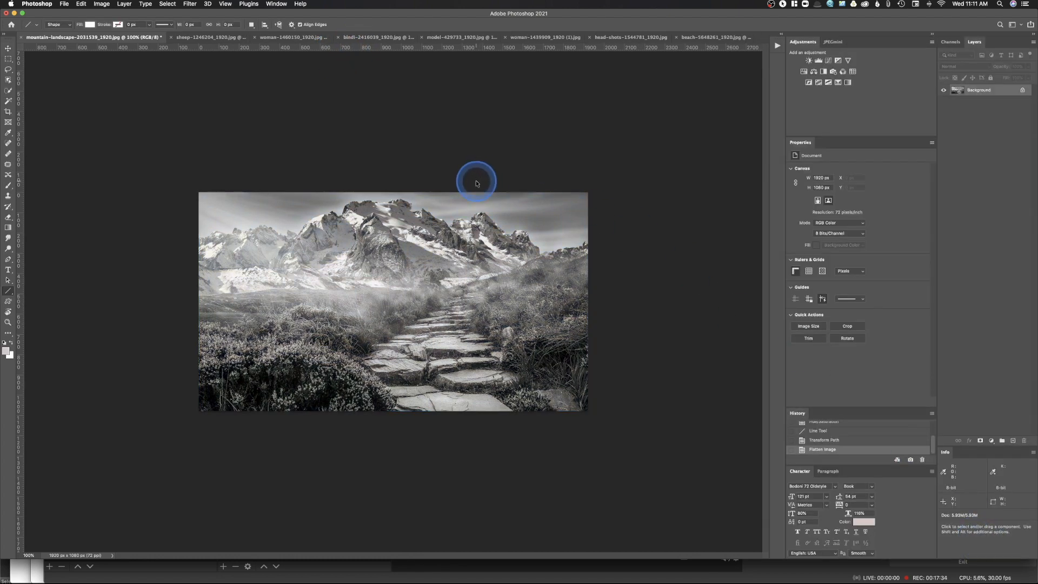
key("super+w")
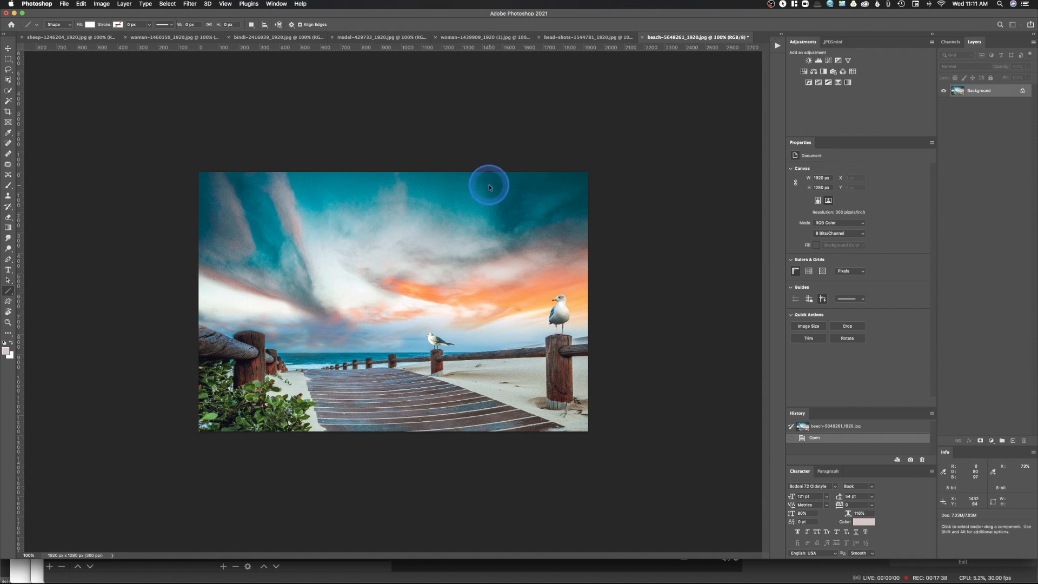
key("super+w")
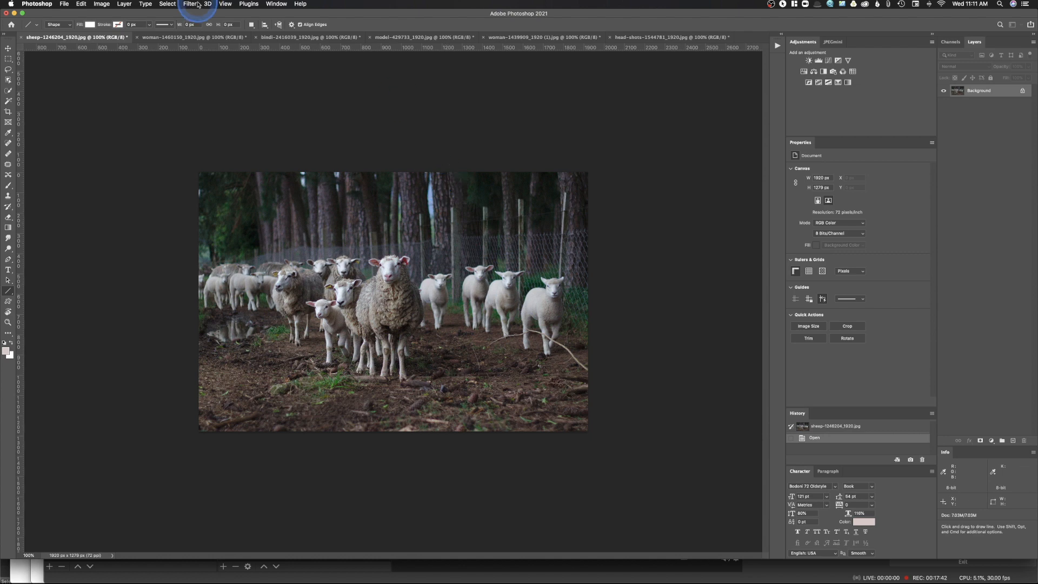
- Open Neural Filters on the sheep photo at 200% zoom and show the beta filters
key("super+plus")
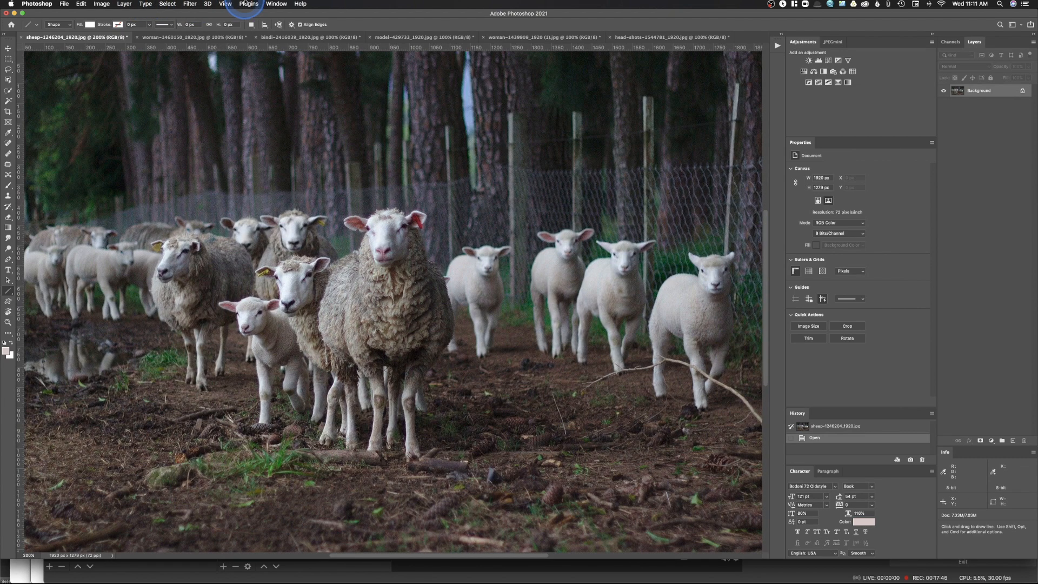
left_click(198, 2)
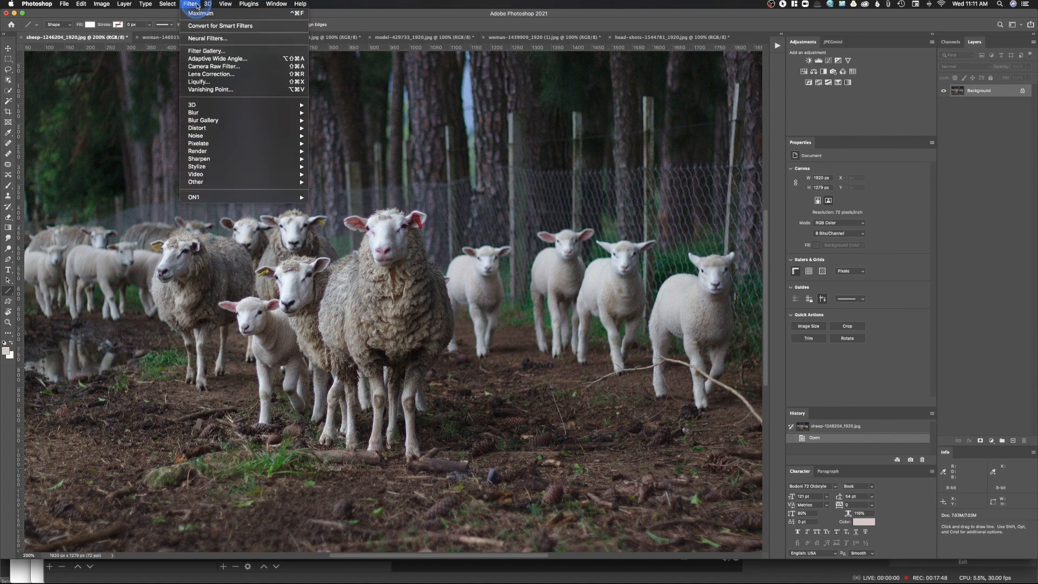
left_click(211, 39)
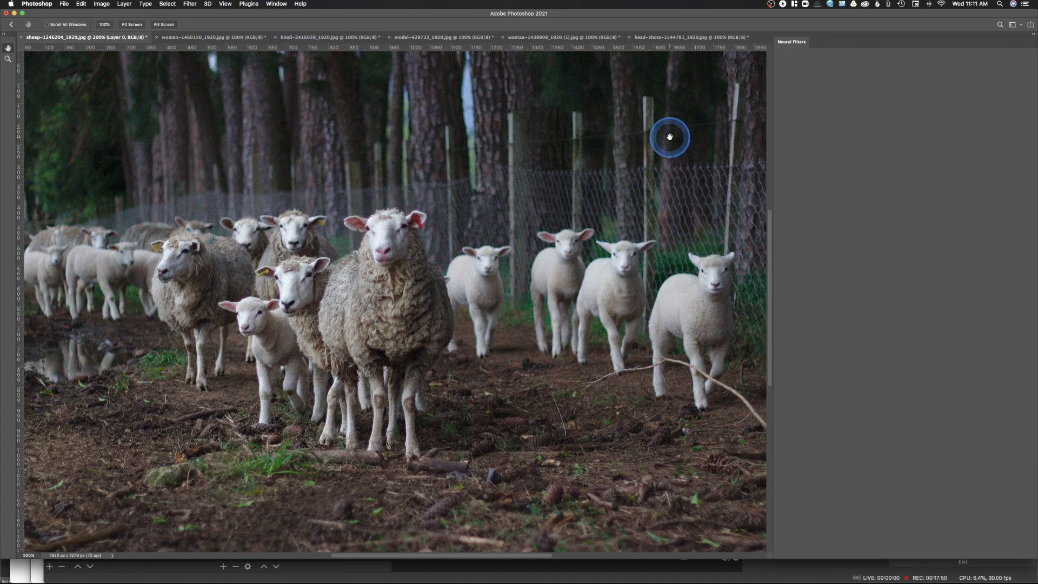
left_click(787, 70)
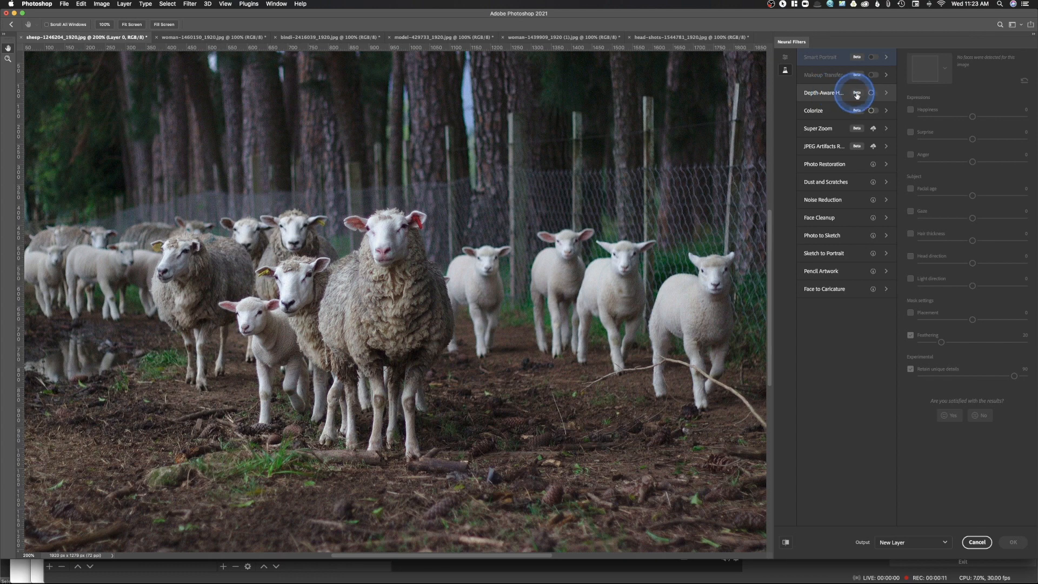
- Enable Depth-Aware Haze on the sheep photo with Haze at 42 and Warmth turned on at -14
left_click(873, 93)
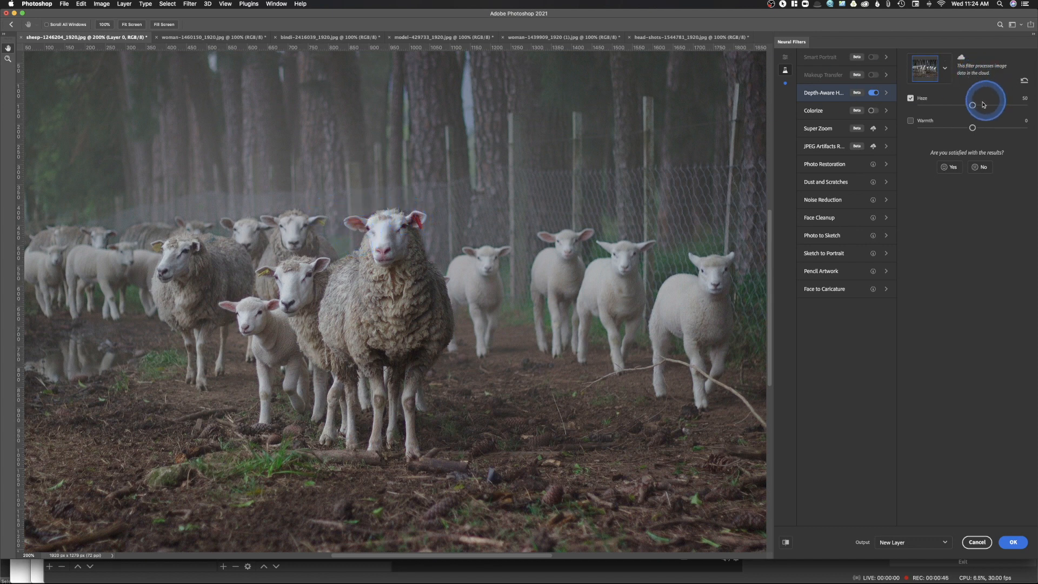
mouse_move(973, 108)
left_mouse_down()
mouse_move(995, 109)
mouse_move(964, 106)
left_mouse_up()
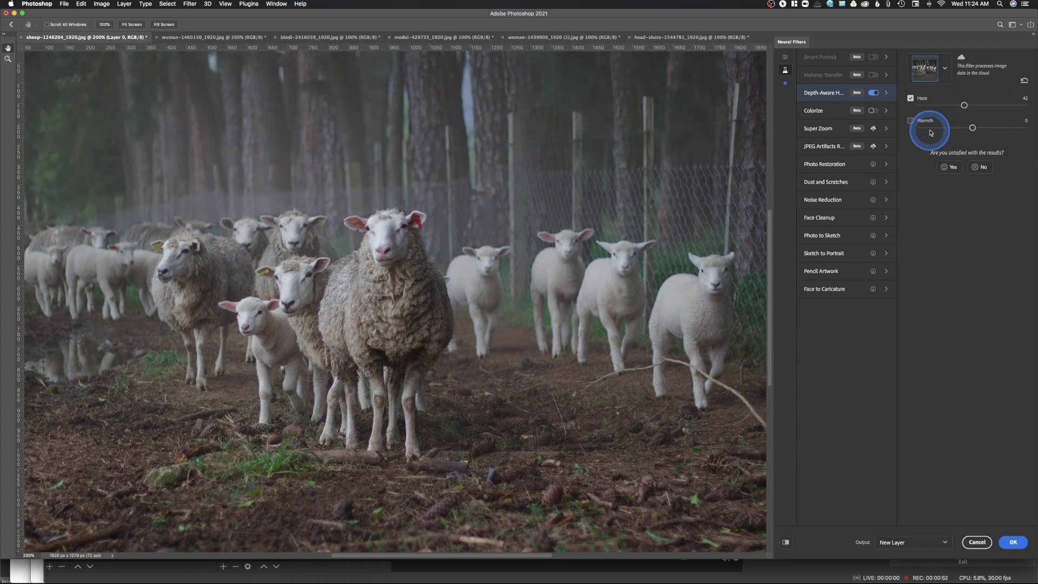
left_click(910, 120)
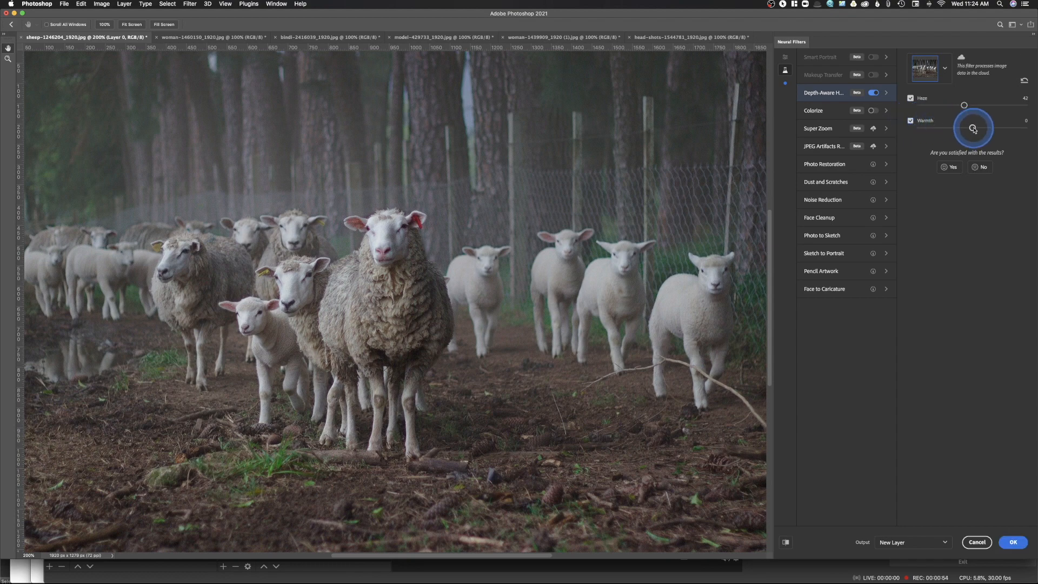
left_click_drag(973, 129, 957, 128)
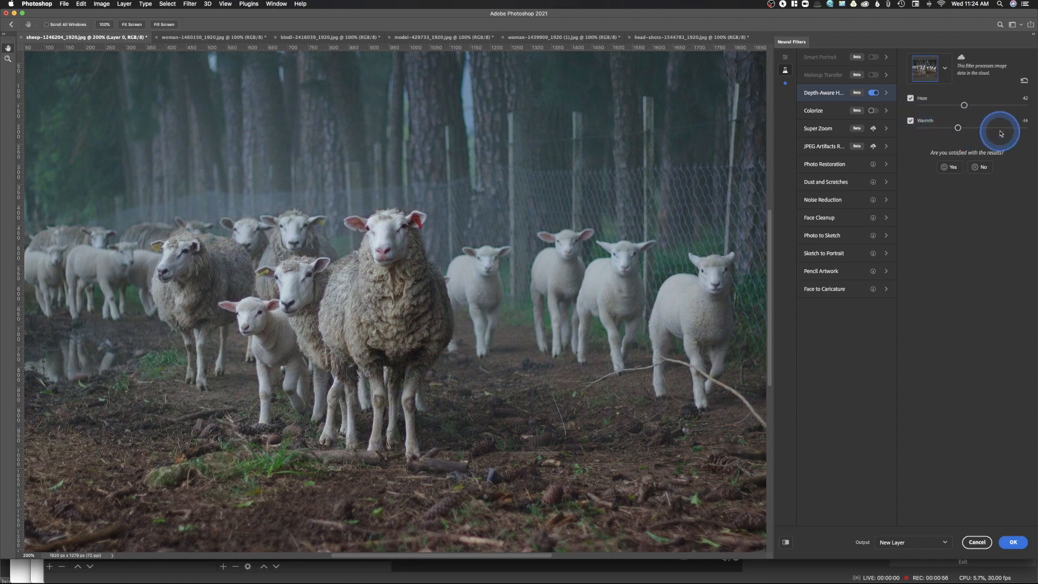
- Set the Depth-Aware Haze Warmth to 0 and output the sheep photo's result as a masked duplicate layer
mouse_move(994, 130)
left_mouse_down()
mouse_move(961, 129)
mouse_move(973, 133)
left_mouse_up()
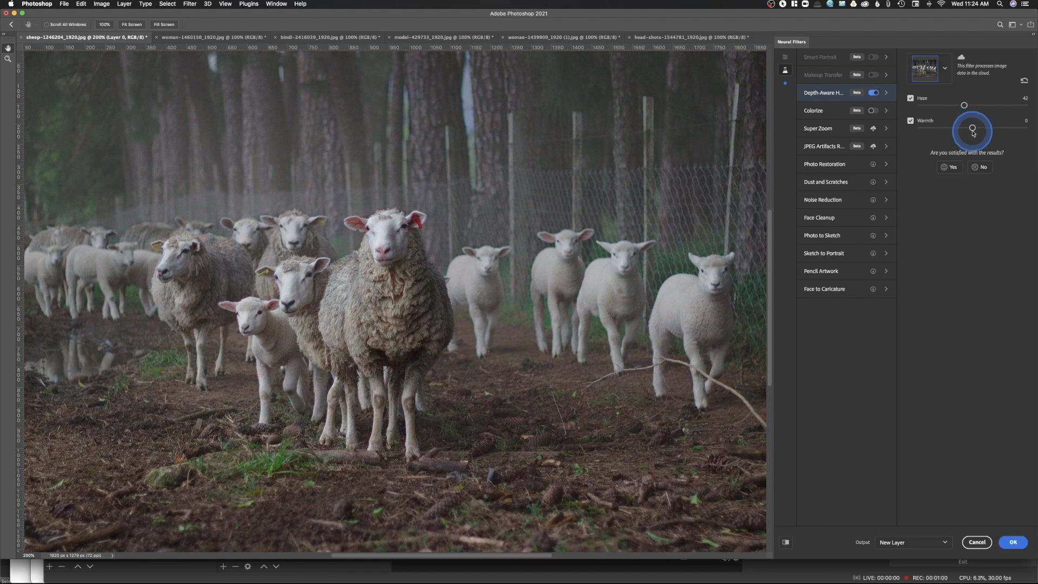
left_click(926, 541)
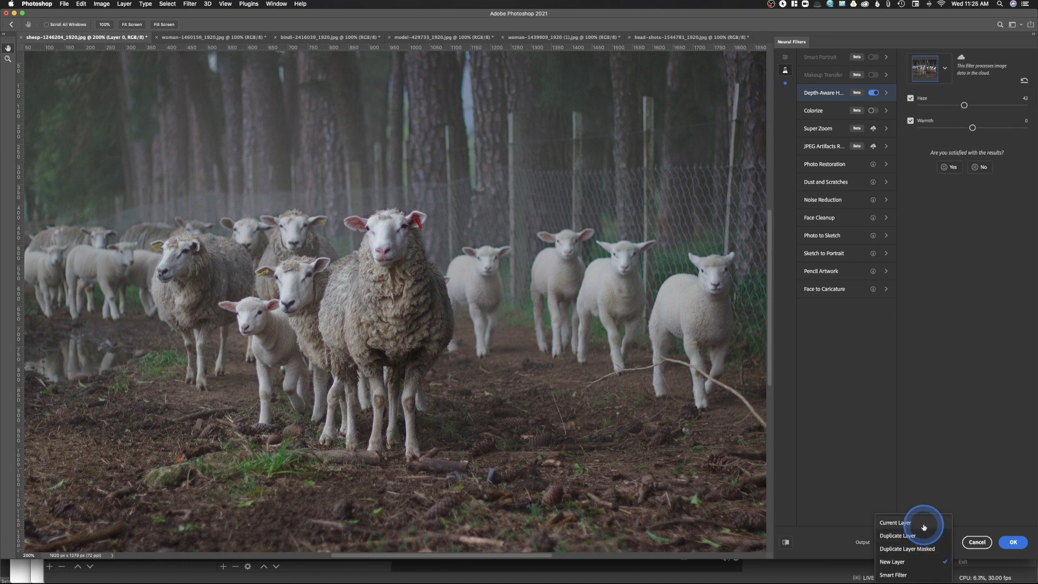
left_click(925, 548)
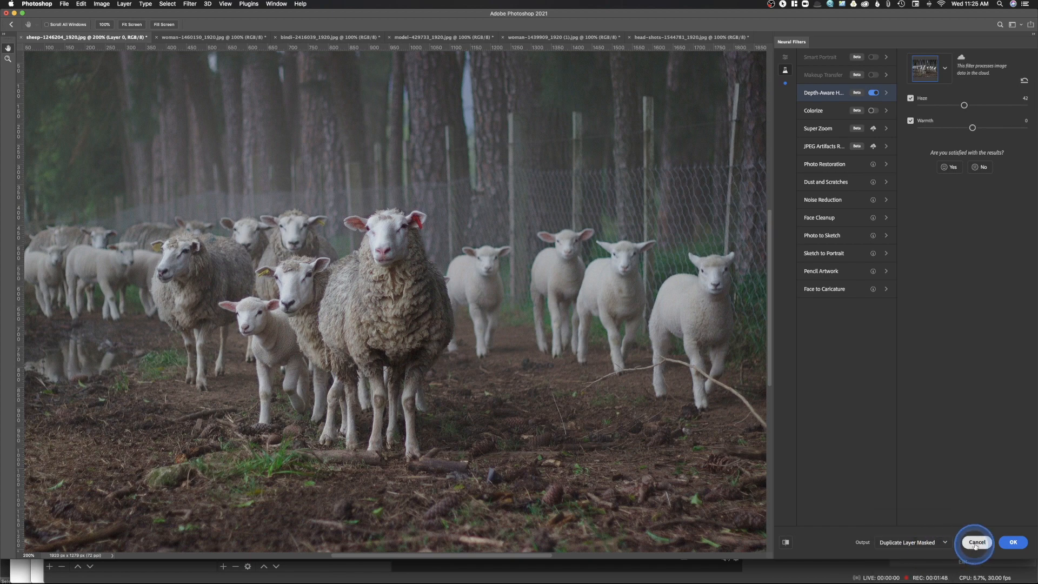
left_click(1013, 541)
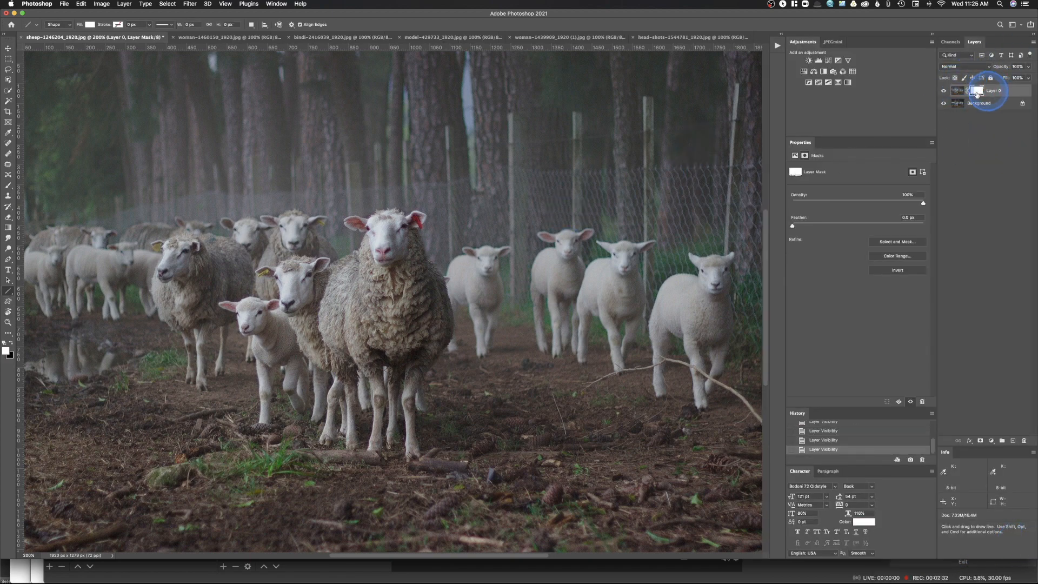
- Compare the sheep photo with and without the haze layer, and close the photo without saving
left_click(943, 91)
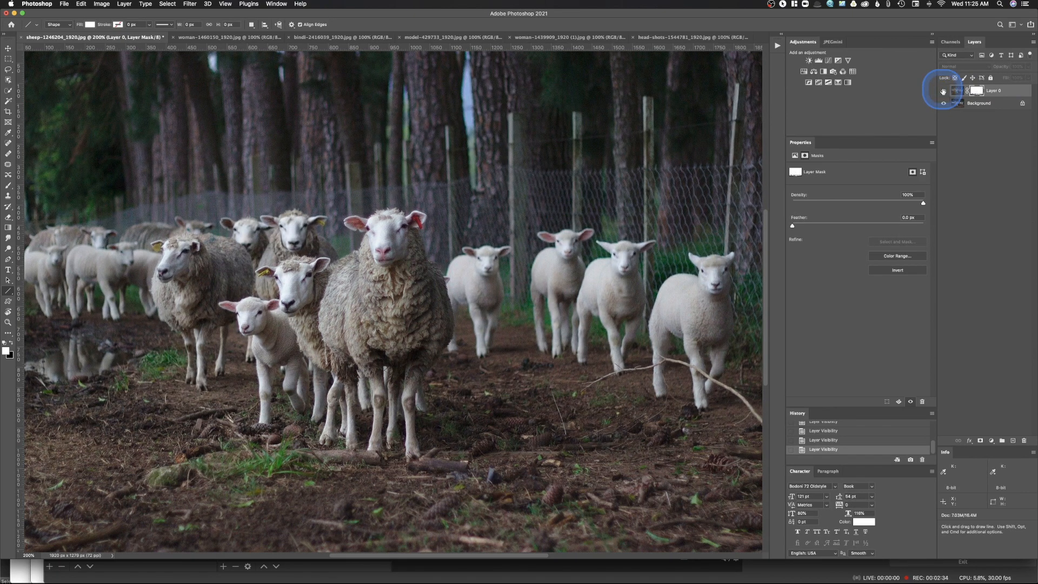
left_click(943, 91)
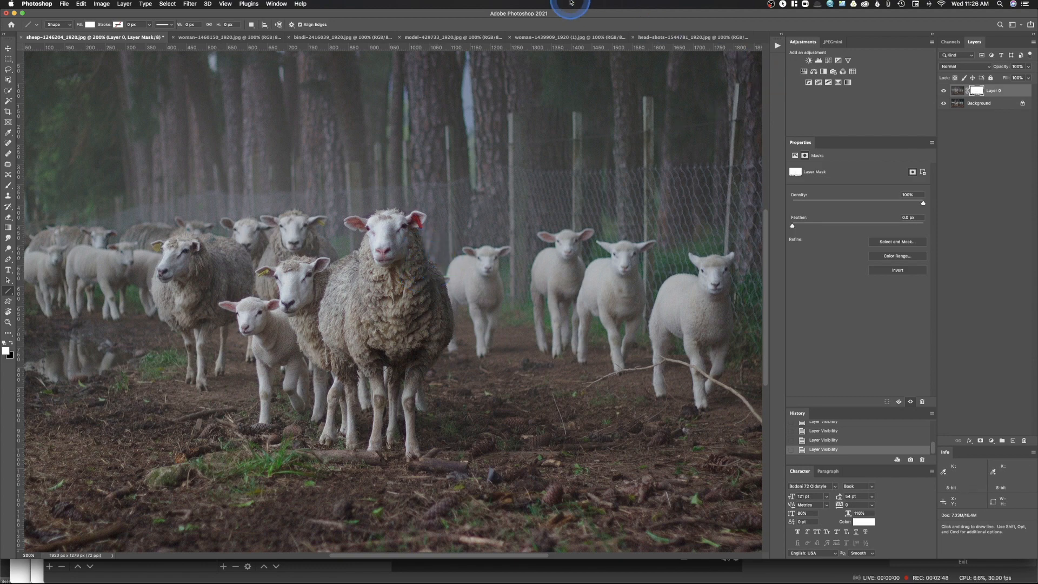
key("super+w")
left_click(500, 187)
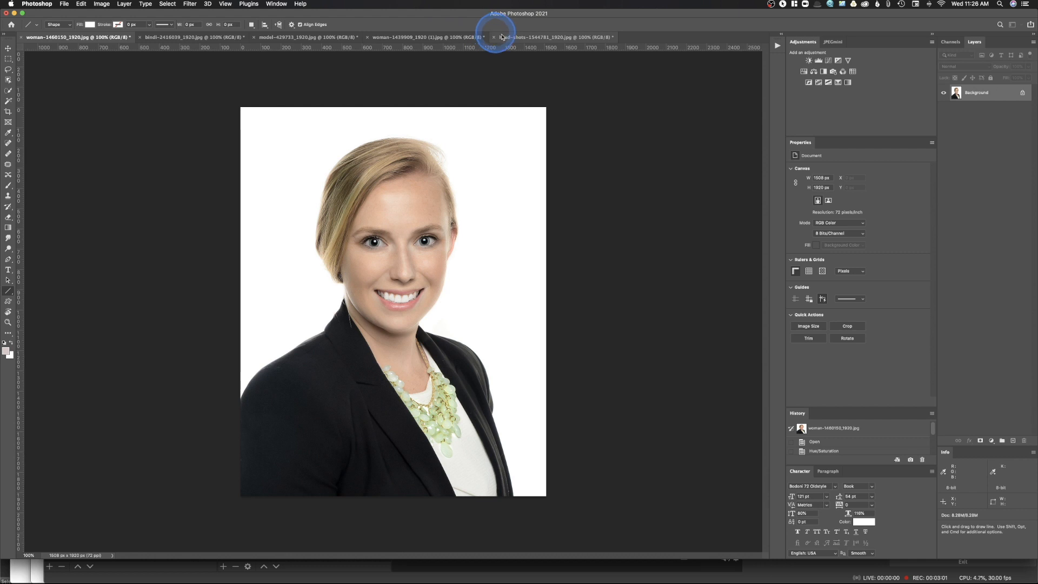
- Open Neural Filters on the blonde woman's portrait and enable Makeup Transfer with bindi-2416039_1920.jpg as the reference image
left_click(190, 3)
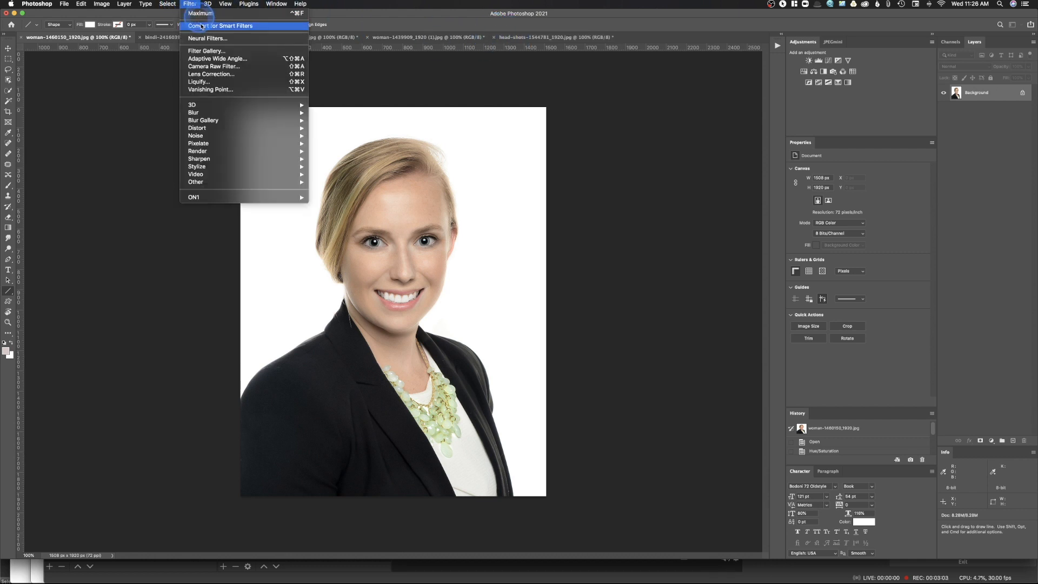
left_click(208, 37)
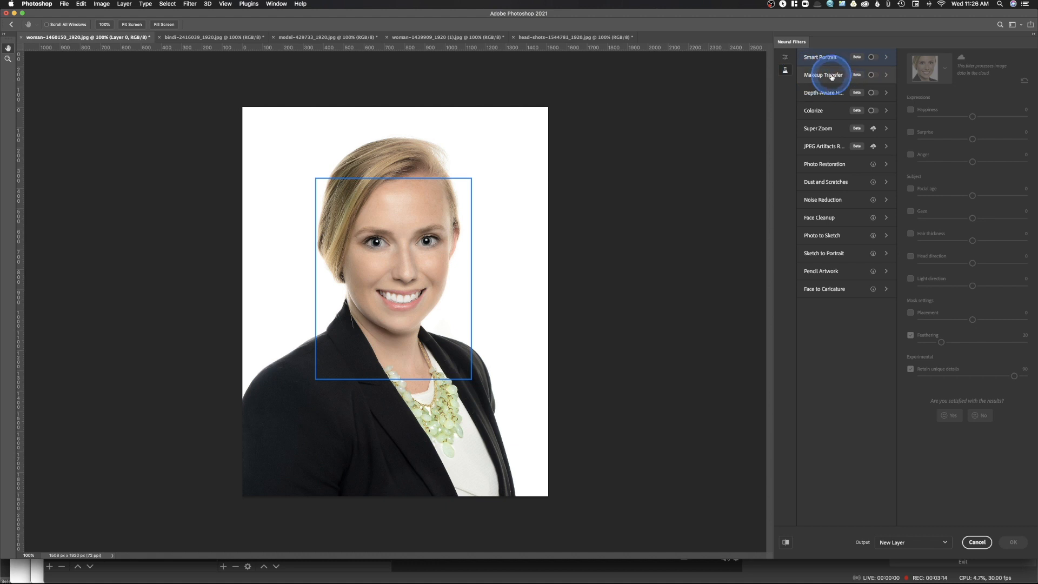
left_click(874, 76)
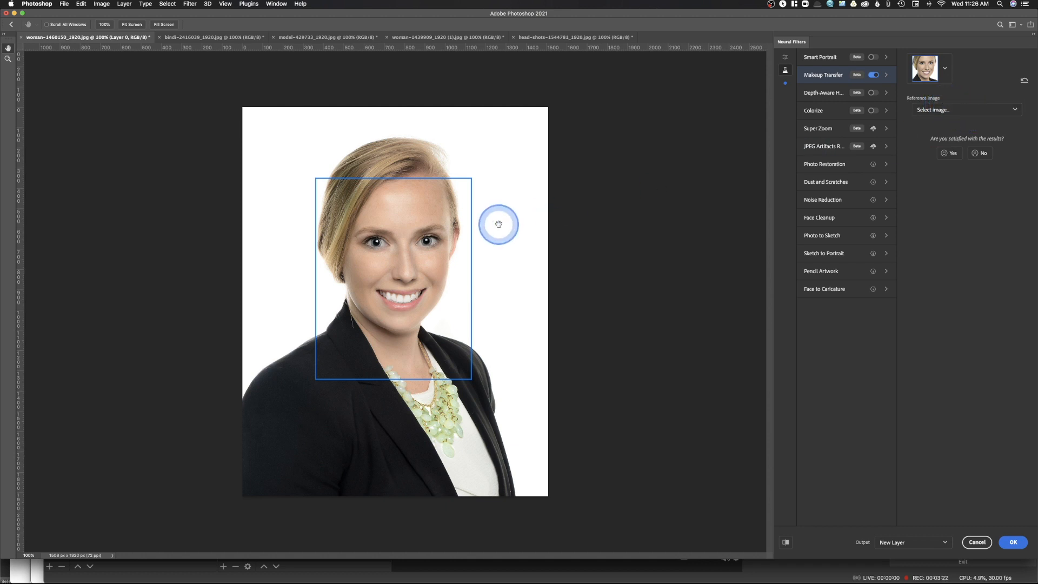
left_click(944, 109)
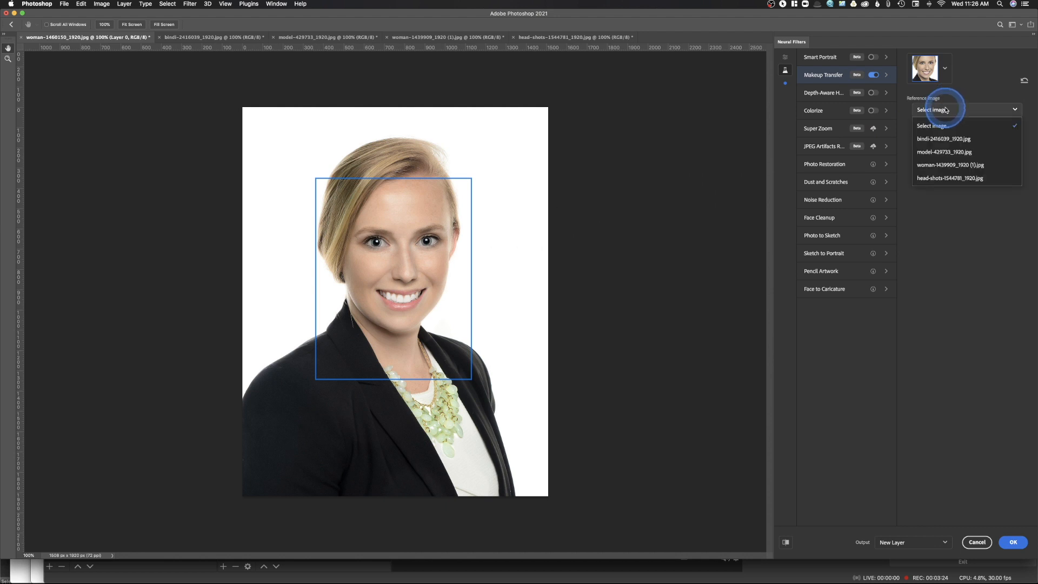
left_click(948, 139)
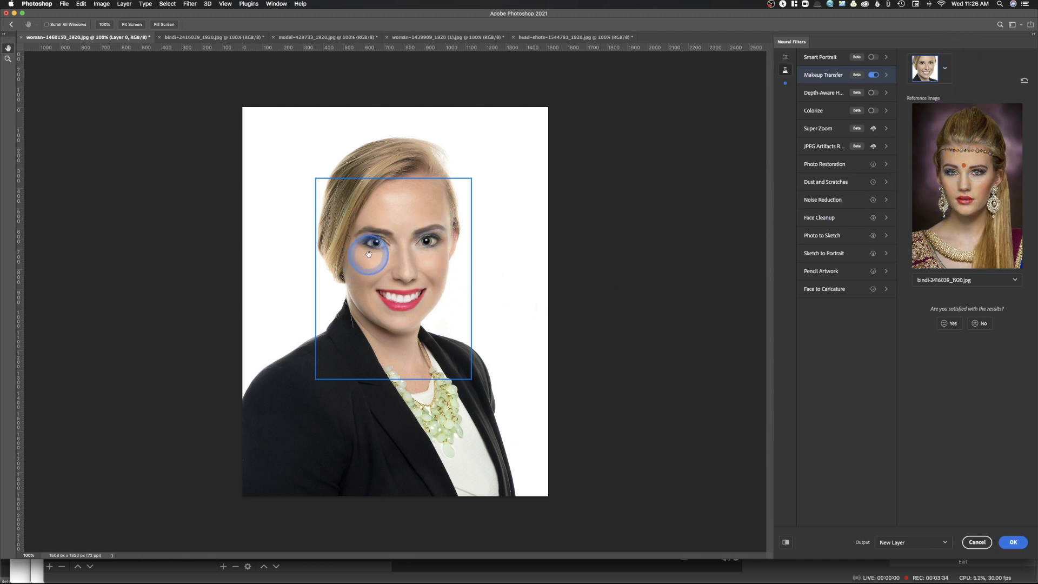
- Inspect the transferred makeup at 200% zoom, apply it as a new layer, and compare the portrait with and without it
left_click(455, 228)
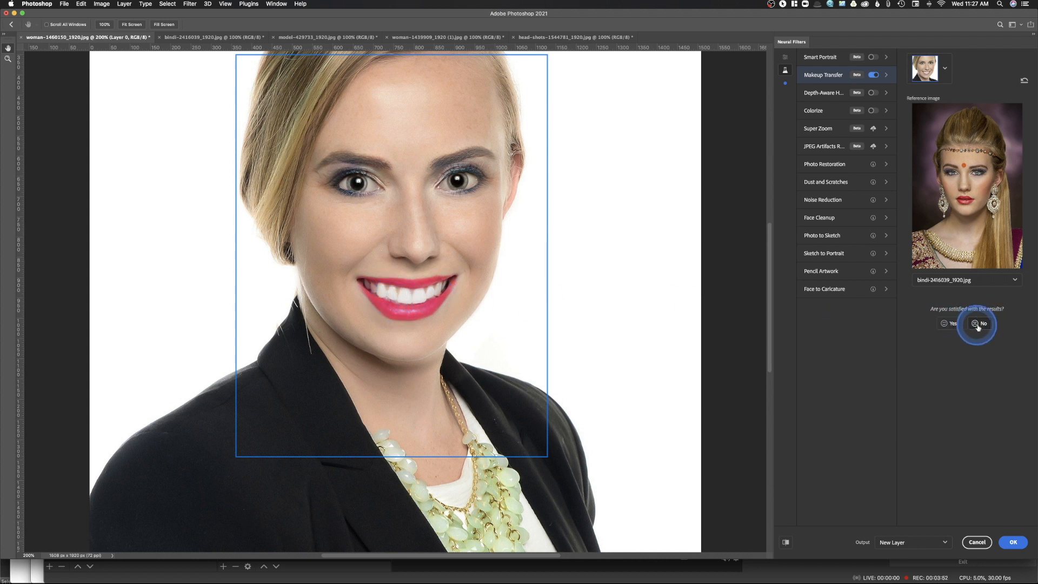
left_click(1014, 542)
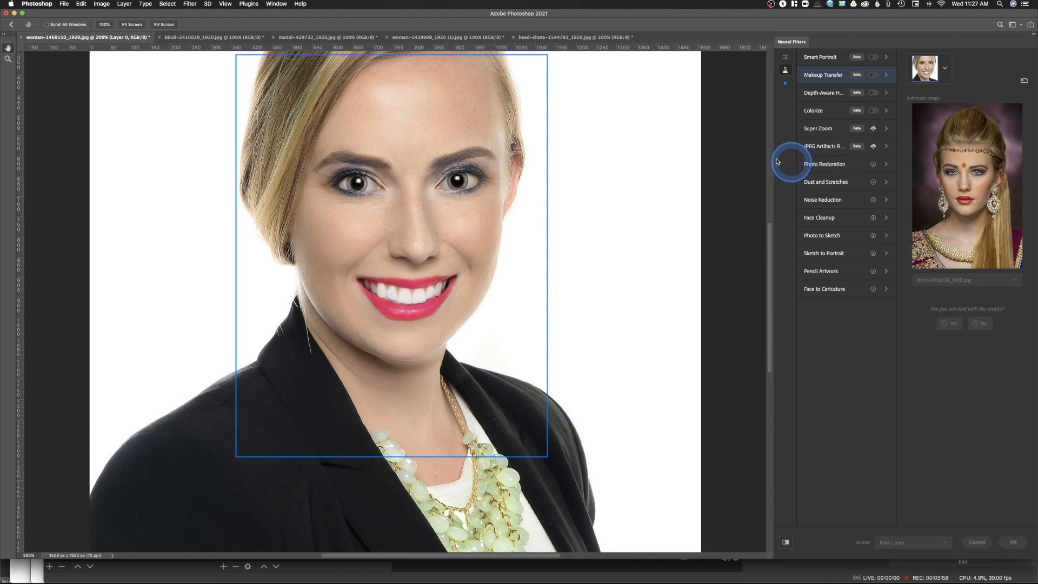
left_click(944, 93)
left_click(944, 92)
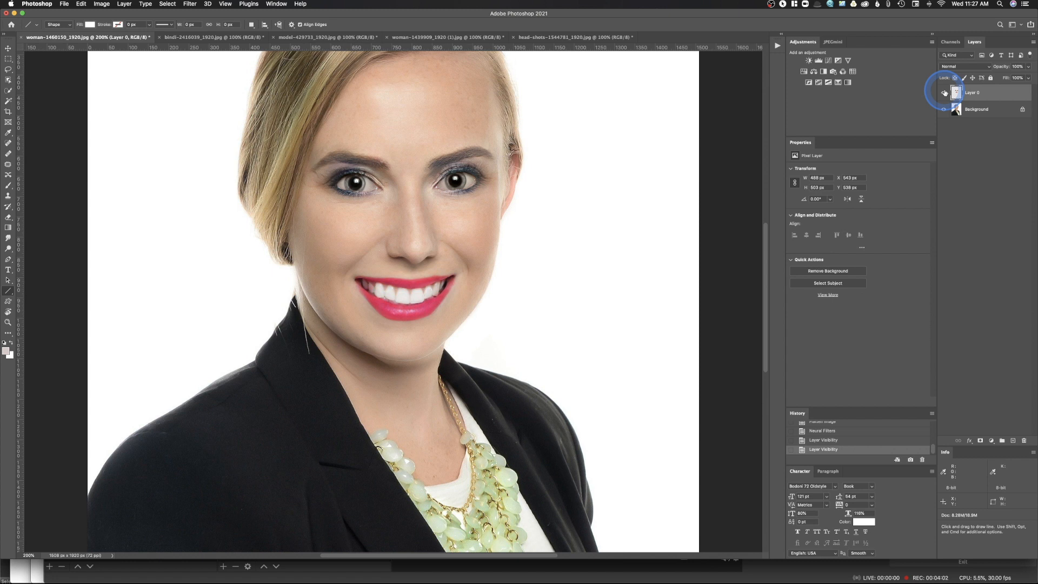
- Lower the makeup layer's opacity to 95% and add a layer mask to it
mouse_move(1007, 67)
left_mouse_down()
mouse_move(990, 67)
mouse_move(1006, 68)
left_mouse_up()
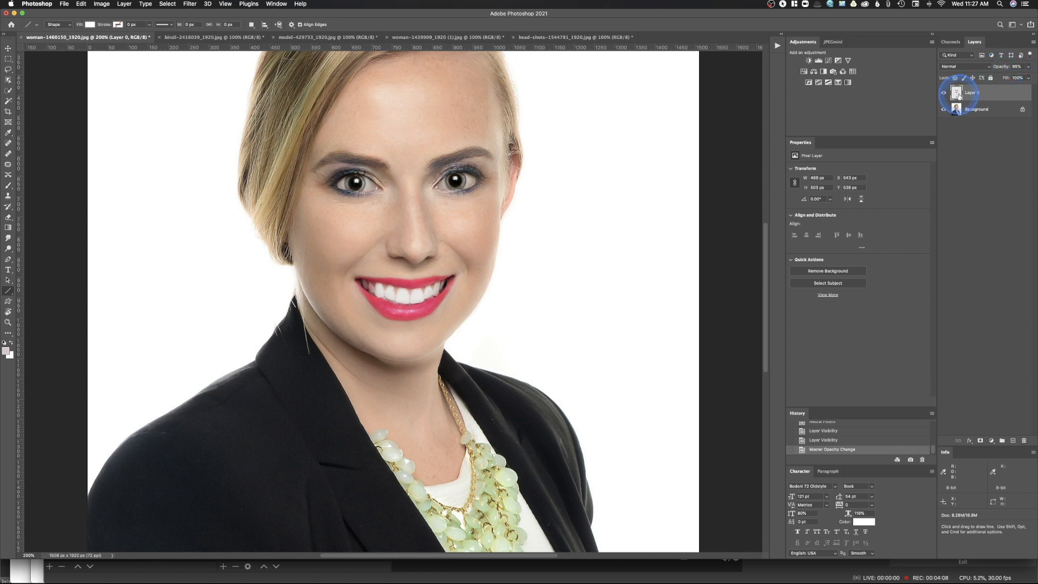
left_click(980, 441)
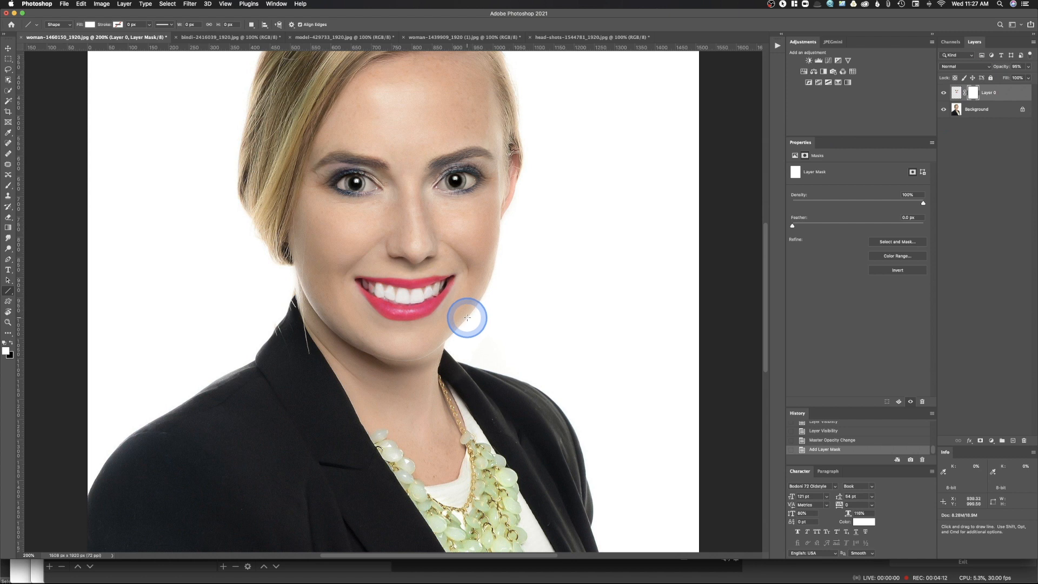
- Paint black on the makeup layer's mask over the lips with an 81 px brush at 8% flow to soften the lipstick
left_click(10, 343)
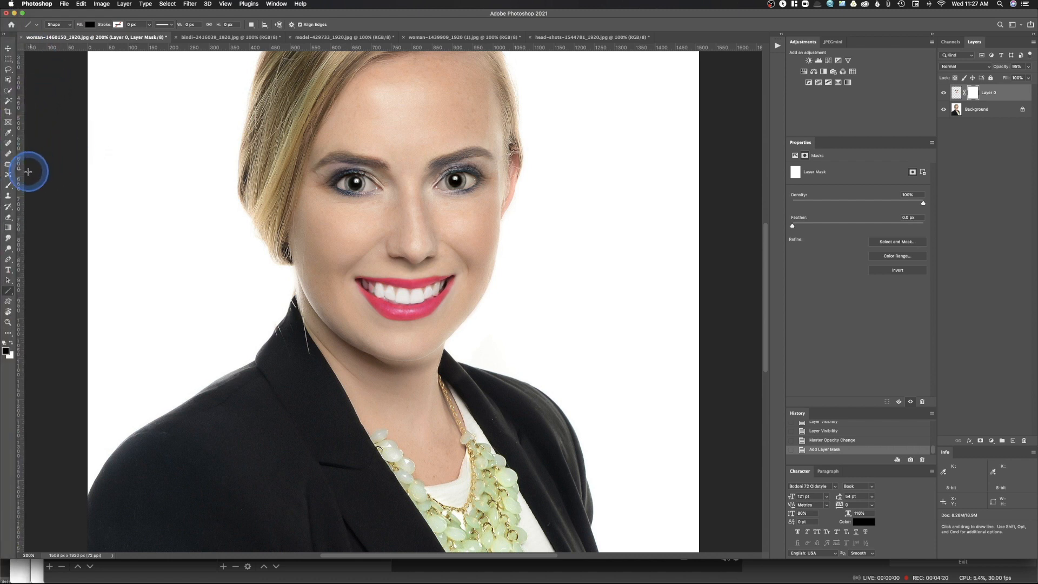
key("b")
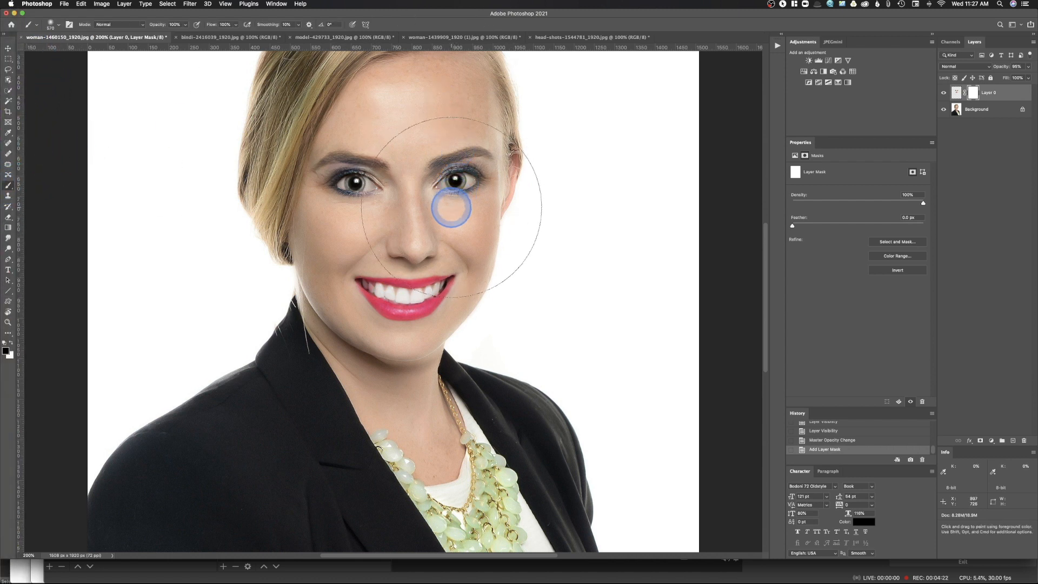
left_click_drag(451, 208, 255, 224)
left_click_drag(215, 12, 177, 22)
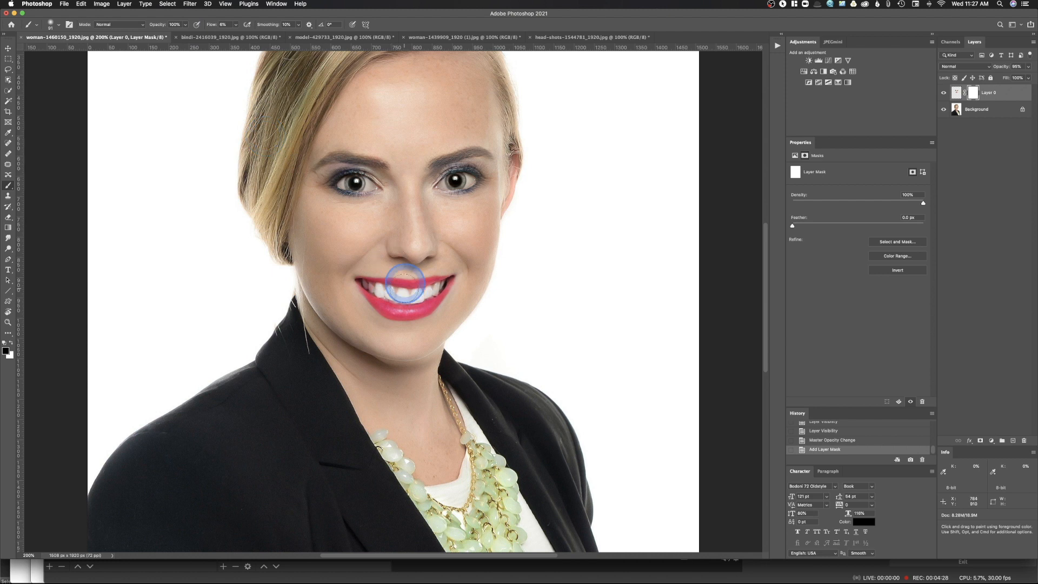
mouse_move(359, 303)
left_mouse_down()
mouse_move(340, 291)
mouse_move(388, 297)
mouse_move(412, 315)
mouse_move(442, 293)
mouse_move(433, 296)
mouse_move(431, 282)
mouse_move(344, 280)
mouse_move(377, 287)
mouse_move(383, 308)
mouse_move(405, 318)
mouse_move(455, 306)
mouse_move(411, 338)
mouse_move(456, 301)
mouse_move(427, 303)
left_mouse_up()
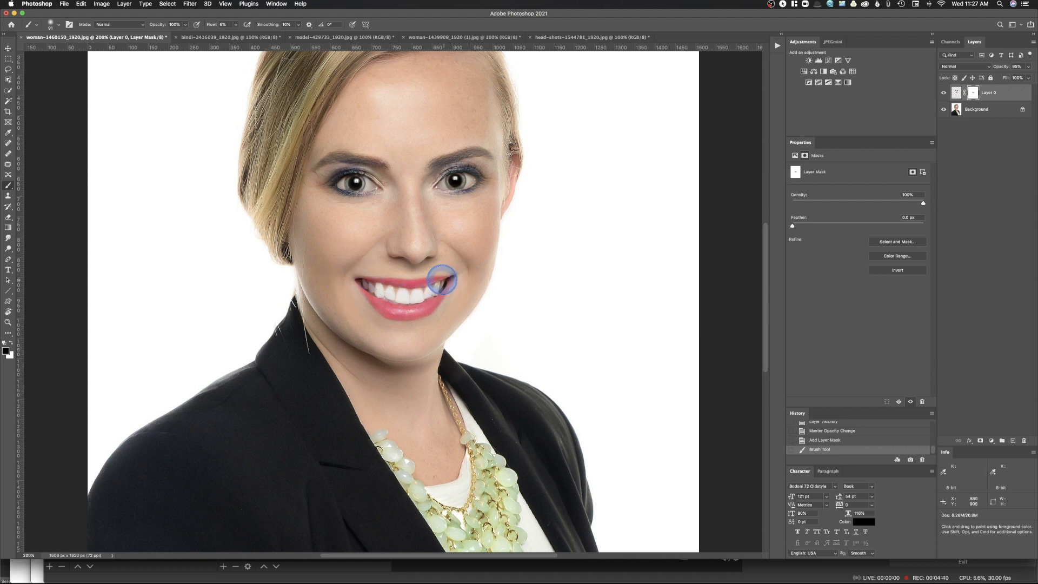
left_click_drag(494, 327, 625, 212)
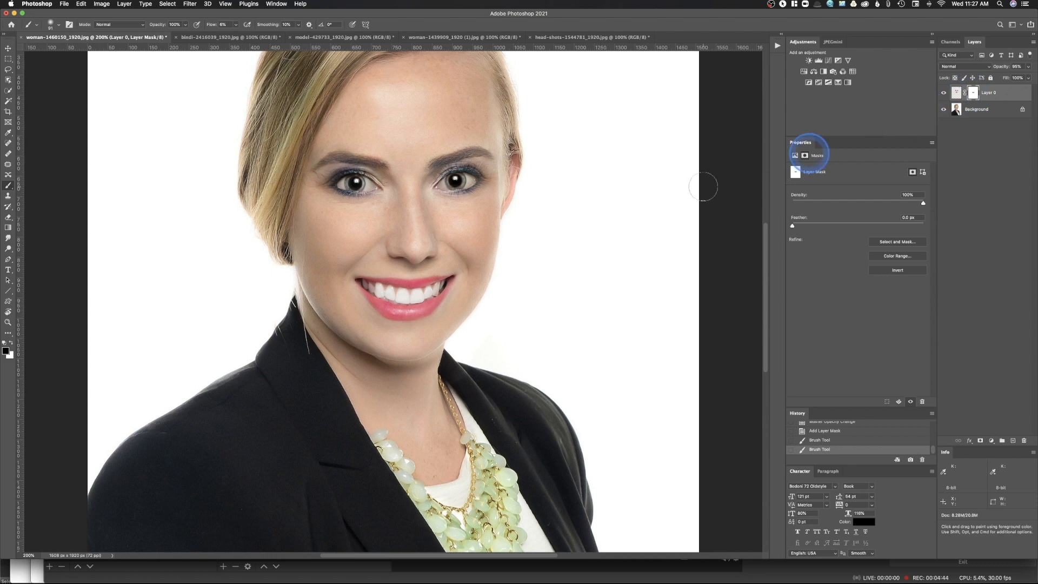
- Refine the makeup mask around the teeth and lip edges with a 14 px black brush, and return to 100% view
scroll(450, 302, "up", 5)
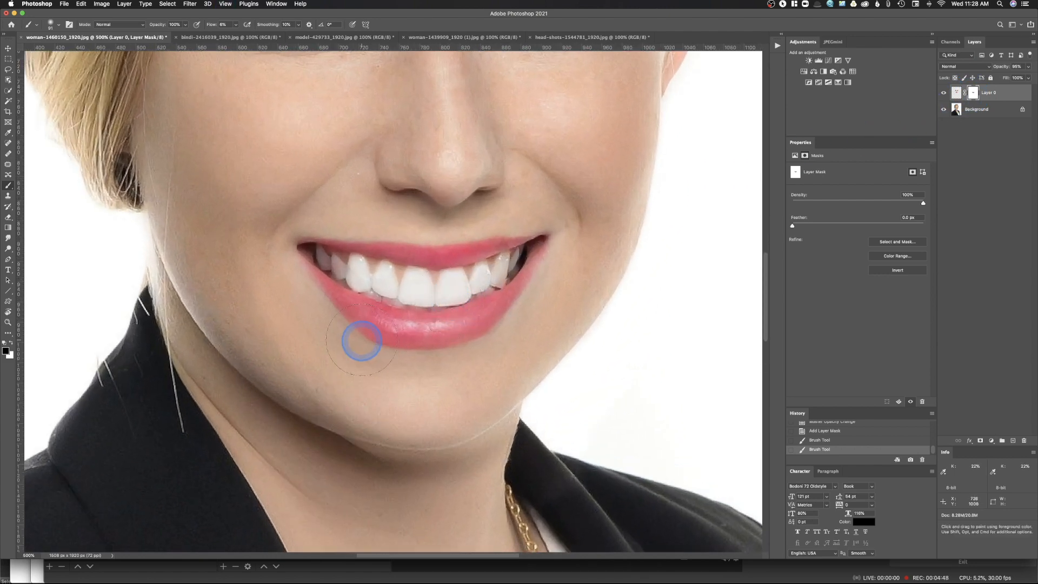
left_click_drag(372, 370, 278, 374)
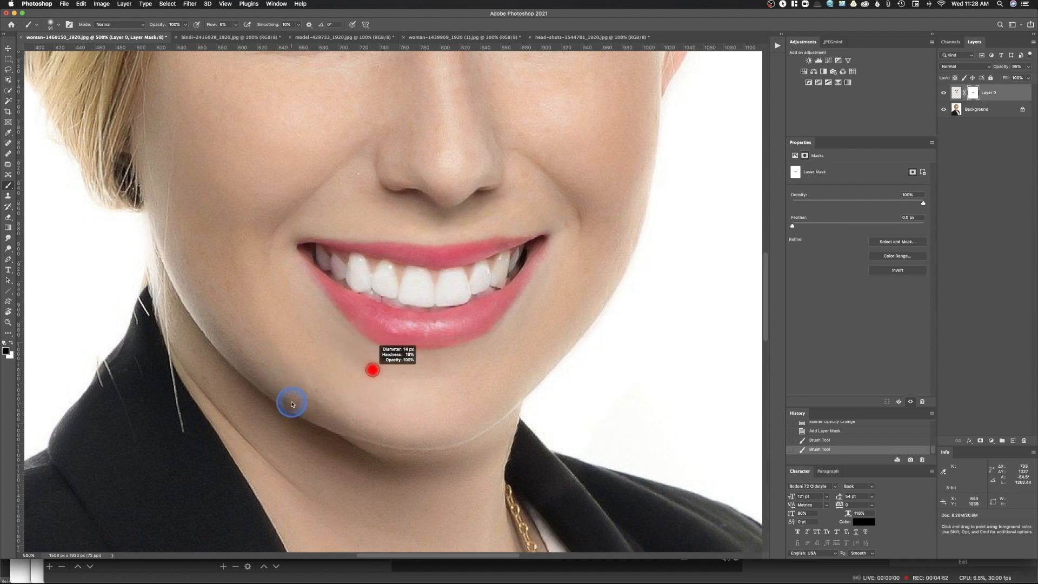
left_click_drag(292, 403, 292, 401)
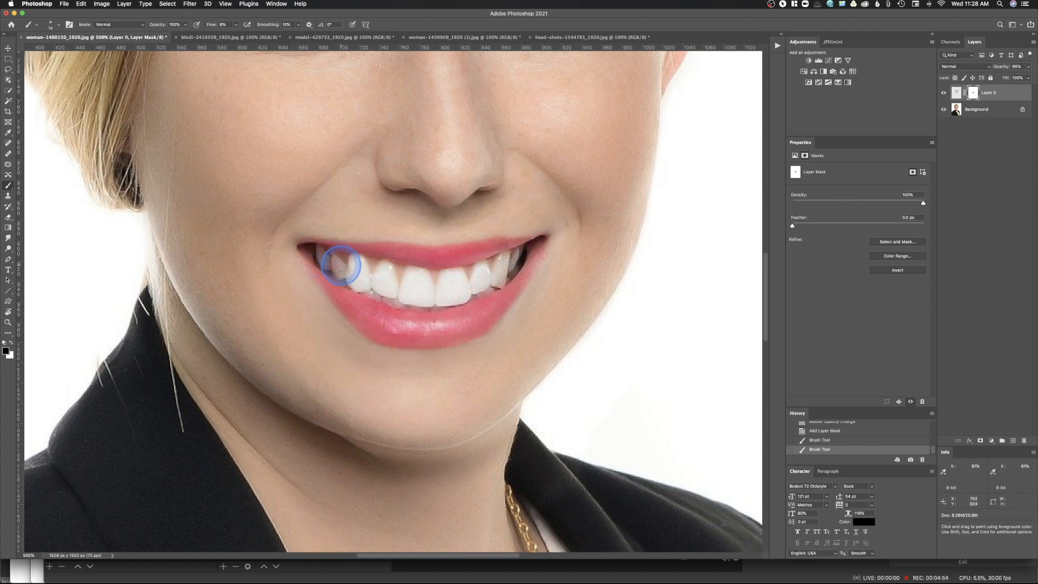
left_click_drag(339, 268, 332, 262)
left_click_drag(337, 269, 327, 257)
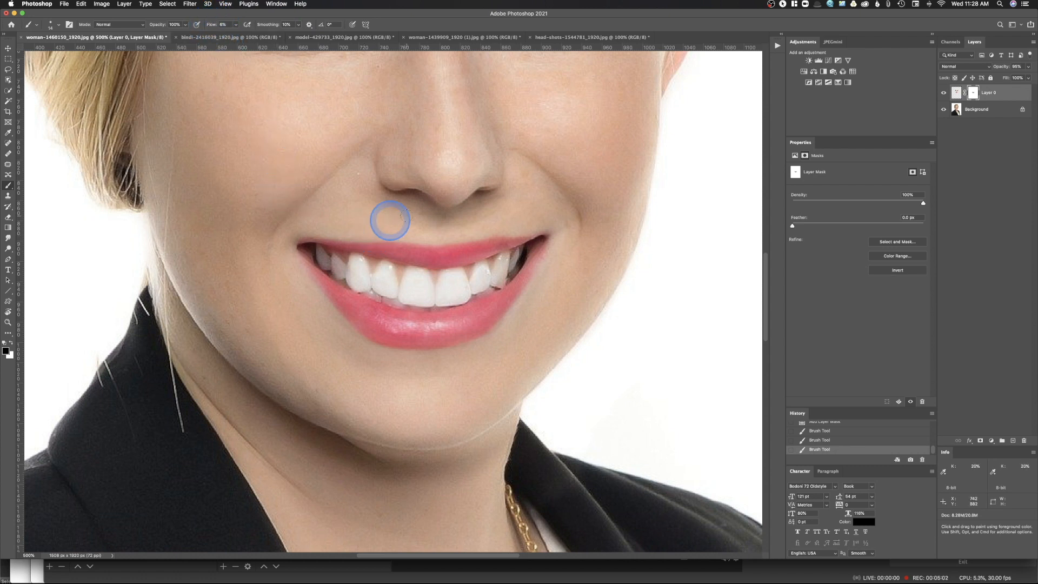
left_click_drag(499, 228, 509, 226)
mouse_move(318, 228)
left_mouse_down()
mouse_move(295, 234)
mouse_move(331, 225)
left_mouse_up()
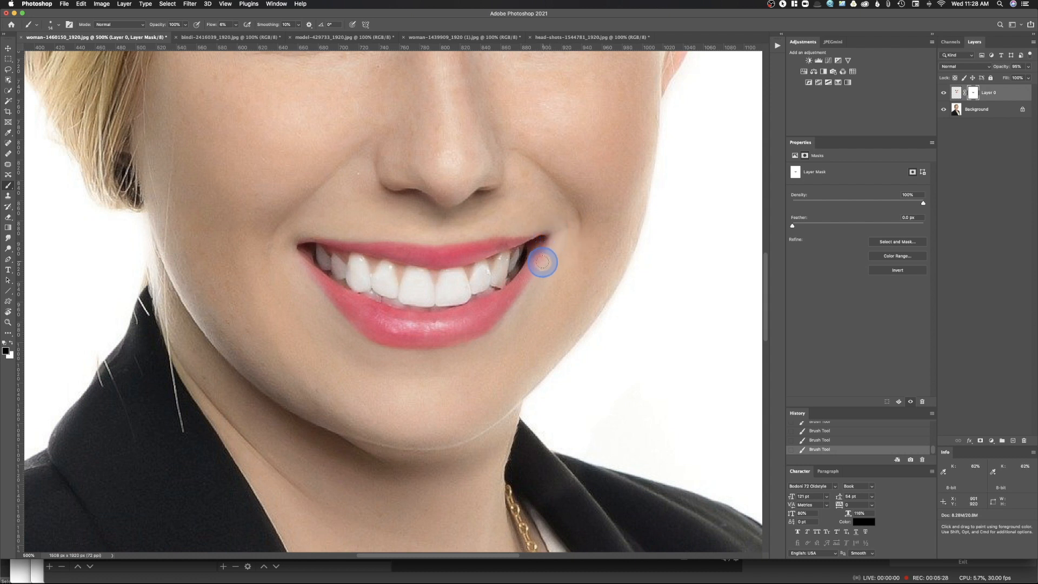
left_click(980, 96)
key("super+1")
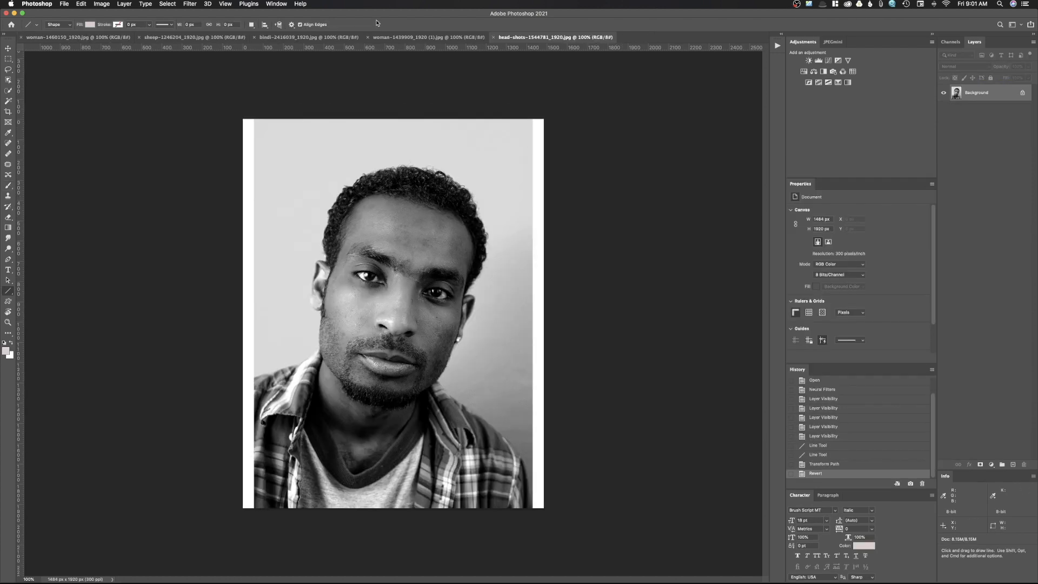
- Open Neural Filters on the black-and-white man's headshot and enable Smart Portrait
left_click(188, 4)
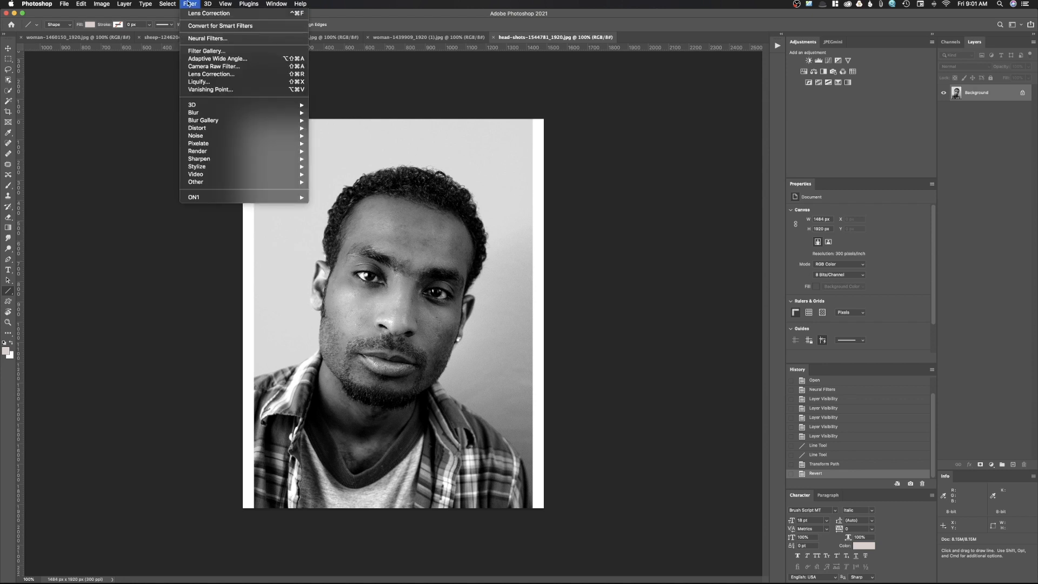
left_click(208, 38)
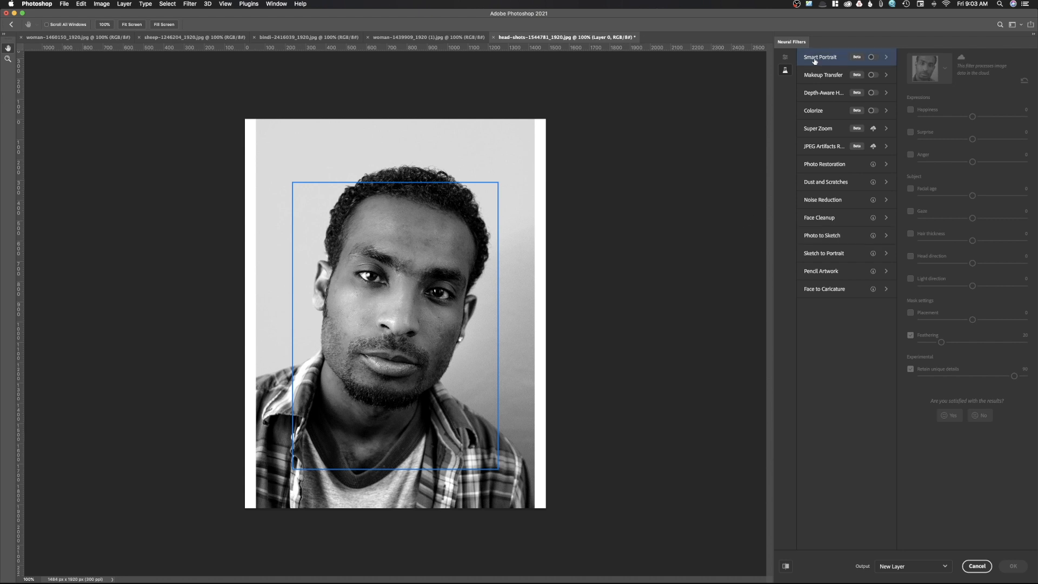
left_click(875, 57)
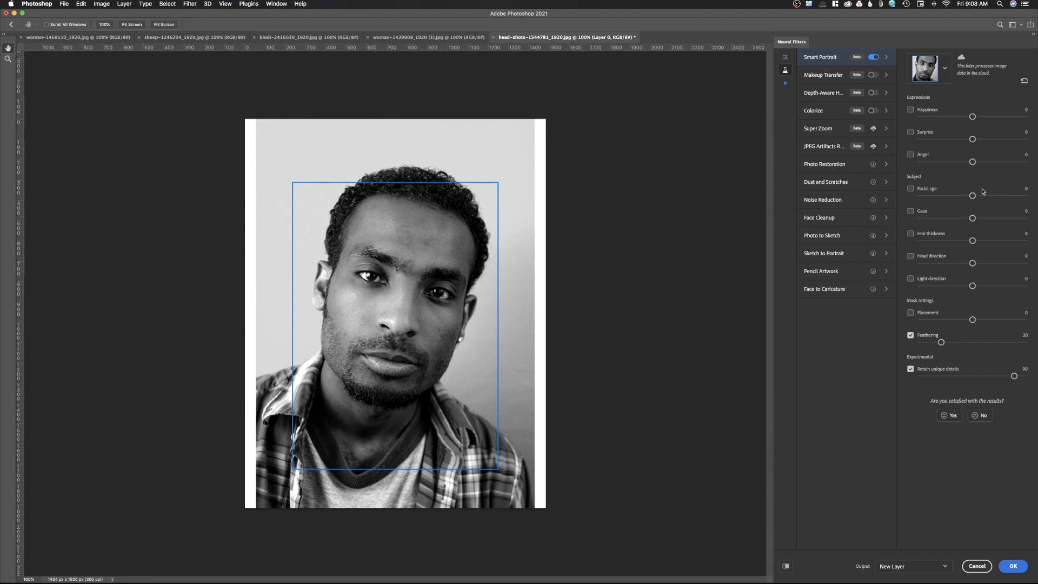
- Set Smart Portrait's Hair thickness to 24 and Surprise to 21 on the man's headshot
left_click(991, 241)
left_click_drag(991, 243, 998, 241)
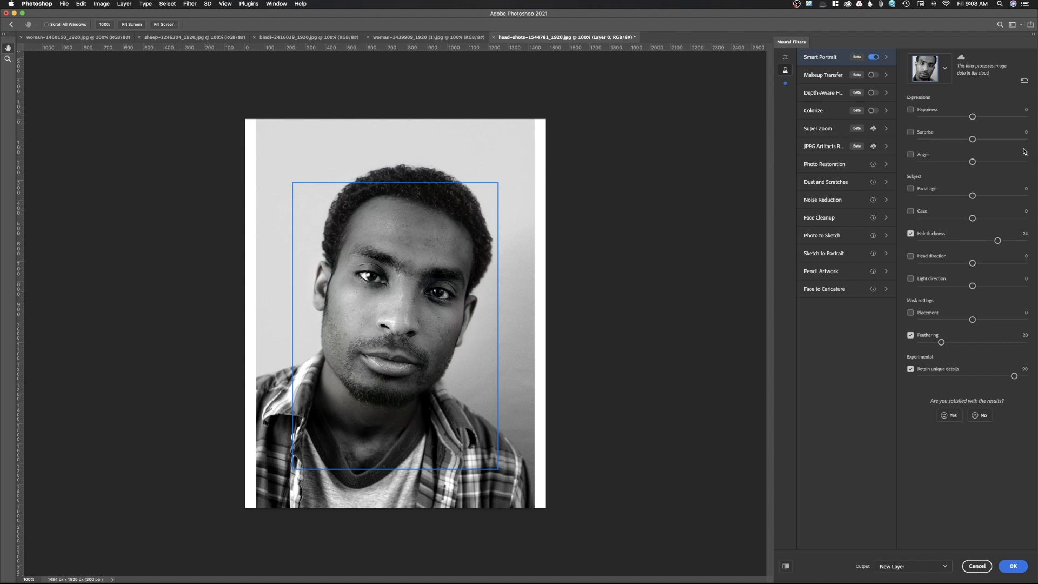
left_click(995, 139)
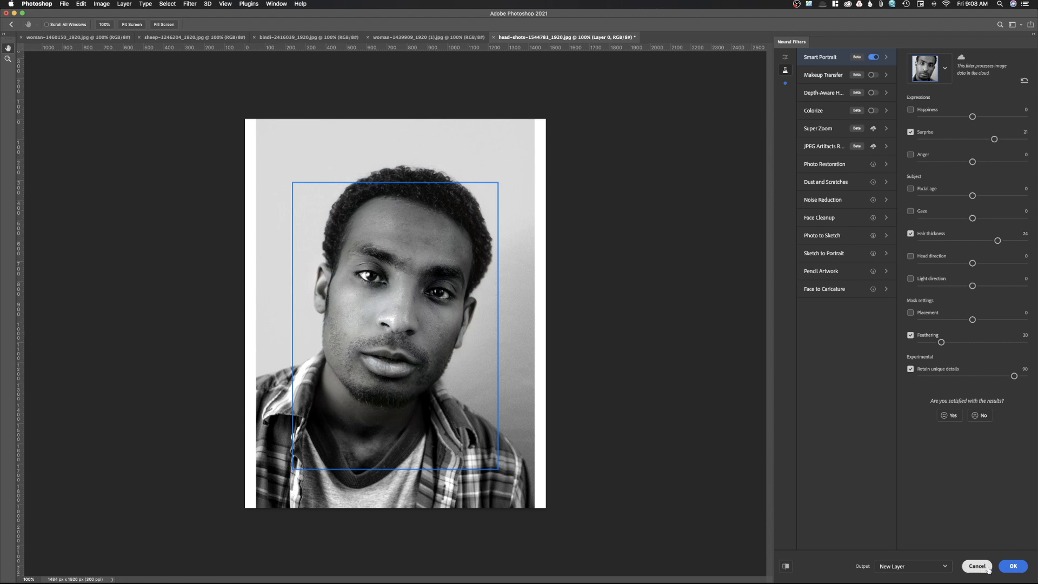
- Apply the Smart Portrait changes as a new layer and compare the headshot with and without that layer
left_click(1012, 566)
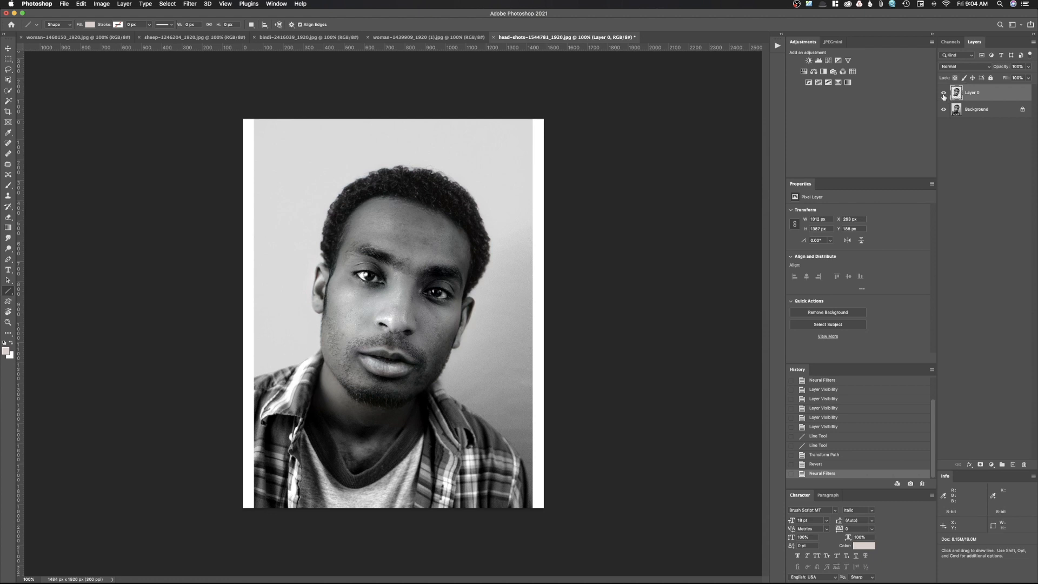
left_click(943, 95)
left_click(943, 95)
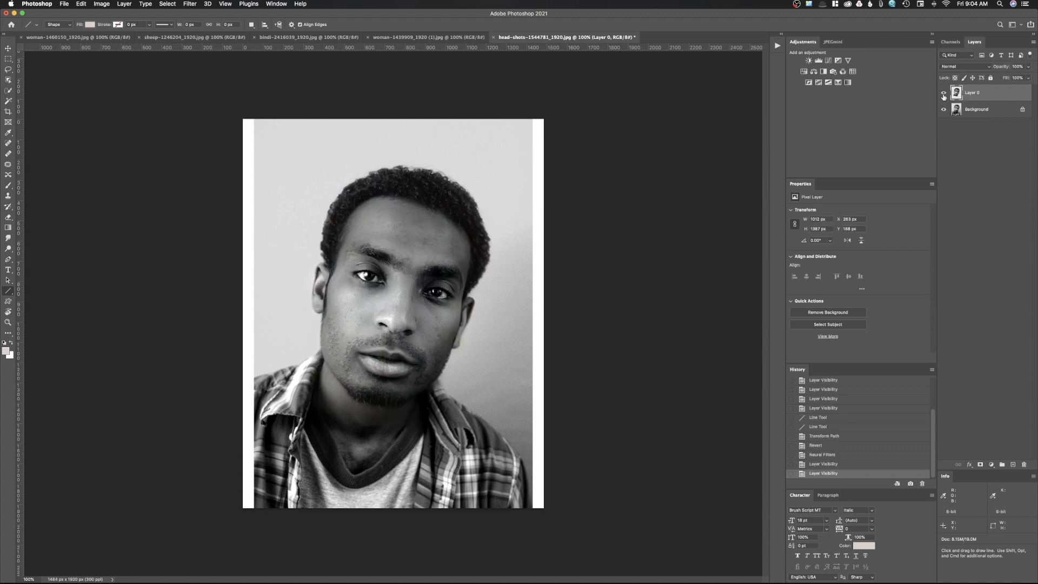
- Compare the headshot with and without Layer 0, and draw a nearly horizontal line about 1035 px long above the man's head
left_click(944, 95)
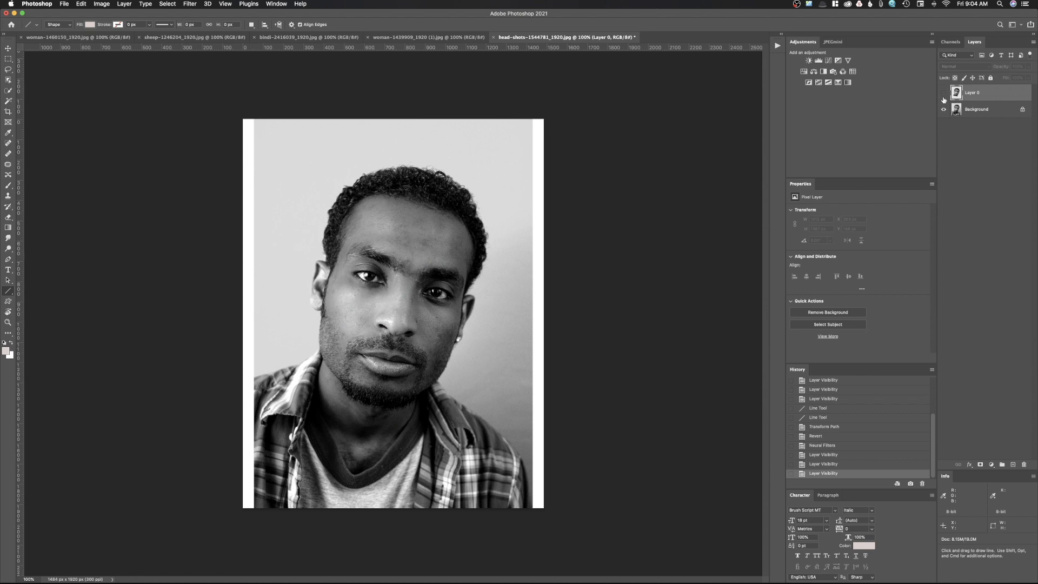
left_click(944, 94)
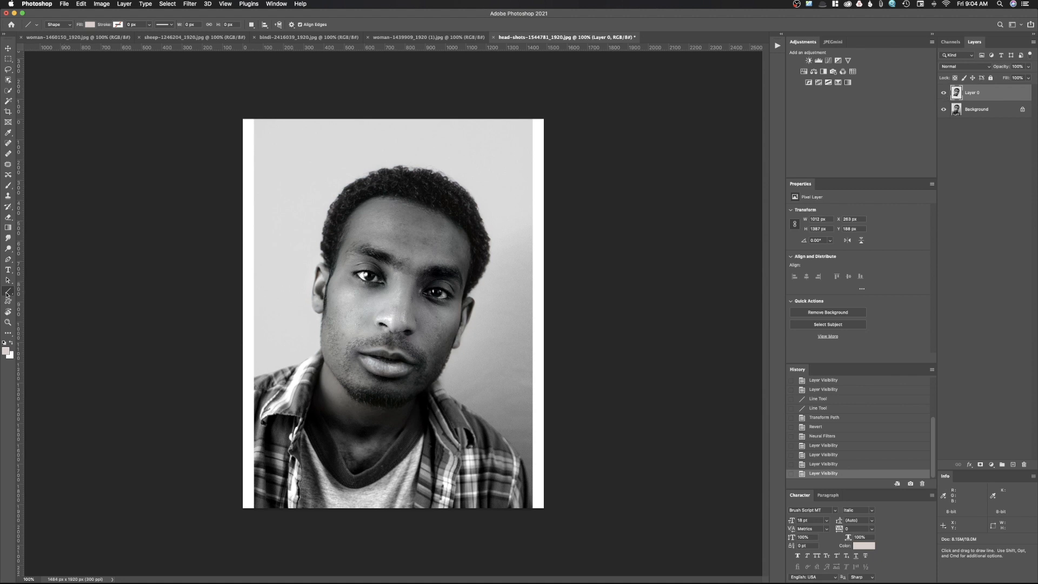
left_click_drag(284, 146, 493, 148)
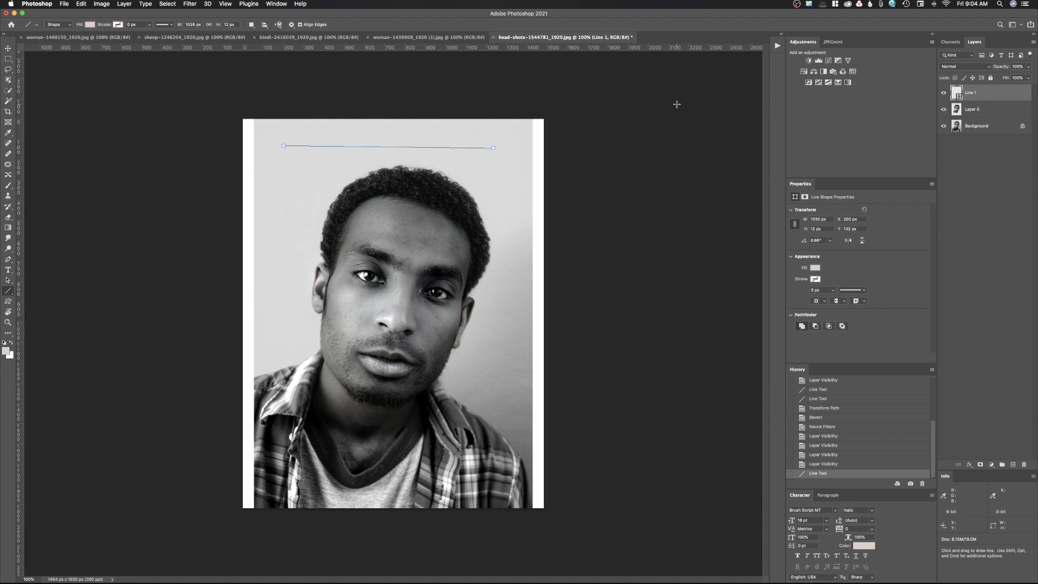
- Switch to the Photography workspace and view the extra tools grouped with the Line tool
left_click(1013, 25)
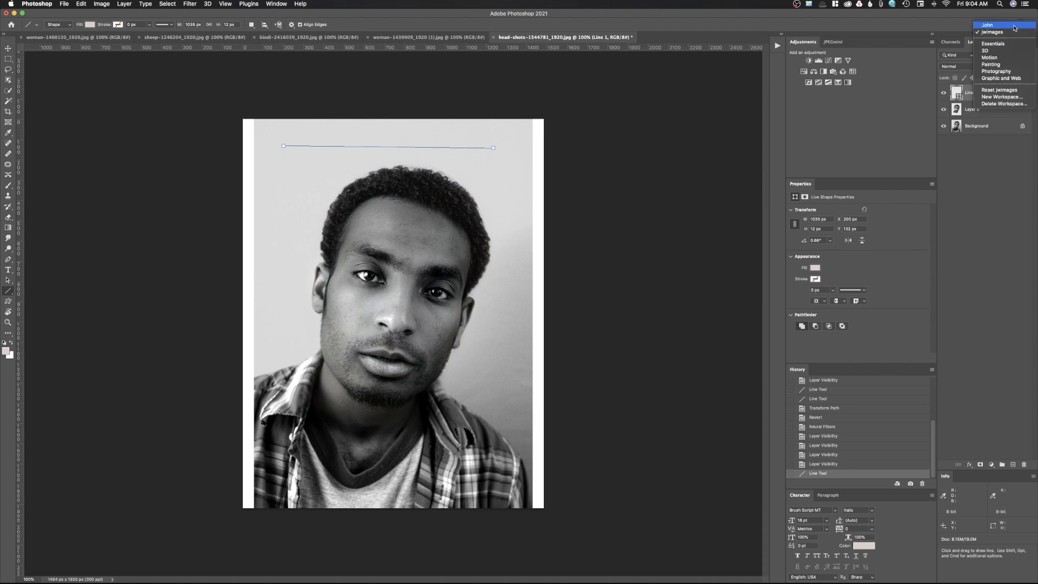
left_click(996, 71)
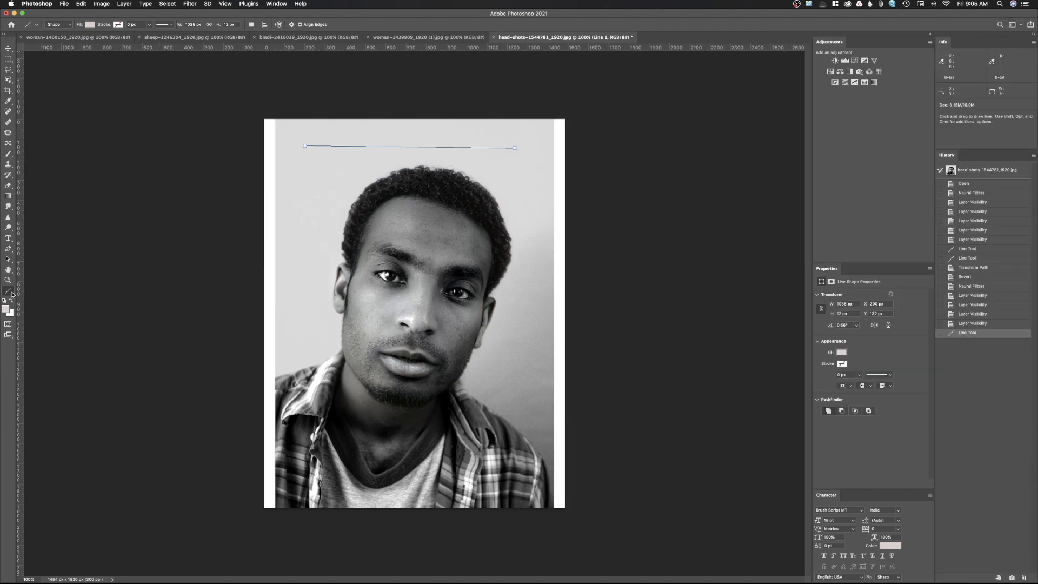
left_click(12, 294)
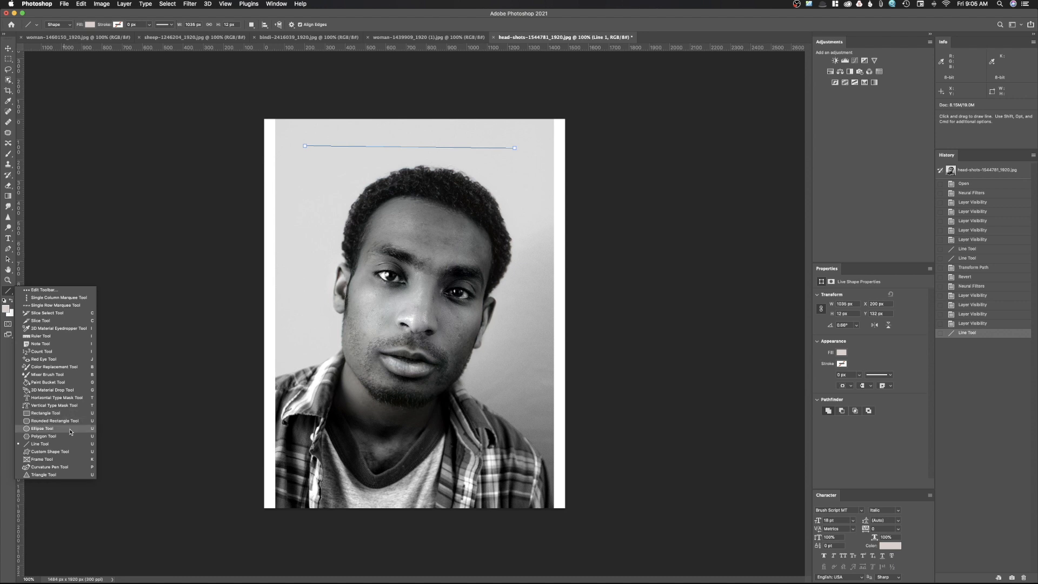
left_click(8, 291)
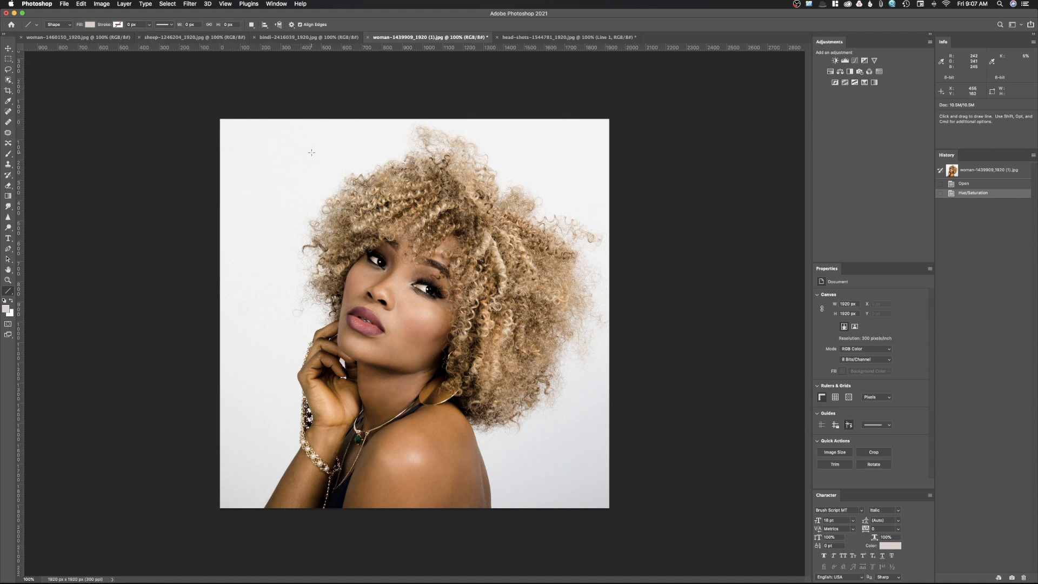
- Select the curly-haired woman with Select Subject and open the selection in Select and Mask
left_click(8, 80)
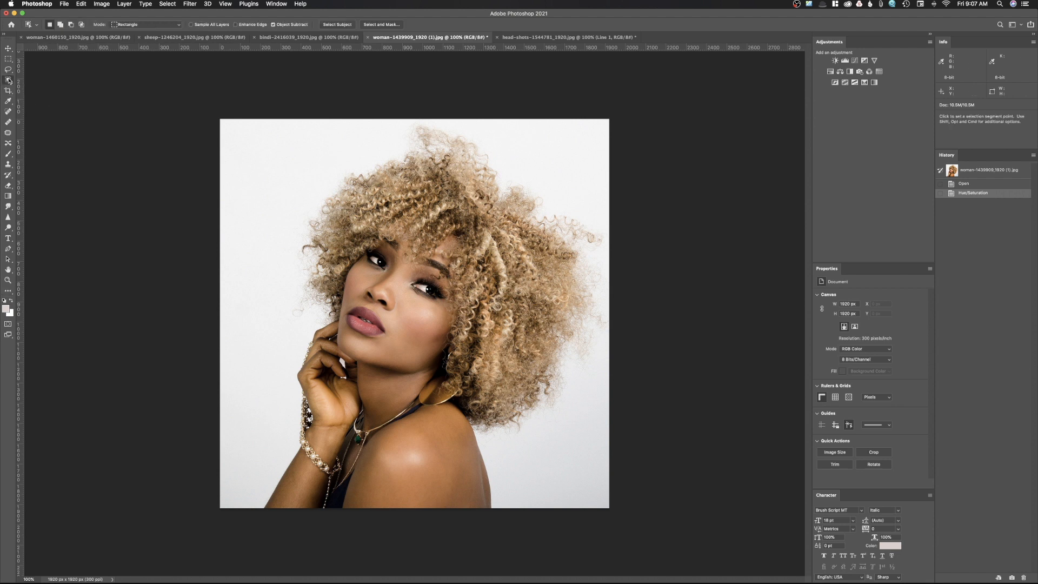
left_click(334, 25)
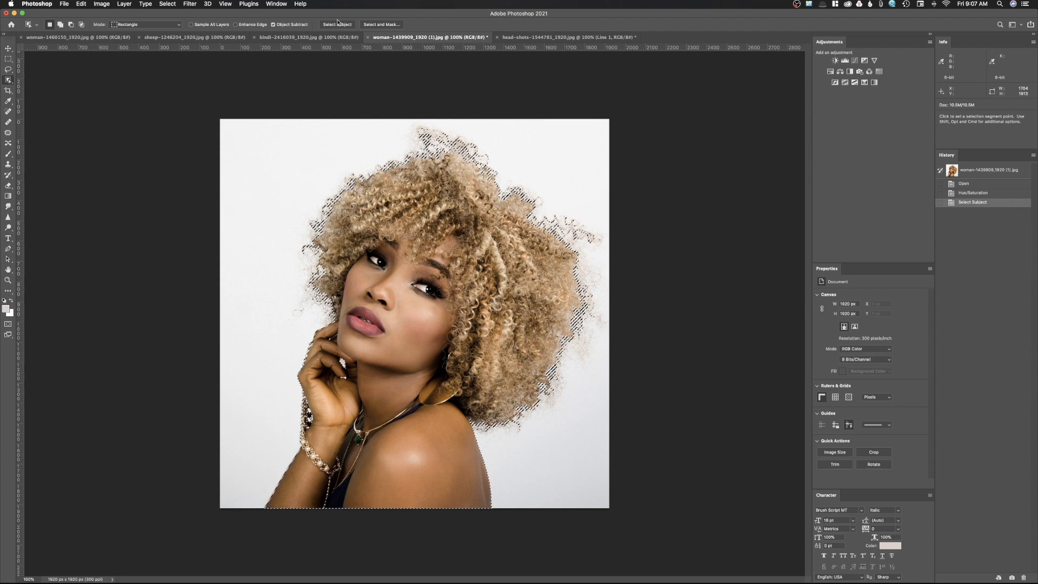
left_click(377, 23)
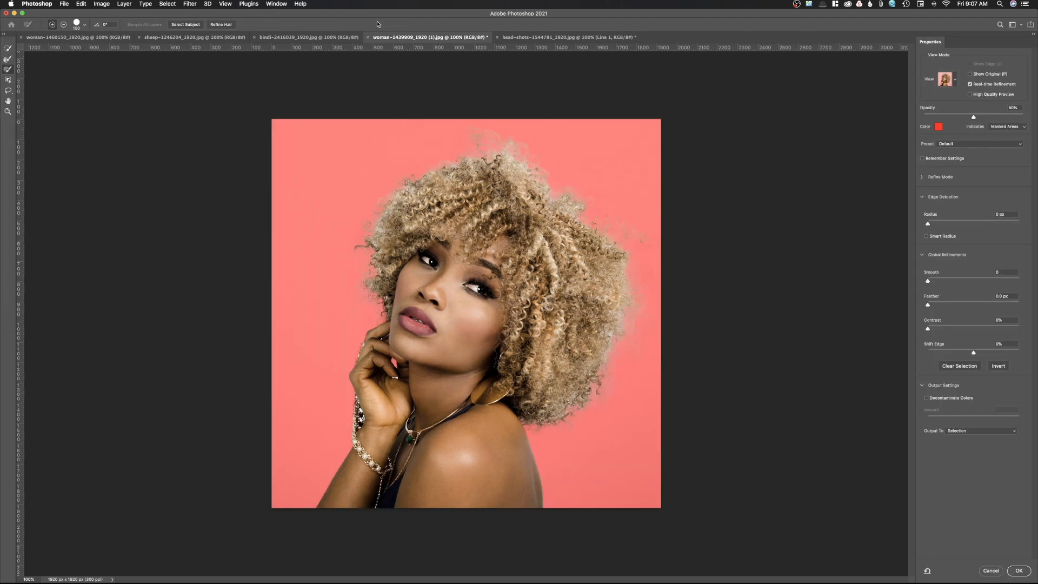
- Apply Refine Hair to the woman's selection and output the result to New Layer with Layer Mask
left_click(9, 59)
left_click(9, 60)
left_click(228, 26)
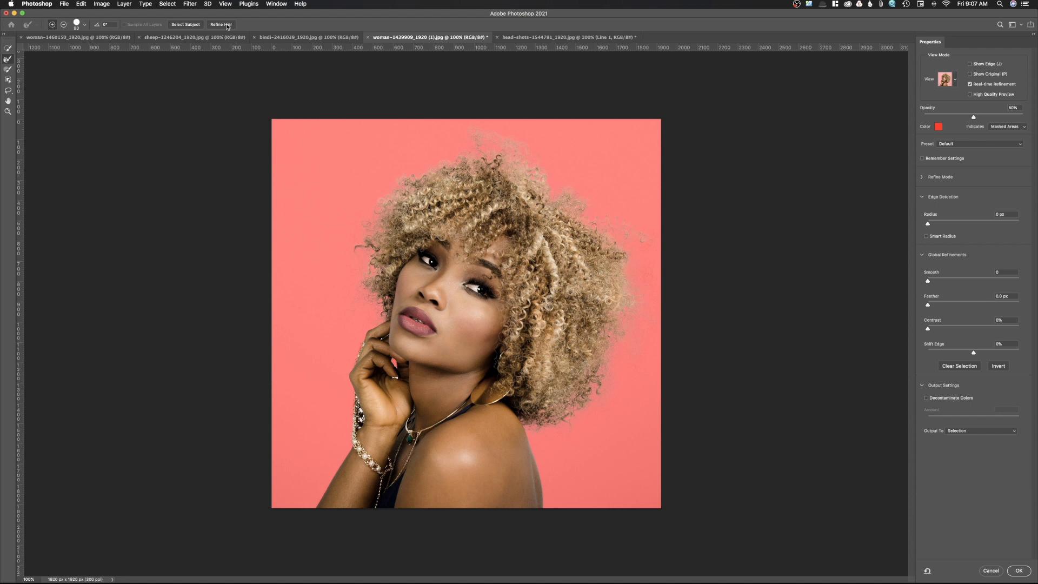
left_click(983, 433)
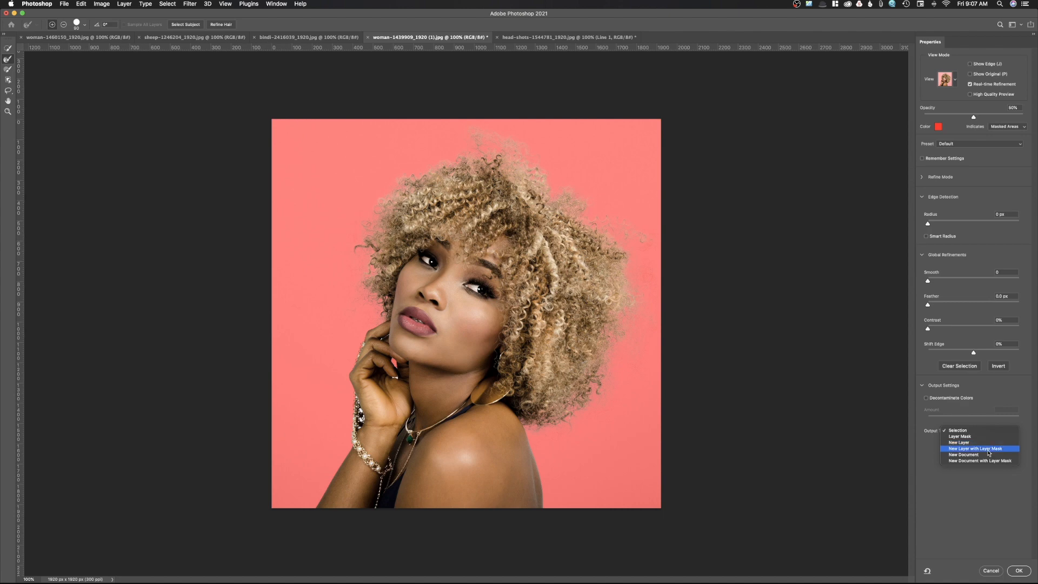
left_click(987, 449)
left_click(1019, 570)
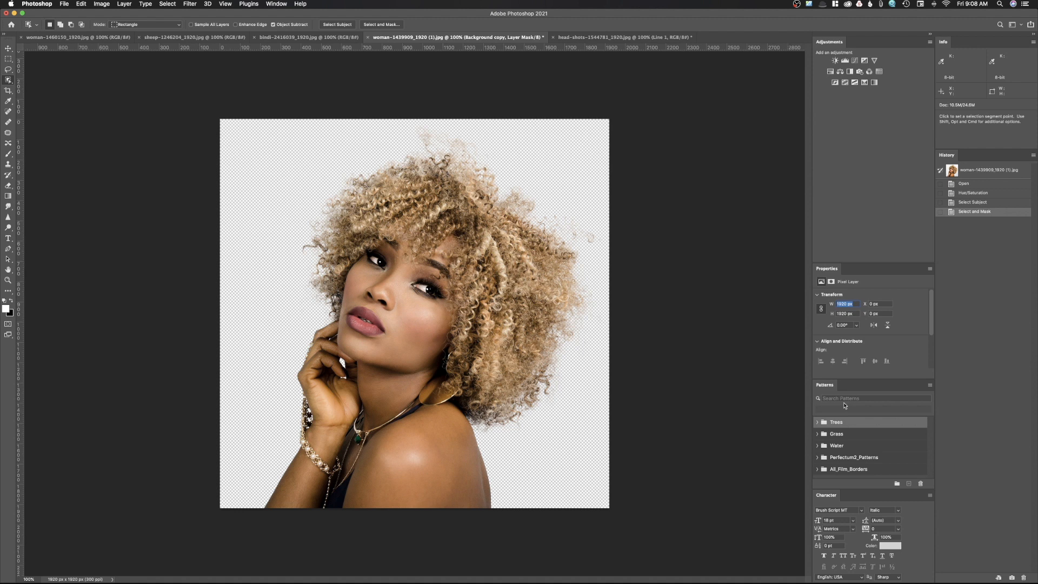
- Fill the cut-out woman with the blue Water-Pool pattern from the Water pattern group
left_click(818, 446)
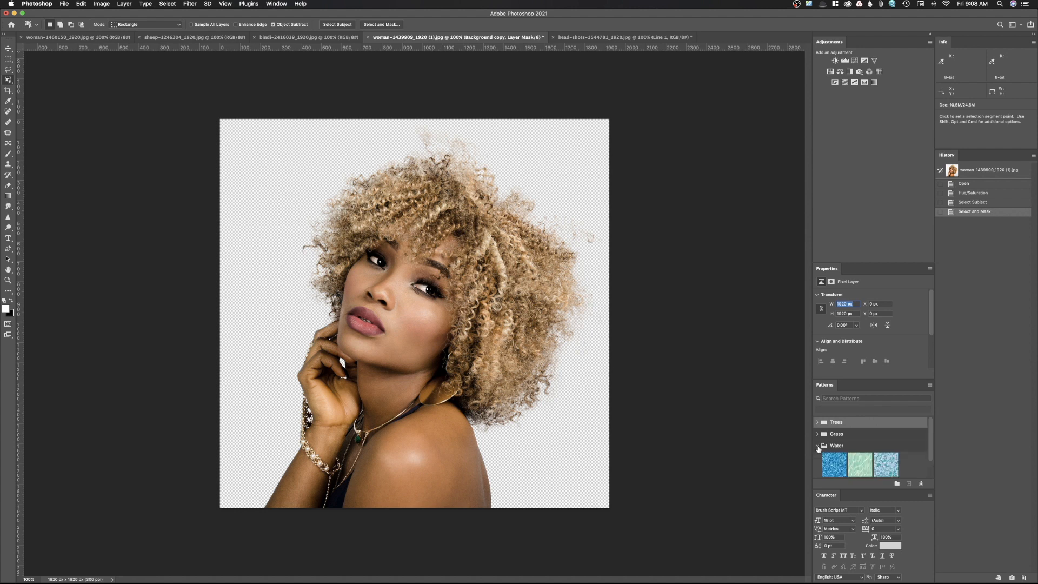
scroll(837, 465, "down", 1)
left_click(837, 452)
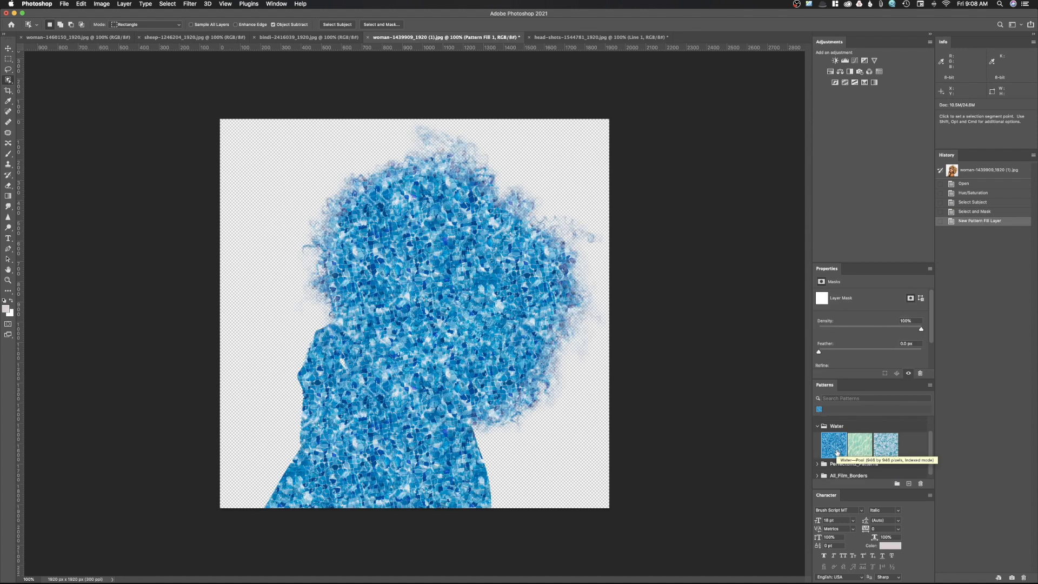
- Collapse the Water group and search the patterns for "water"
left_click(818, 426)
left_click(840, 397)
type("water")
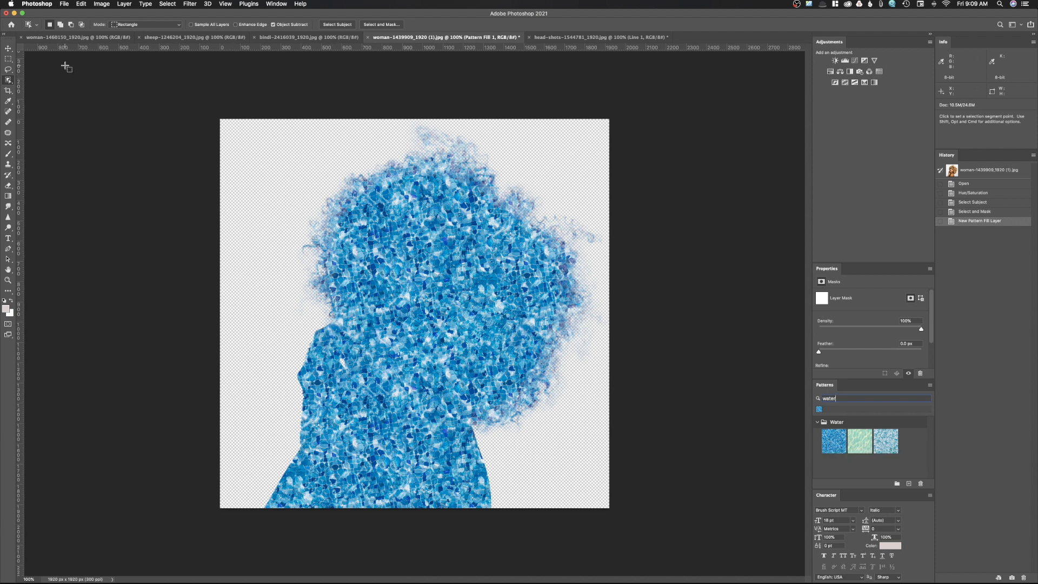
- View the Brush tool's preset list and its search option, leaving the brush settings as they are
left_click(8, 154)
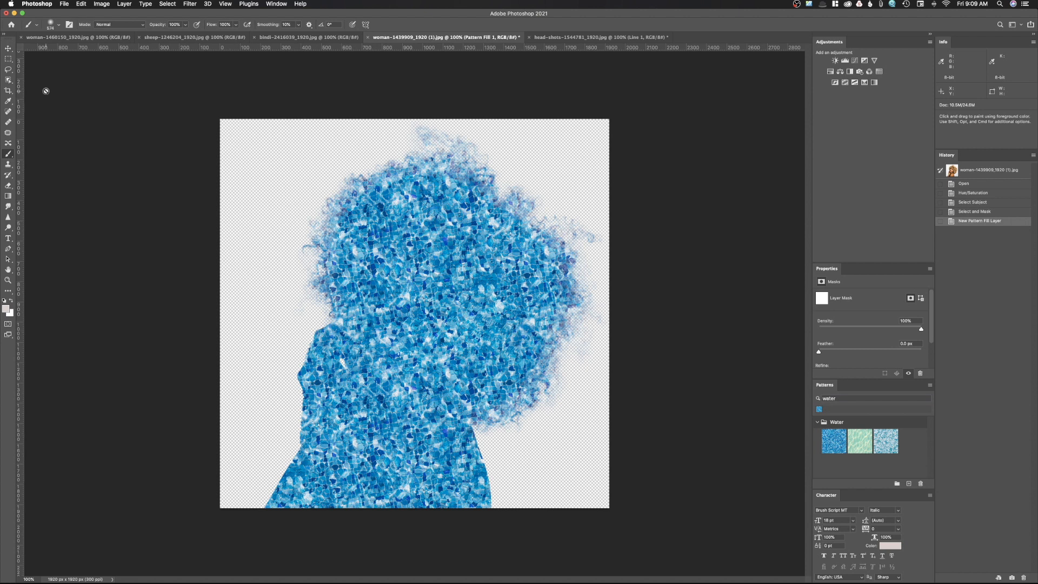
left_click(58, 26)
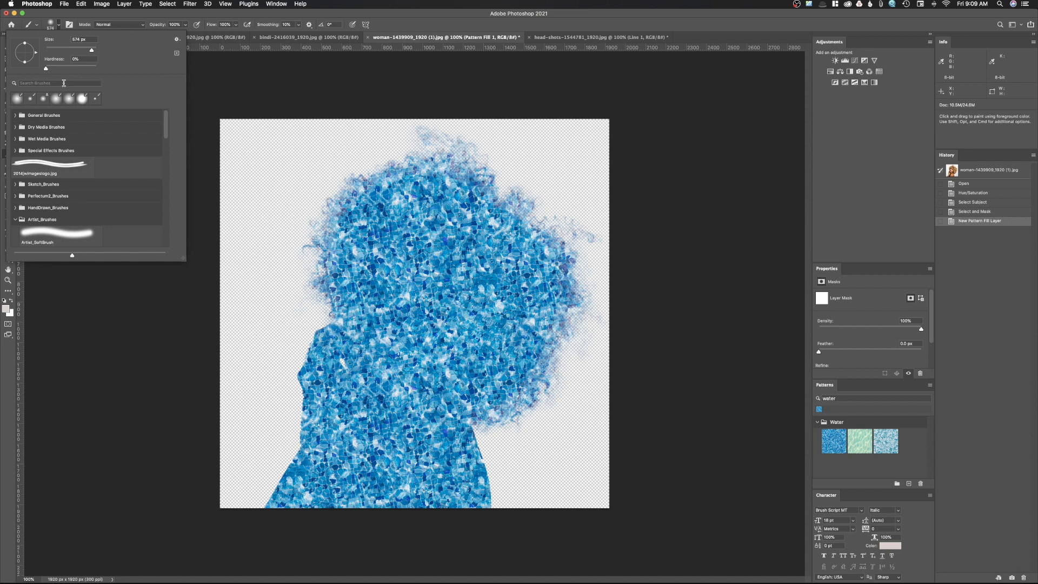
key("Escape")
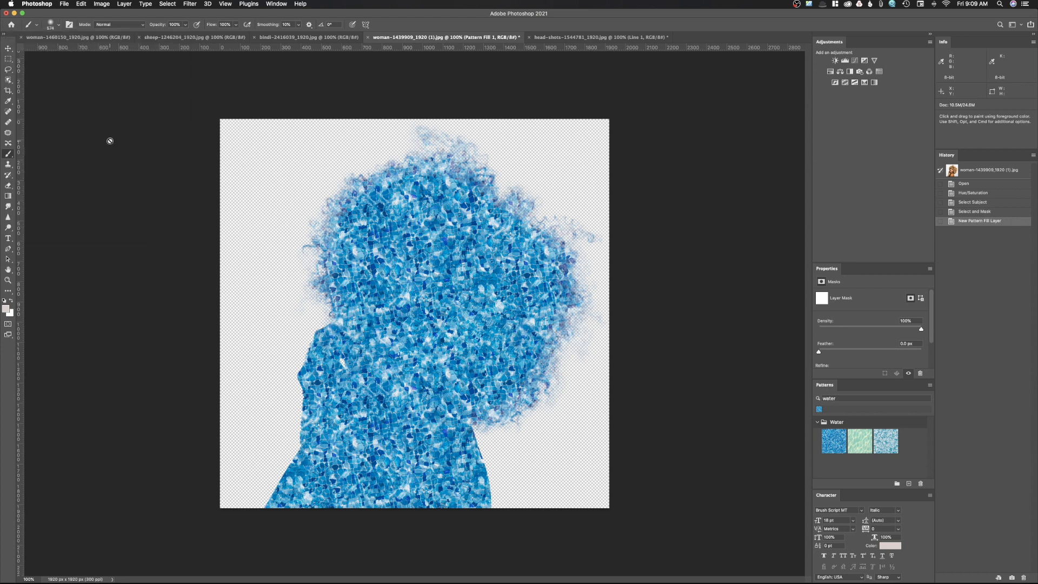
- Browse the Hands-on Tutorials in the Discover window and close it
left_click(300, 3)
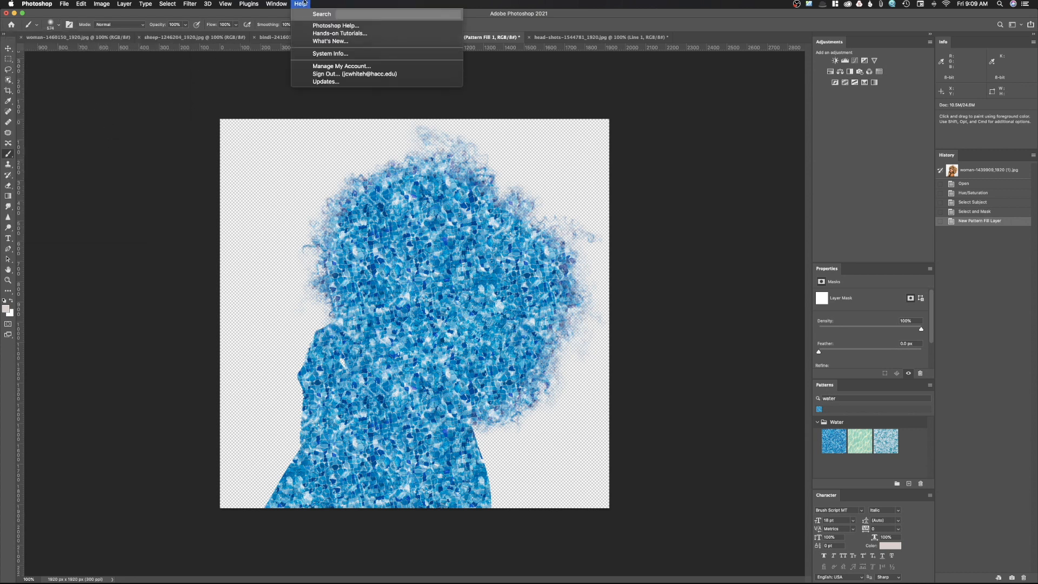
left_click(369, 15)
left_click(284, 4)
mouse_move(294, 5)
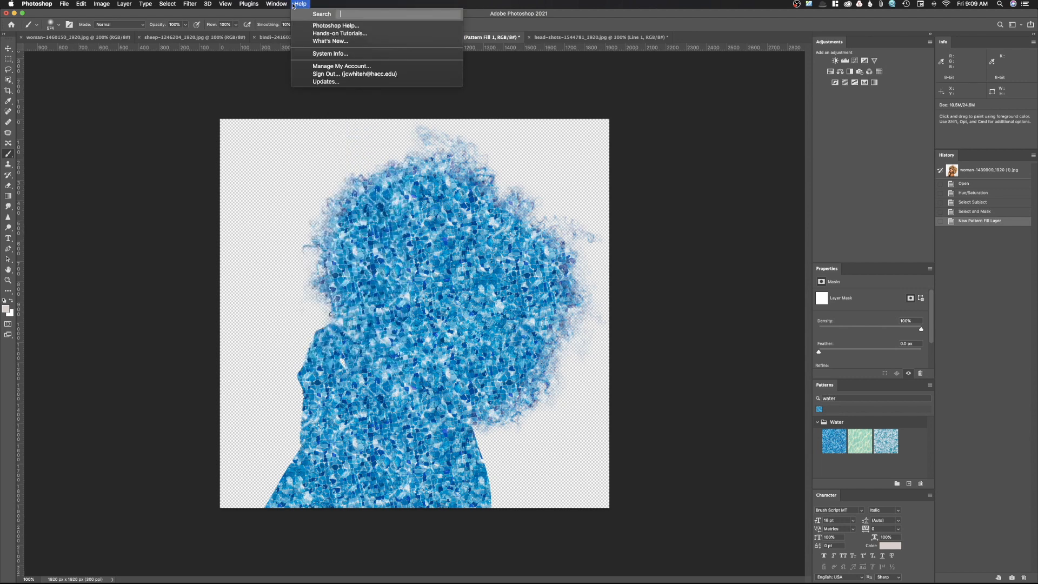
left_click(347, 33)
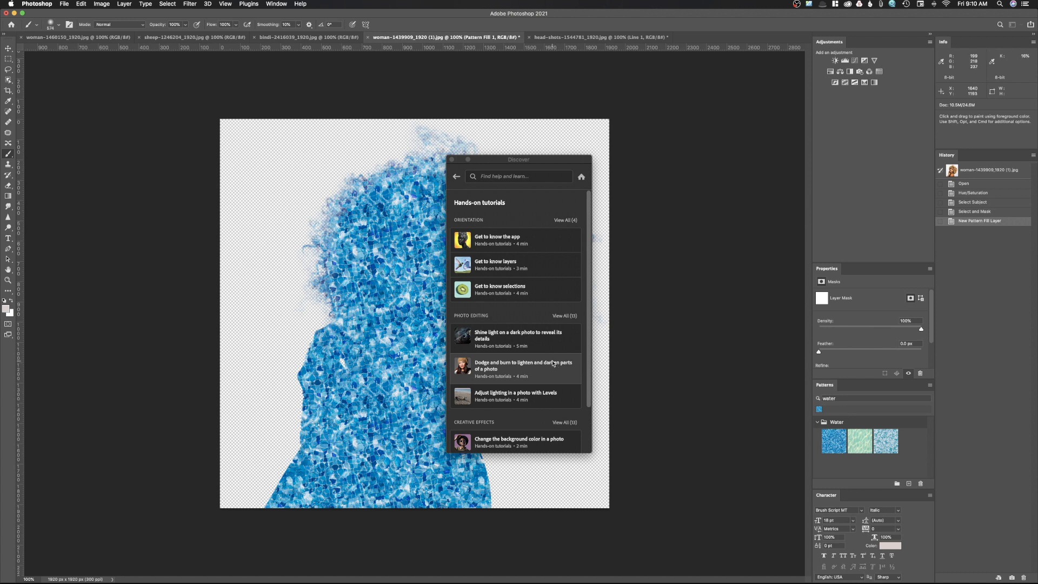
left_click(452, 159)
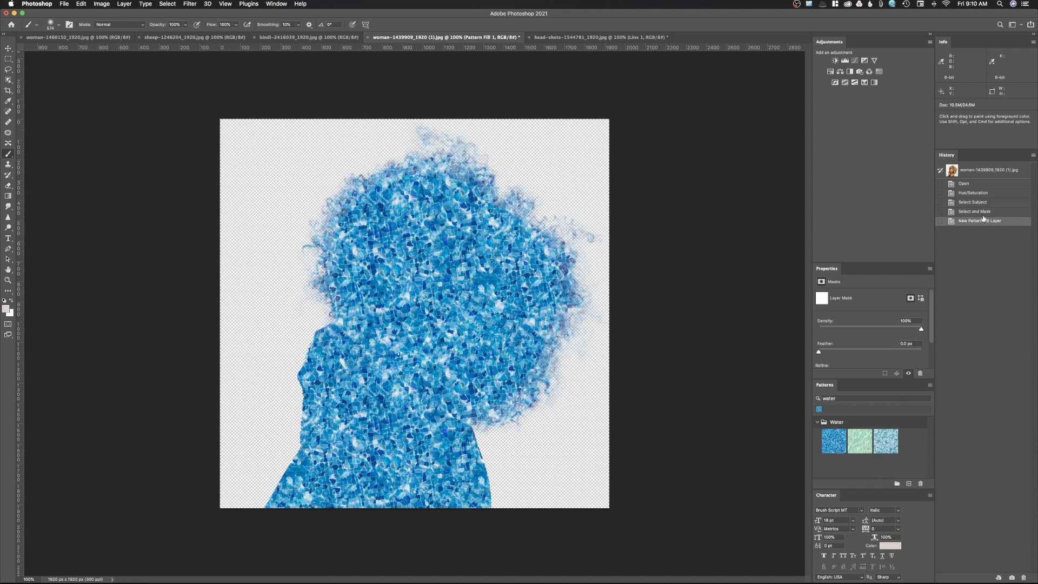
- Switch to the jwimages workspace
left_click(1014, 24)
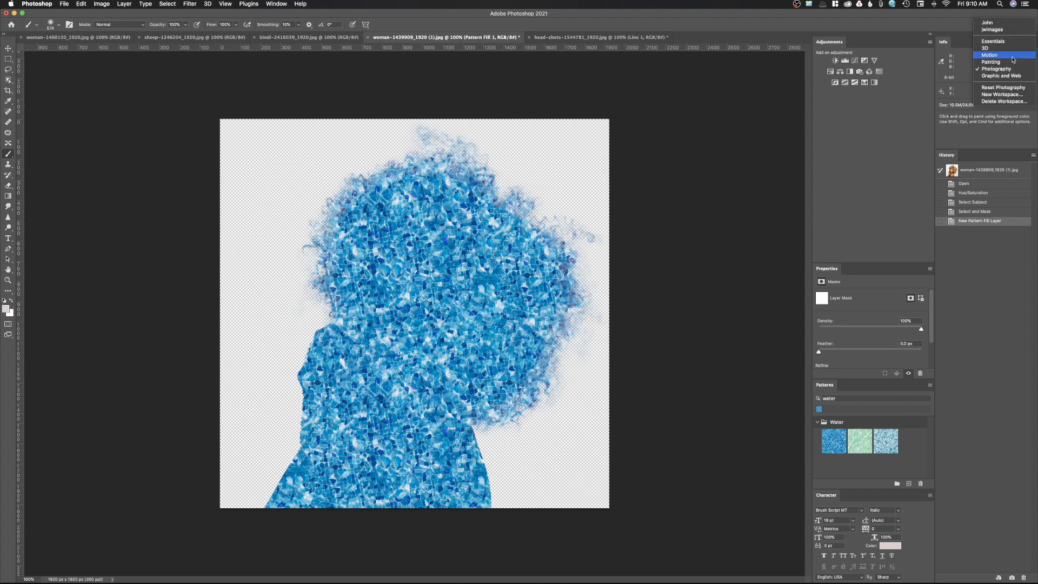
left_click(1006, 31)
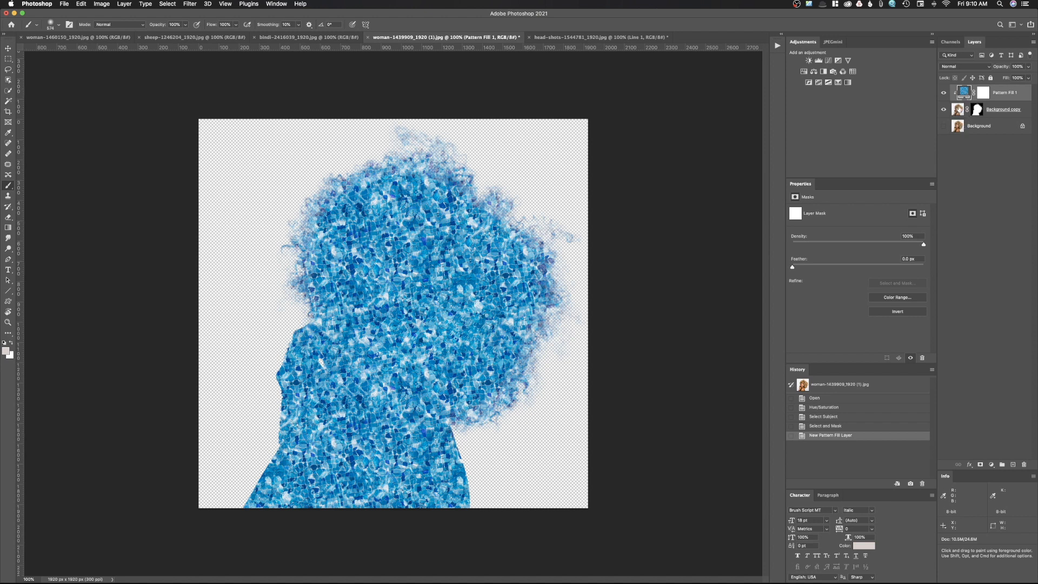
- Flatten the patterned image and convert its Background layer to a smart object
left_click(125, 4)
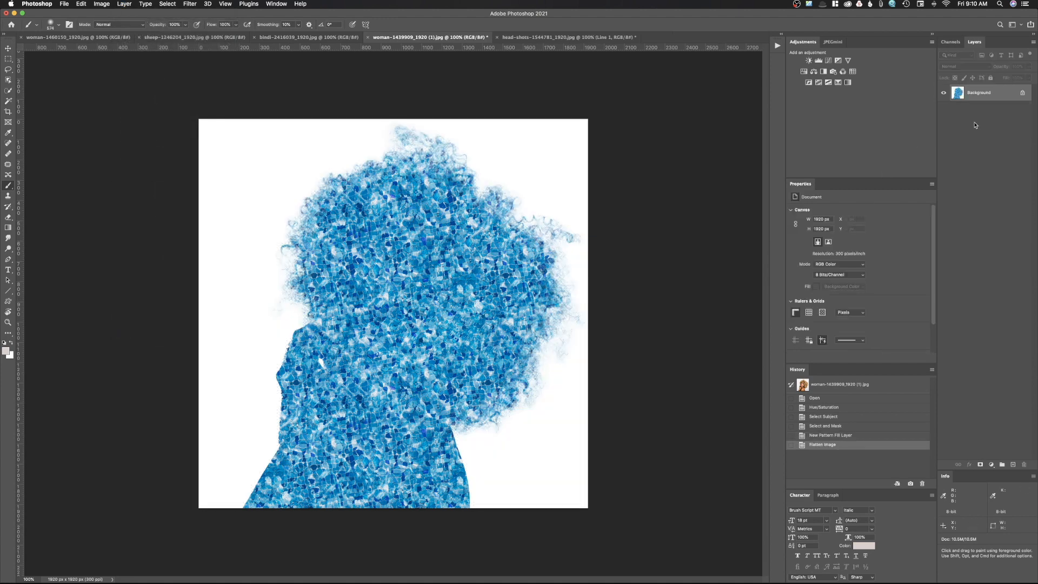
right_click(1015, 87)
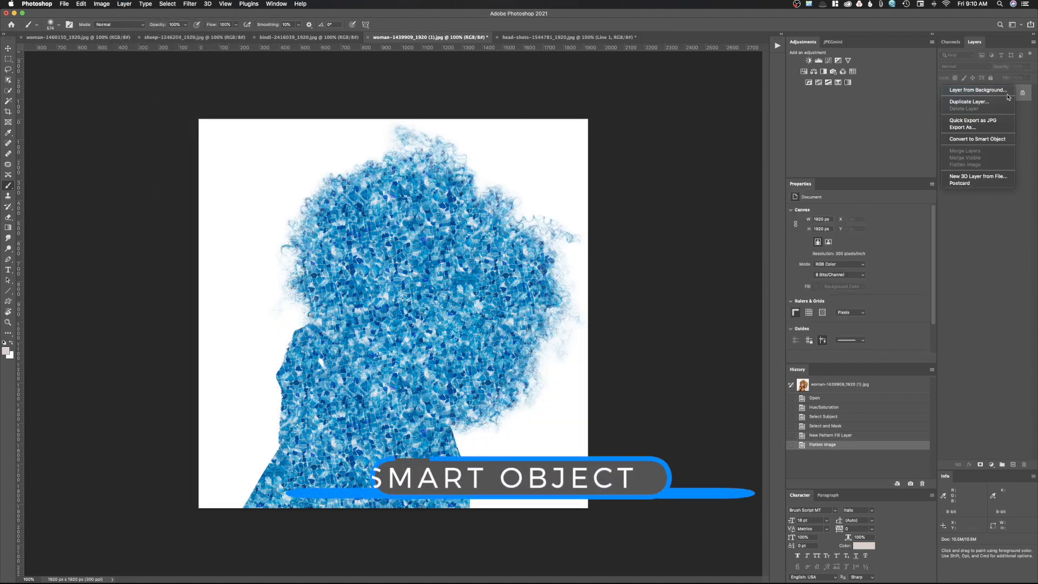
left_click(1000, 141)
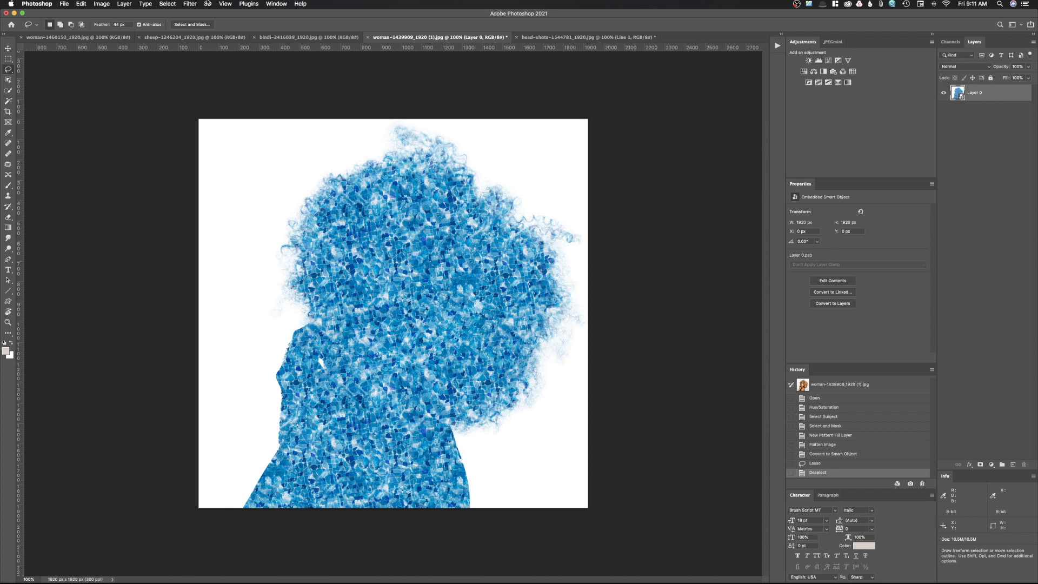
- Apply the Pinch distortion to the smart object as a smart filter
left_click(195, 4)
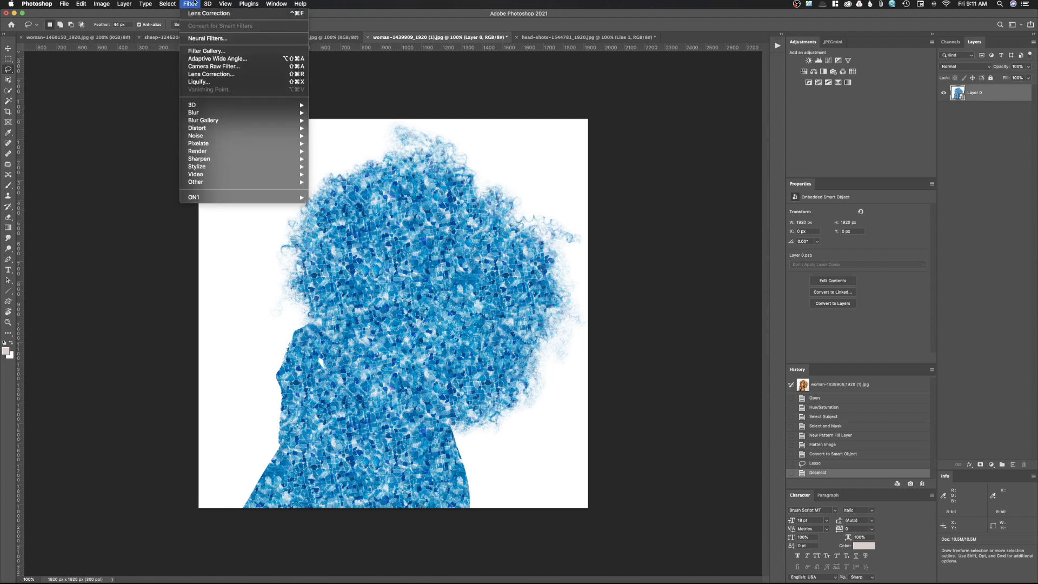
mouse_move(209, 132)
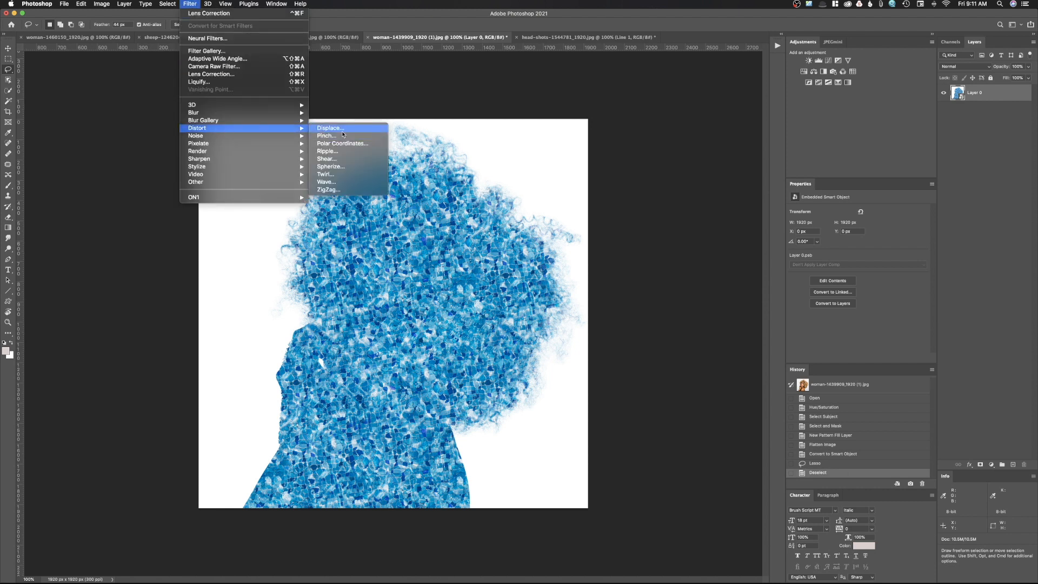
left_click(325, 136)
left_click(594, 169)
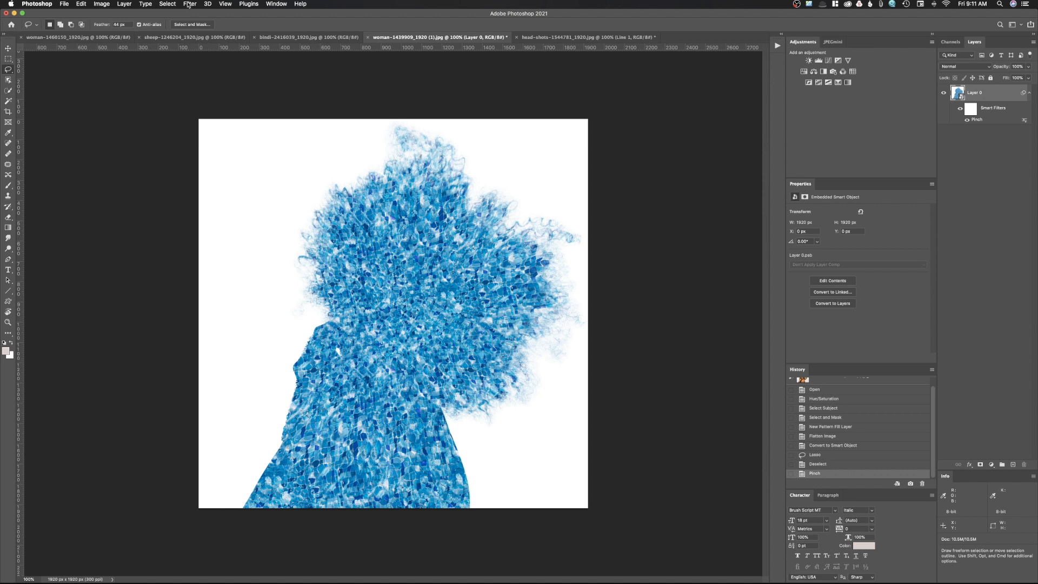
- Free-transform the smart object by pulling its upper-right corner inward along the top edge, and commit the distortion
left_click(80, 4)
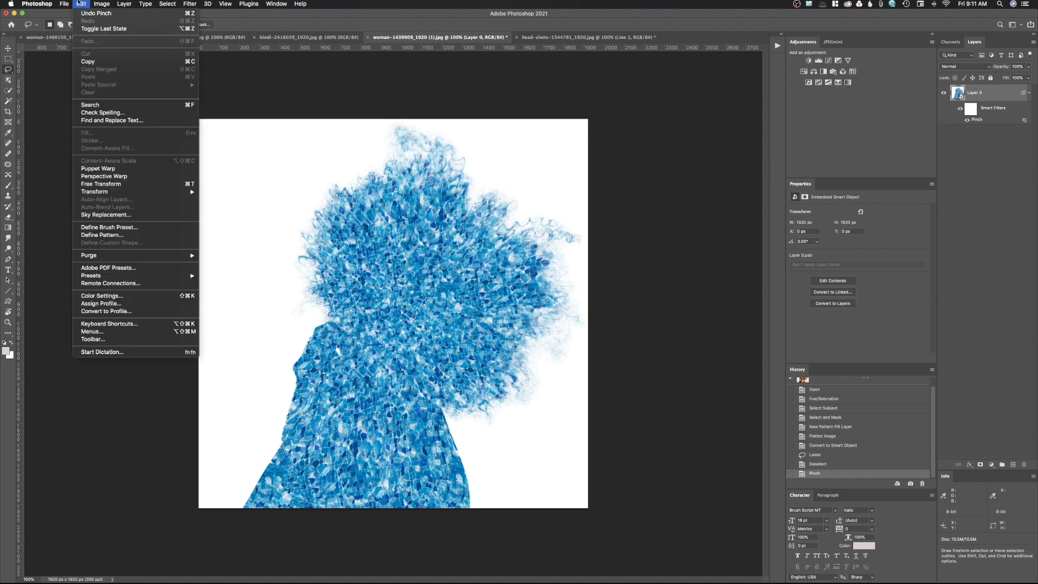
mouse_move(145, 193)
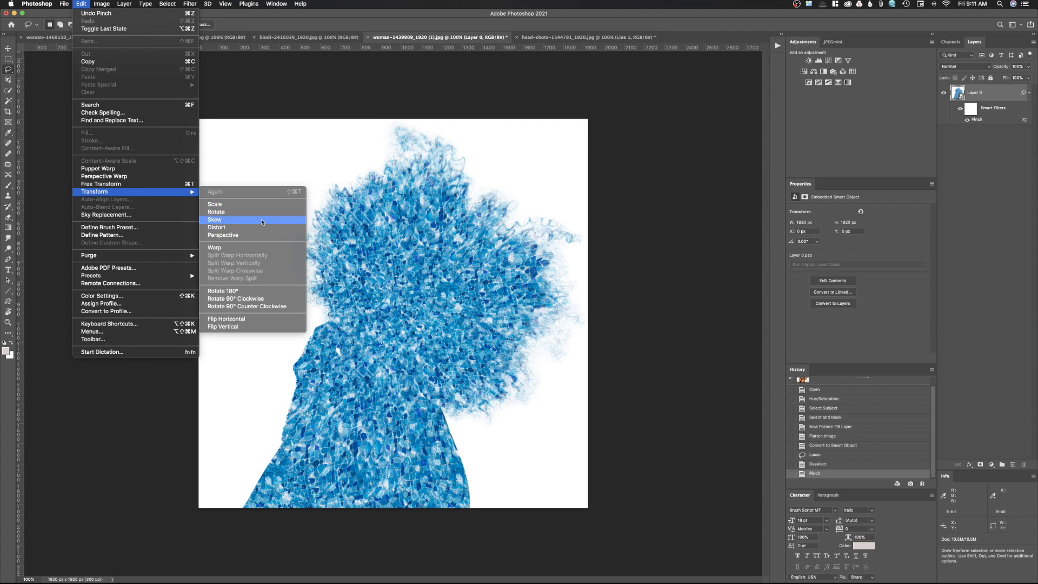
left_click(440, 404)
key("super+t")
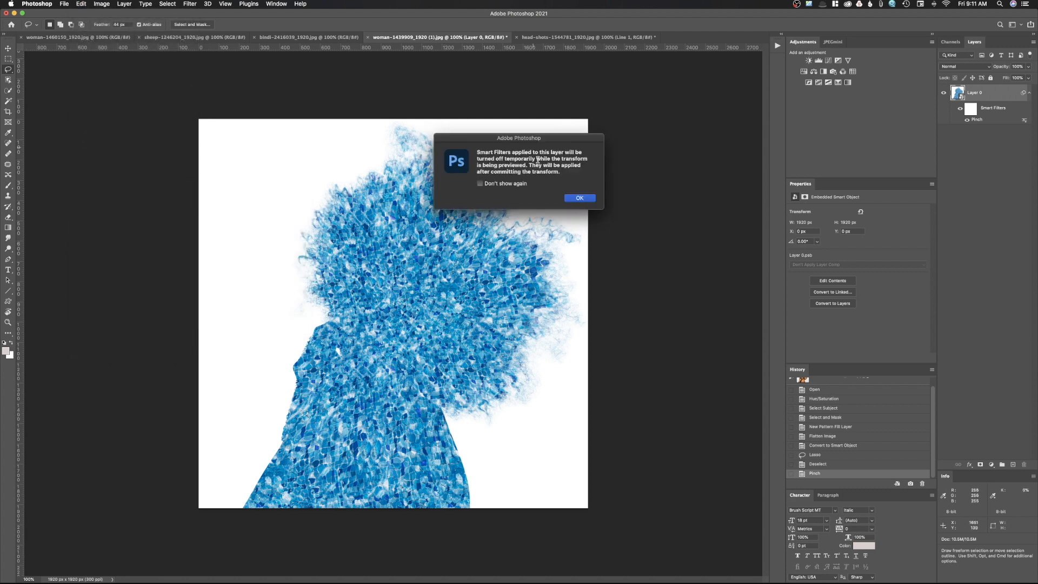
left_click(576, 198)
left_click_drag(587, 119, 538, 119)
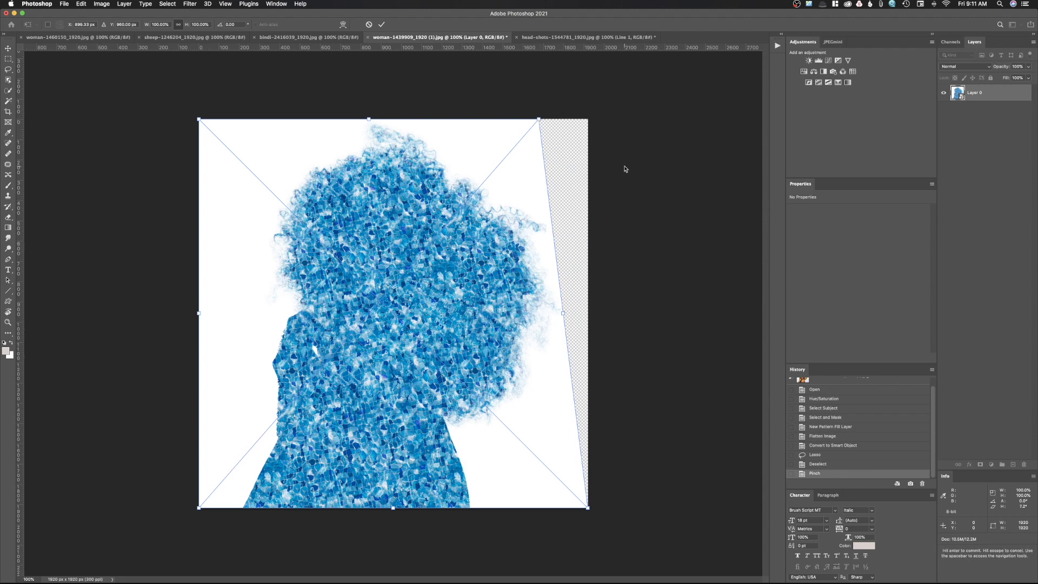
key("Return")
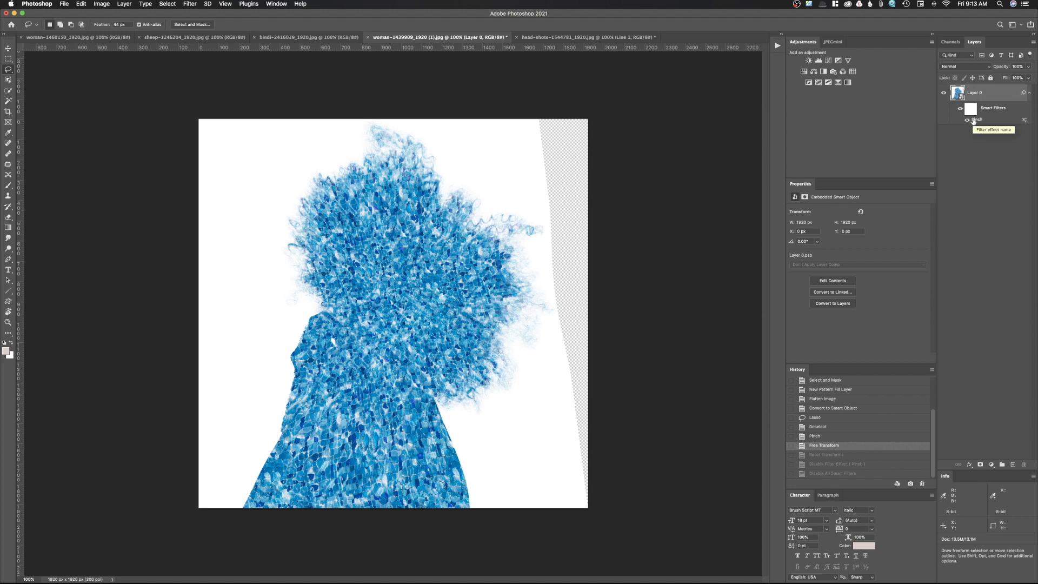
- Reset the transform on the smart object layer while keeping its Pinch smart filter
right_click(1004, 109)
left_click(1010, 97)
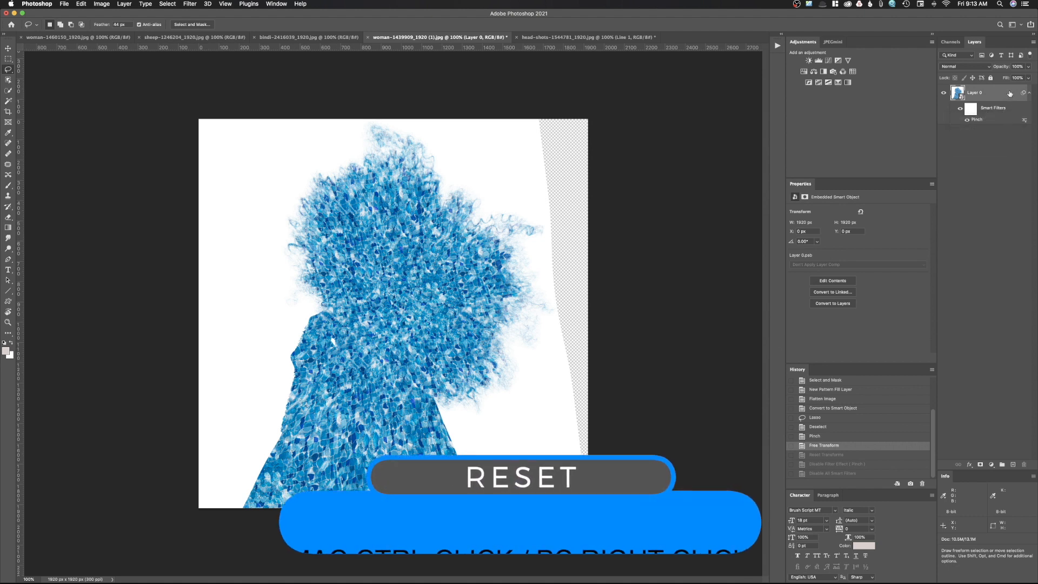
right_click(1009, 94)
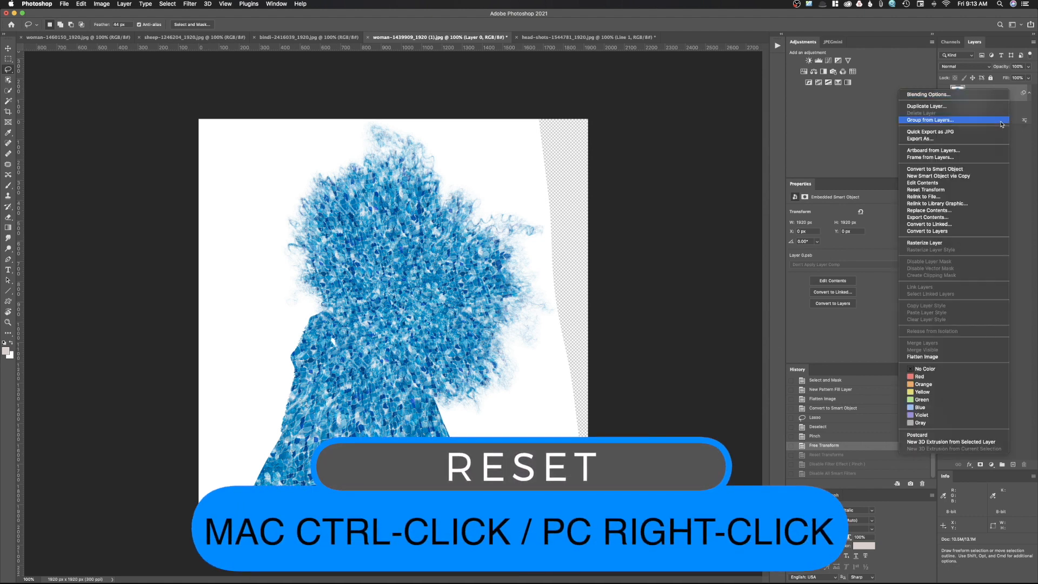
left_click(971, 193)
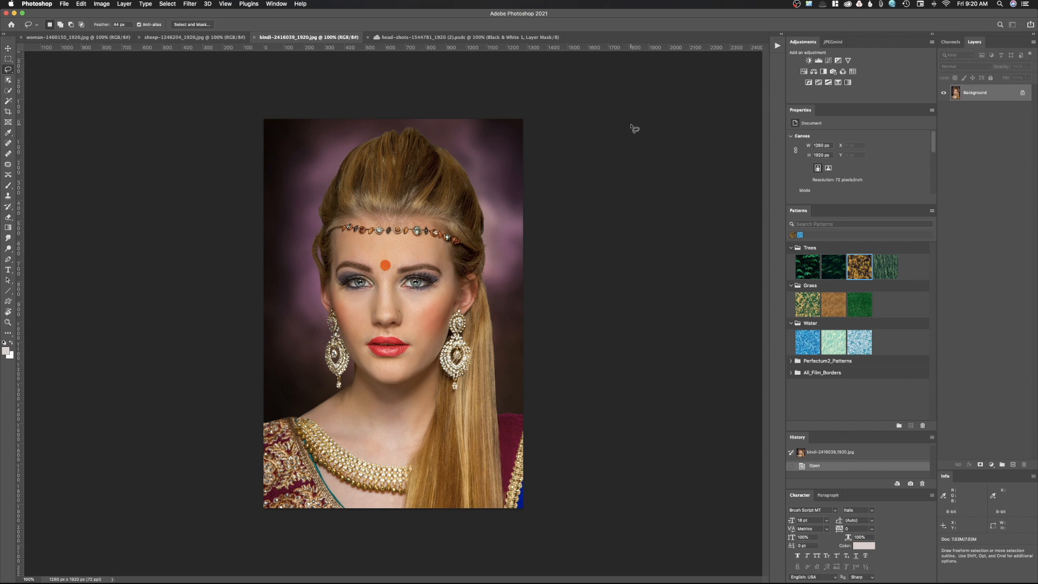
- Save the portrait as a cloud document named bindi-2416039_1920
key("super+shift+s")
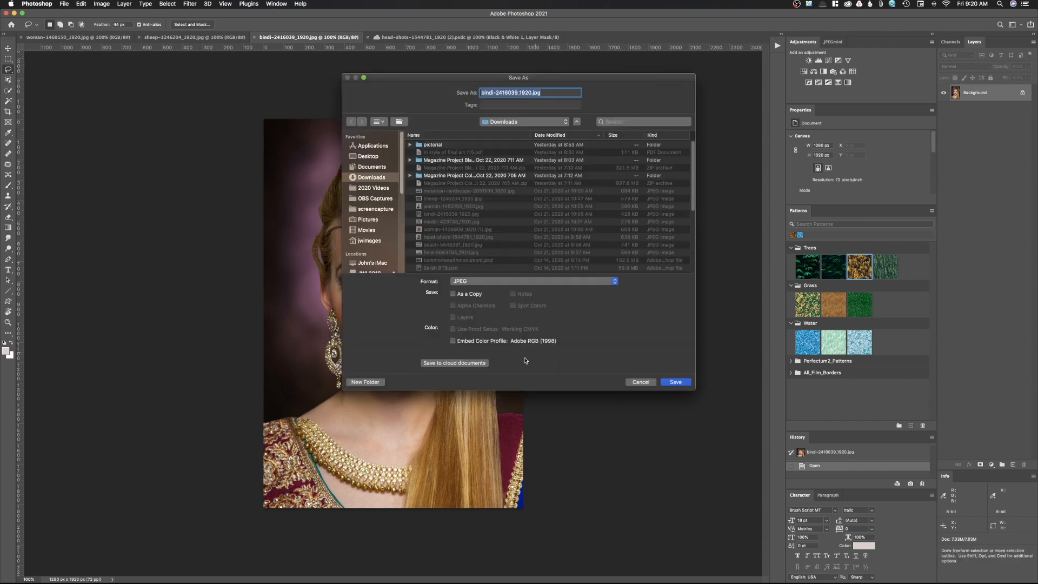
left_click(444, 363)
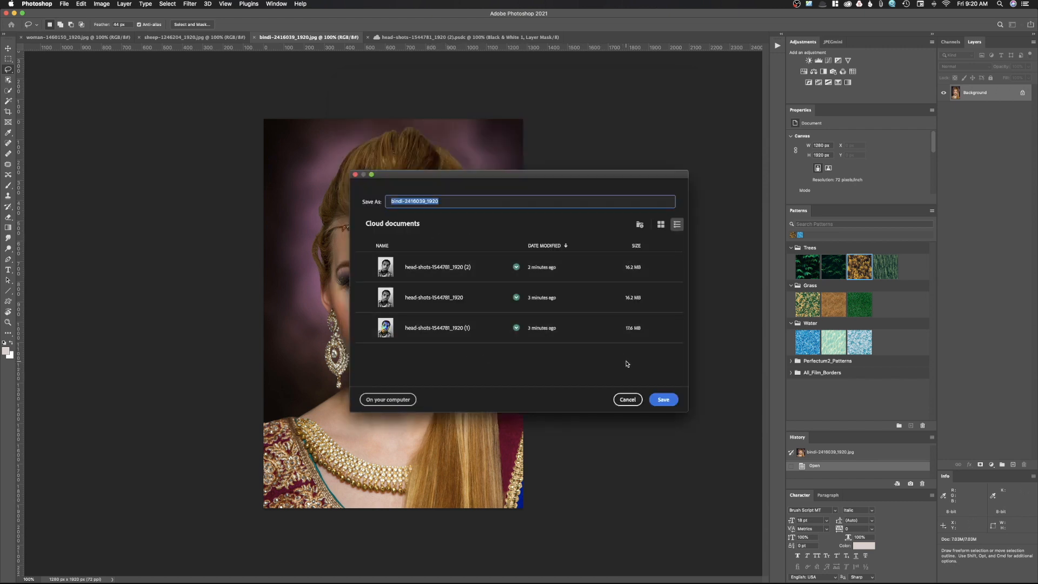
left_click(666, 400)
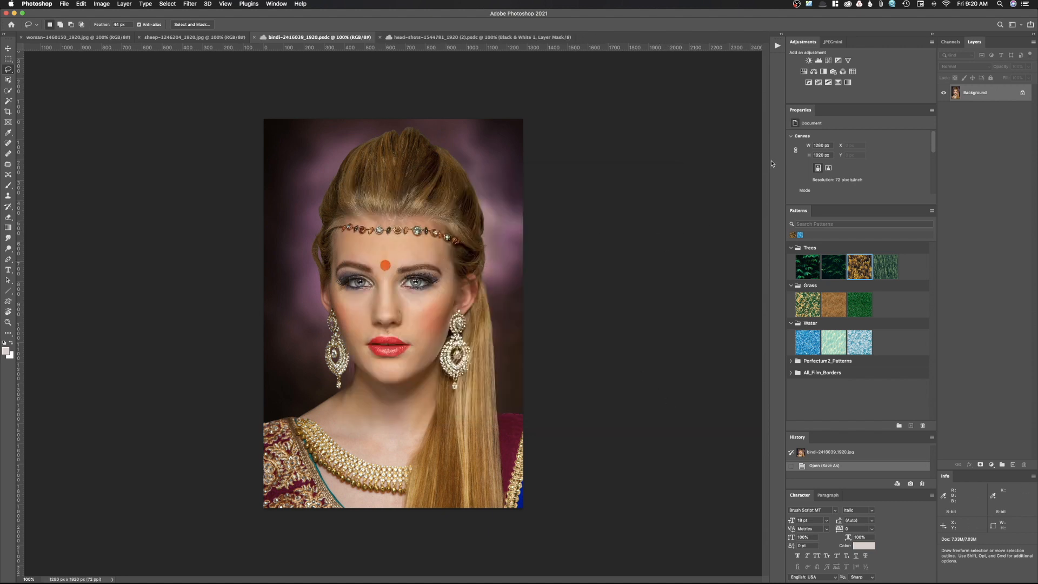
- Add a Hue/Saturation adjustment layer with Reds saturation at -100 and save the portrait as another cloud document
left_click(804, 72)
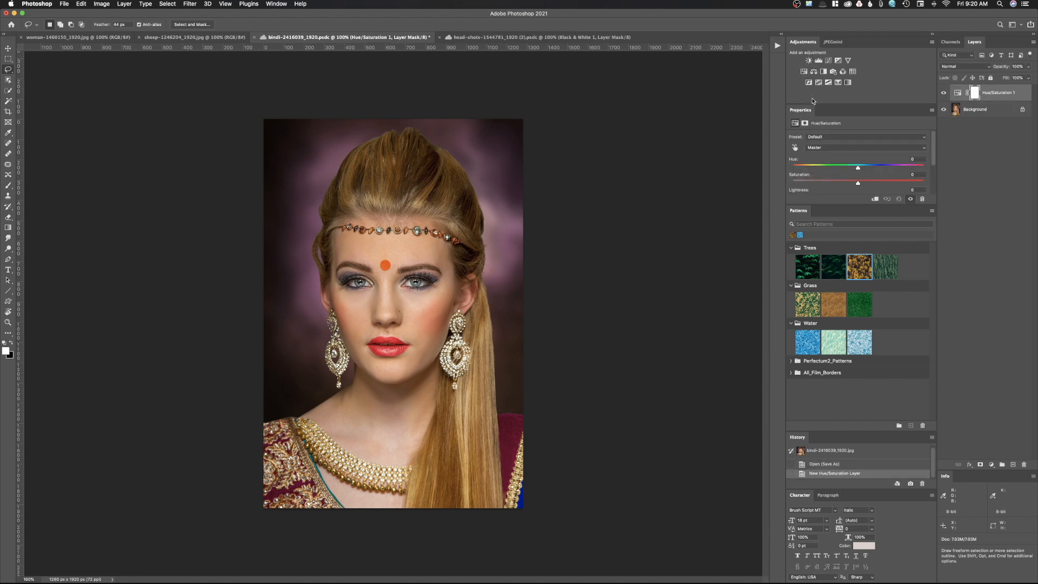
left_click(846, 147)
left_click(849, 156)
left_click_drag(858, 184, 790, 184)
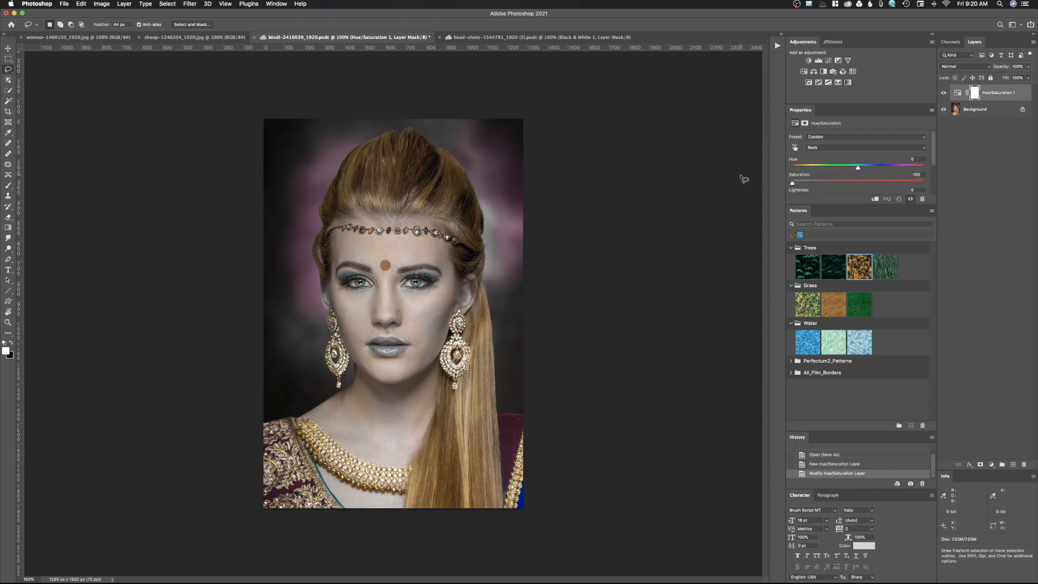
key("super+s")
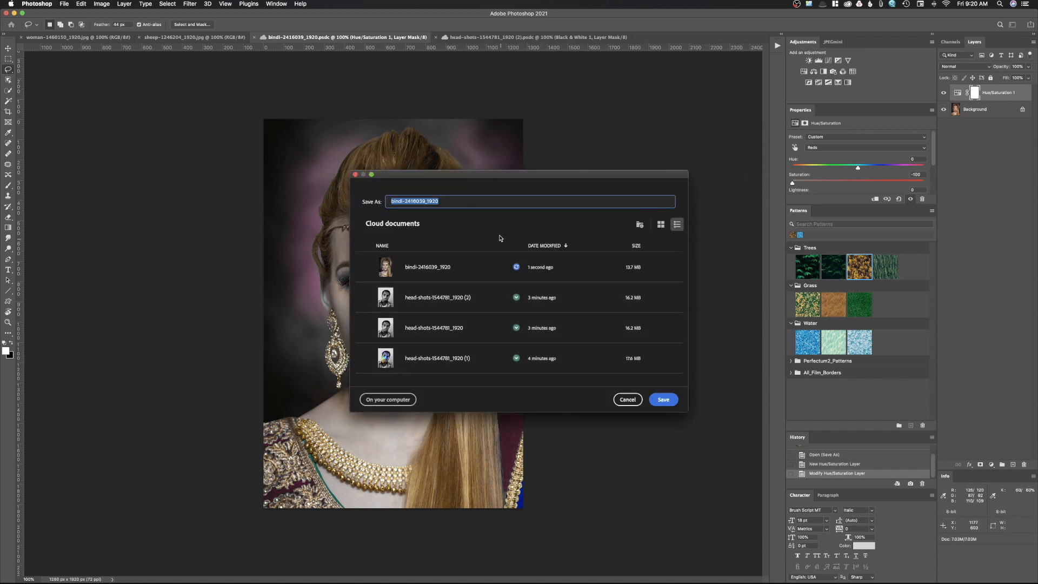
left_click(670, 400)
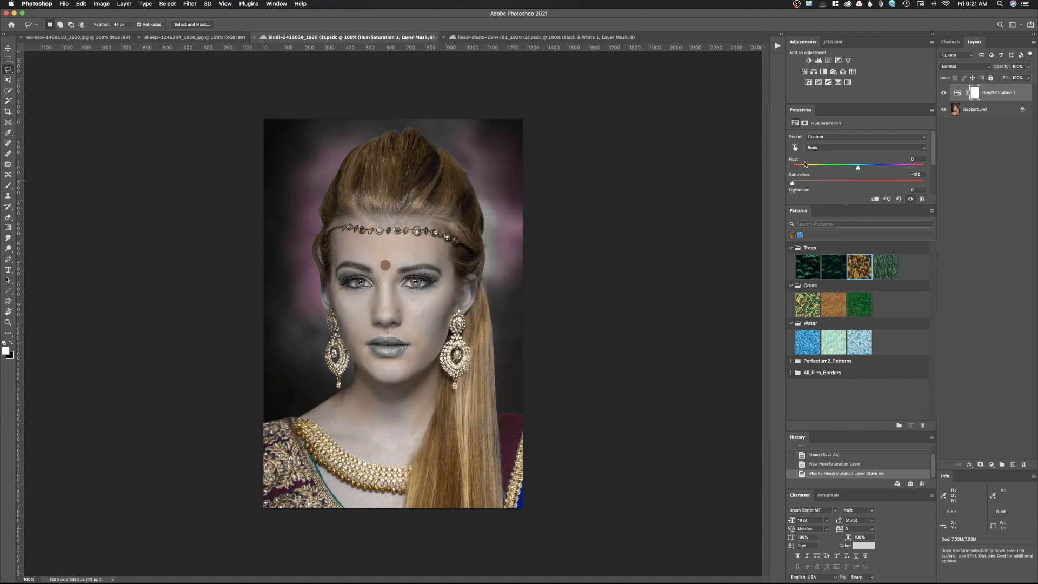
- Add a Black & White adjustment layer and save the portrait as a further cloud document version
left_click(824, 71)
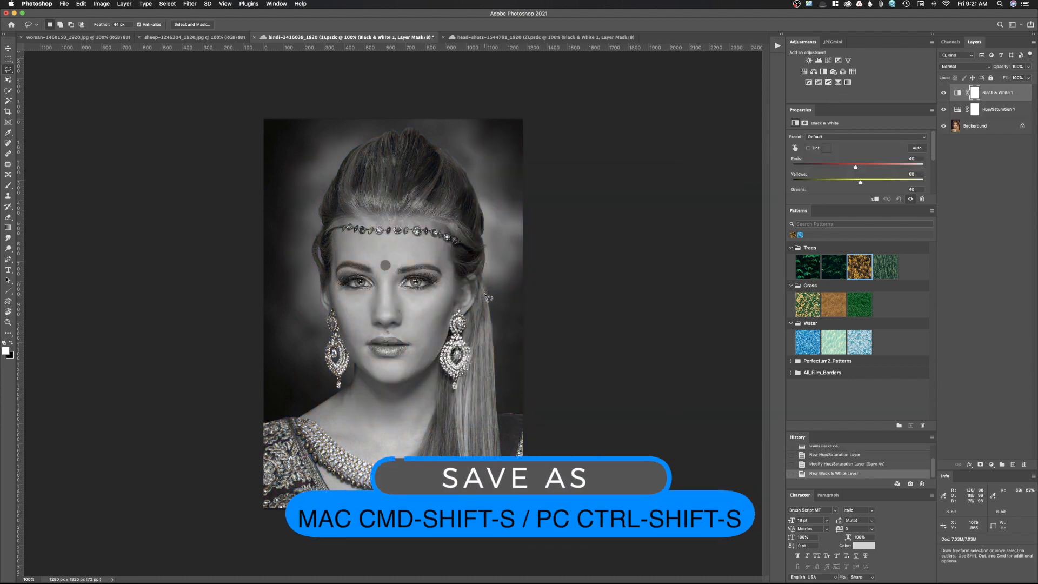
key("super+shift+s")
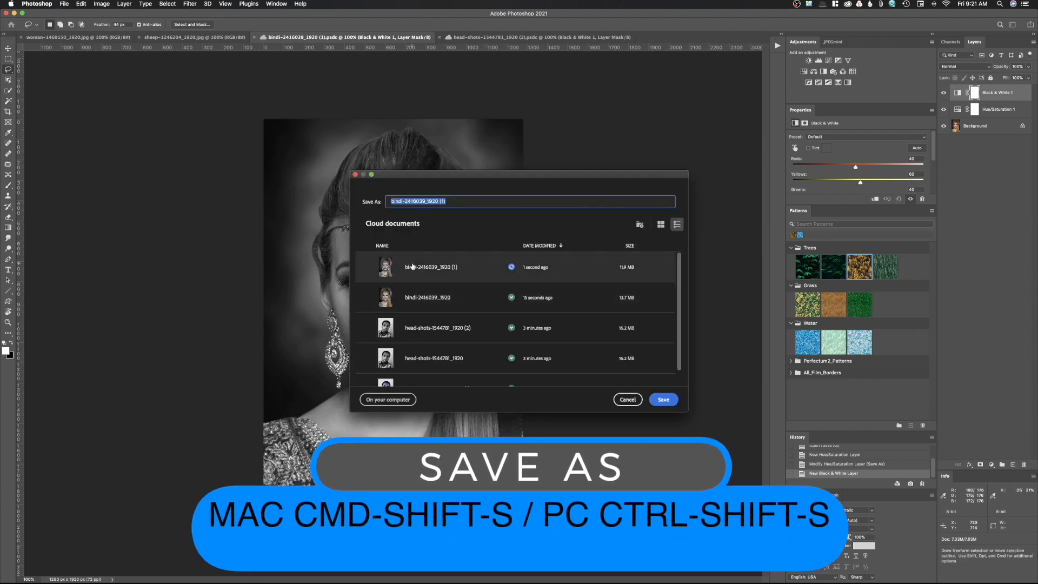
left_click(666, 400)
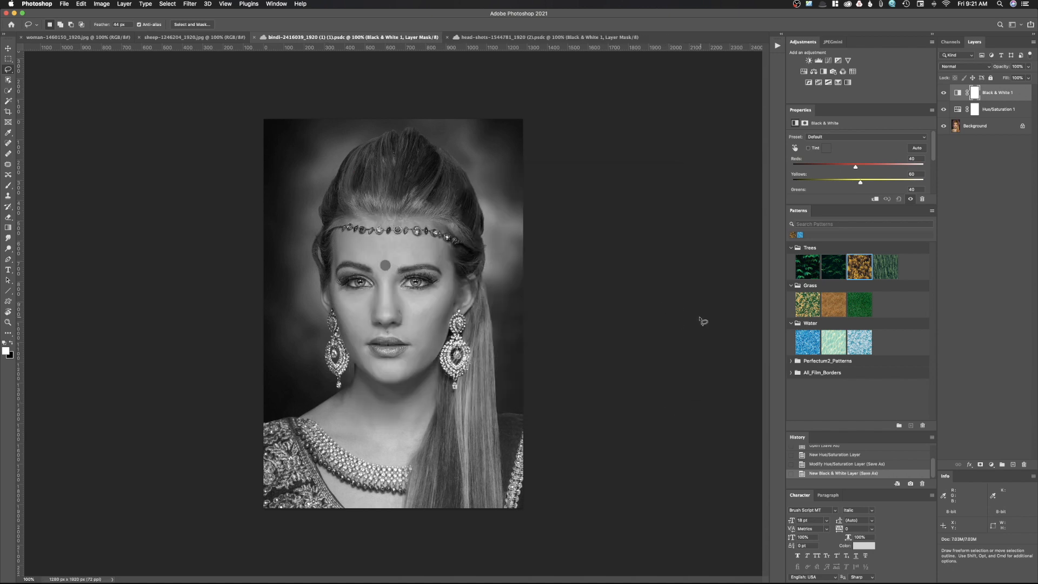
- Open the image heart-1187266_1920.jpg
mouse_move(23, 287)
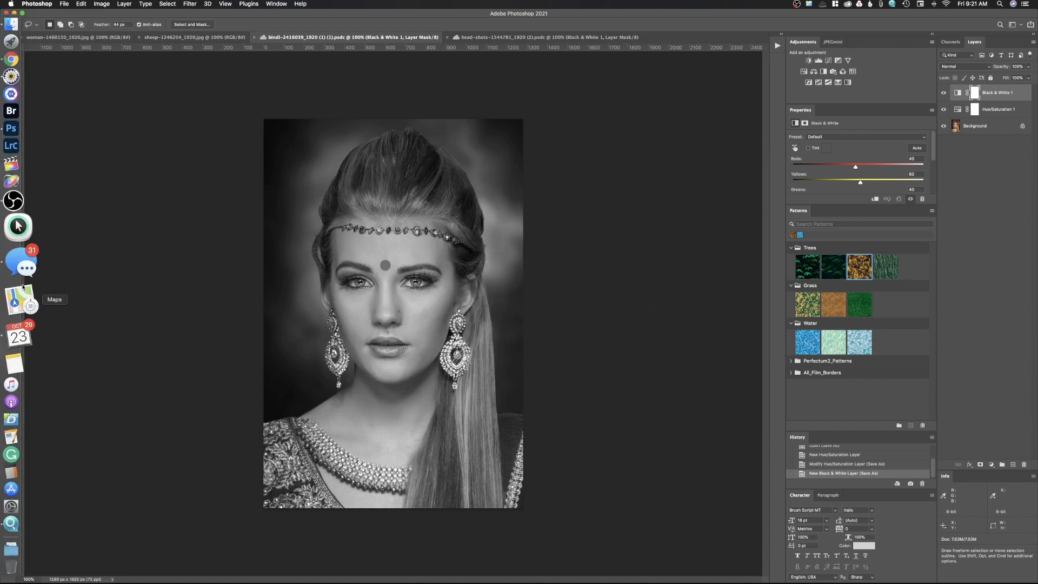
key("super+o")
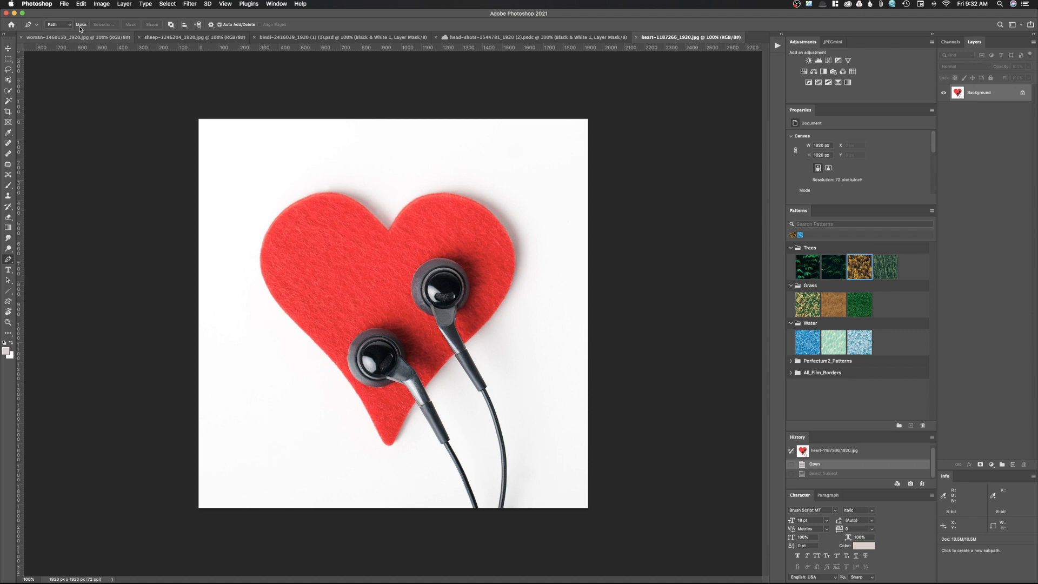
- Enable the Content-Aware Tracing Tool in the Technology Previews preferences
left_click(32, 2)
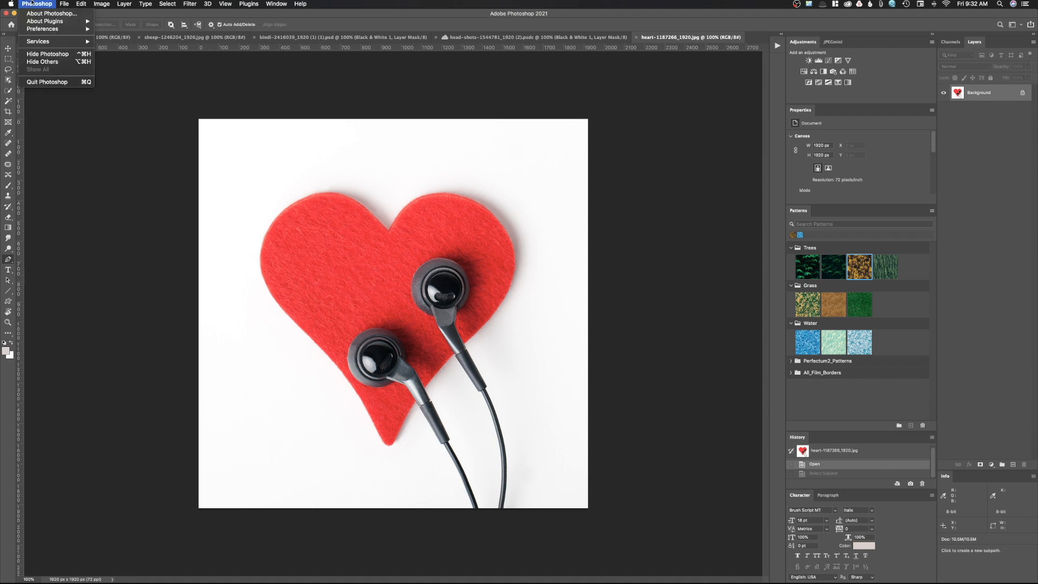
mouse_move(44, 30)
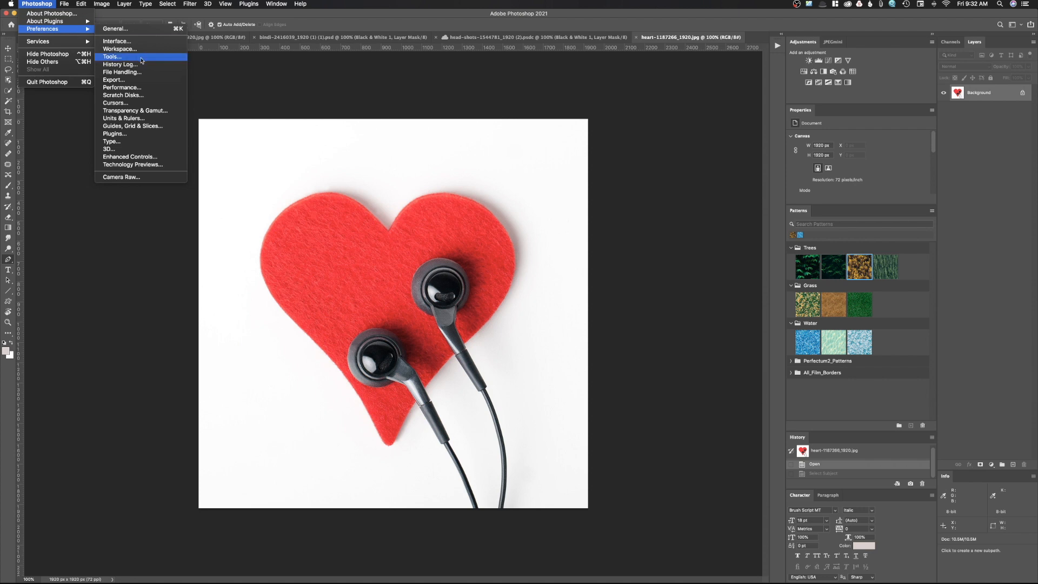
left_click(148, 165)
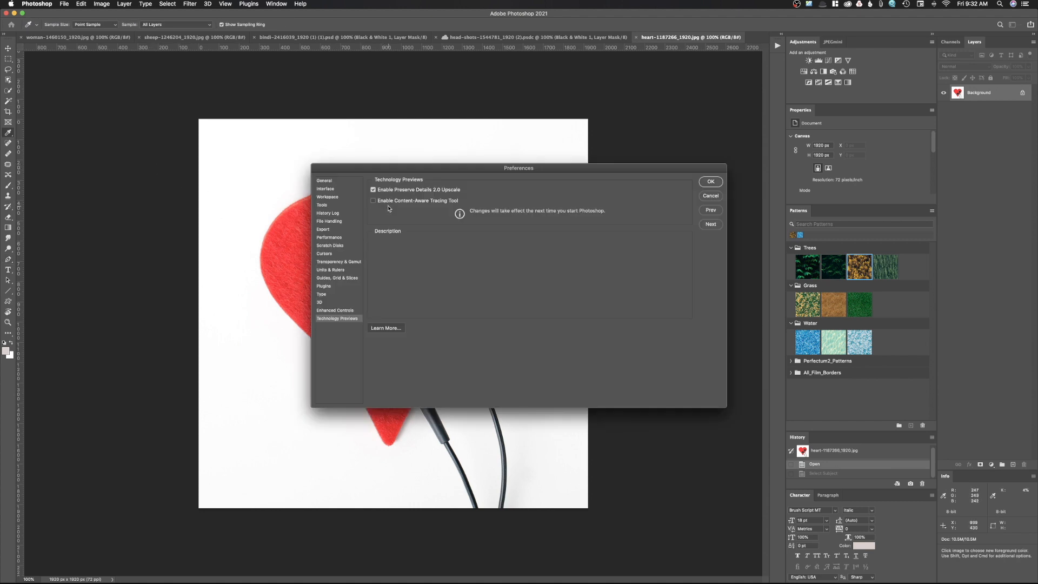
mouse_move(372, 204)
left_click(372, 202)
left_click(712, 182)
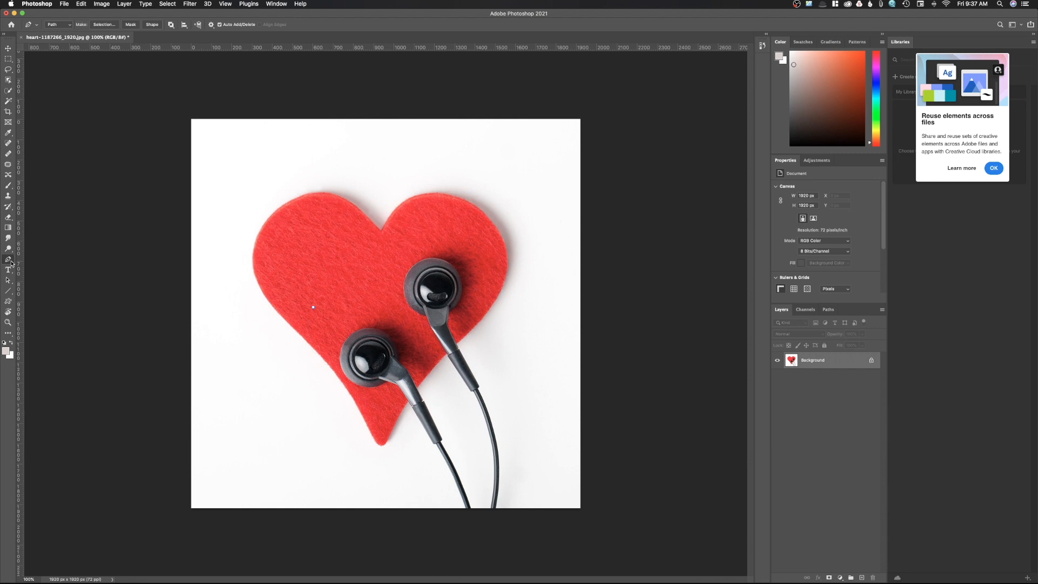
- Add the Content-Aware Tracing Tool to the toolbar's Pen tool group, directly after the Curvature Pen Tool, and list the group's tools
right_click(11, 261)
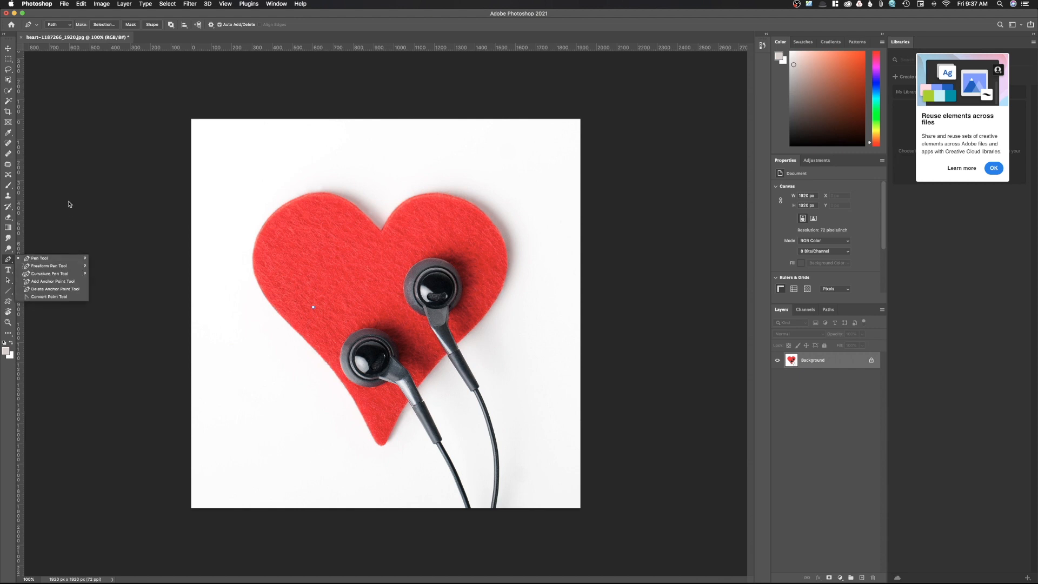
left_click(50, 209)
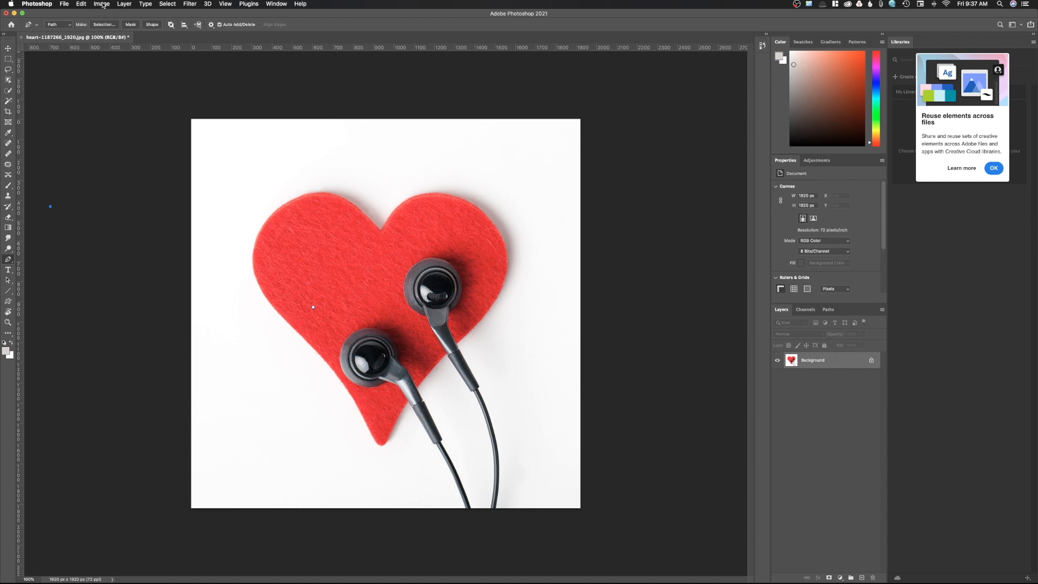
left_click(80, 3)
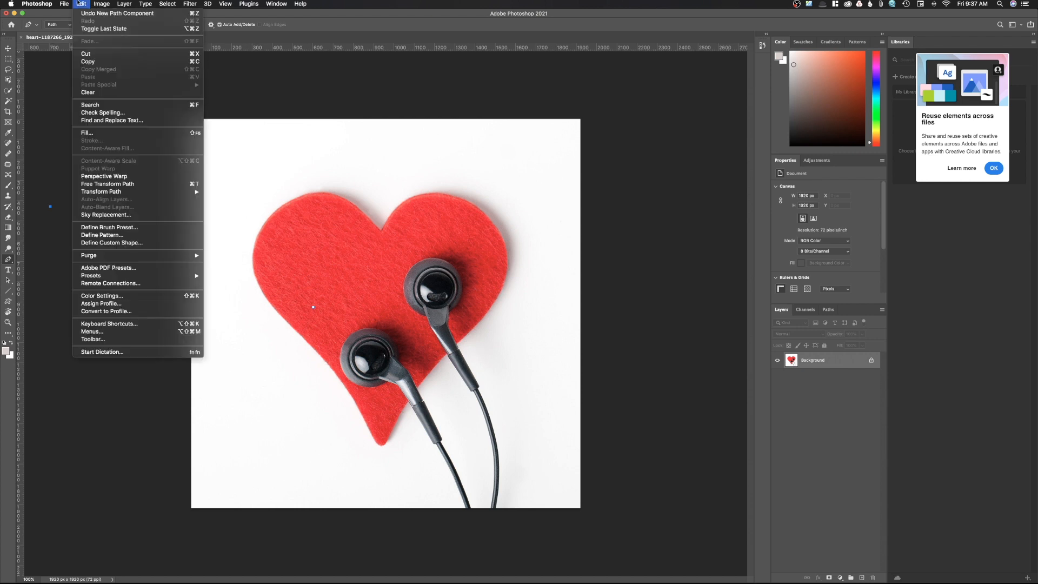
left_click(106, 339)
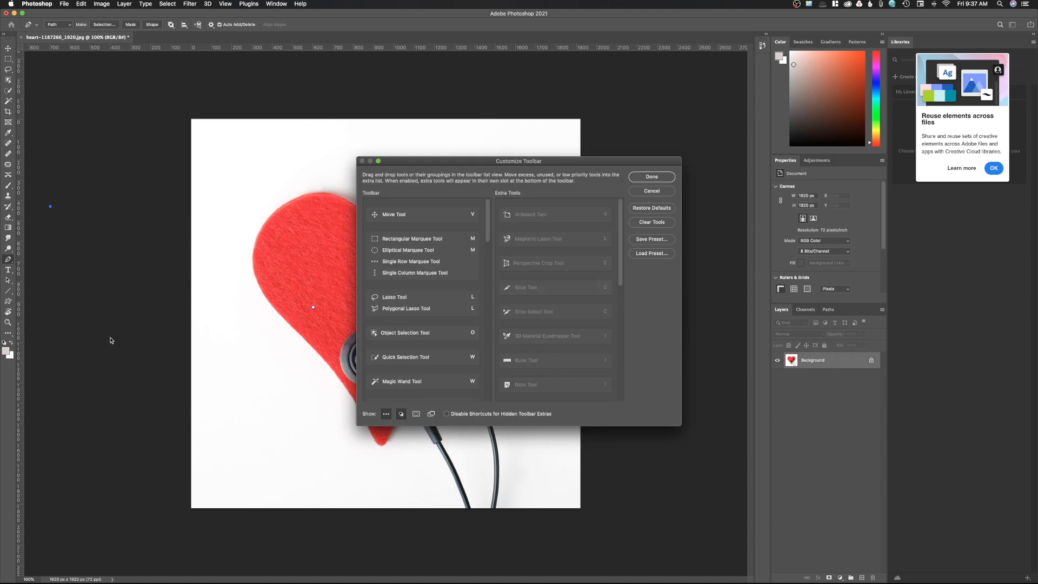
scroll(528, 287, "down", 10)
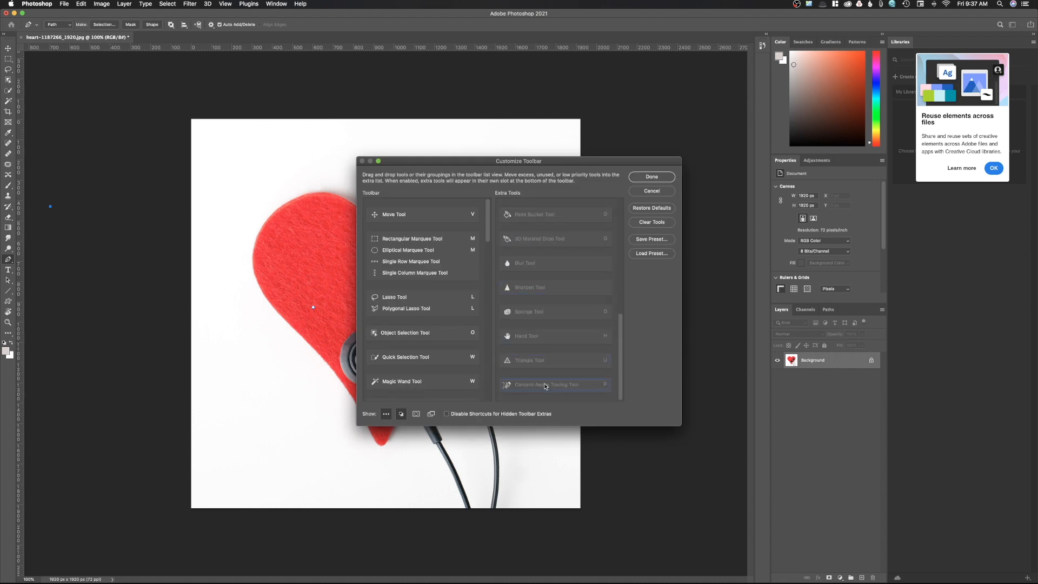
scroll(429, 342, "down", 10)
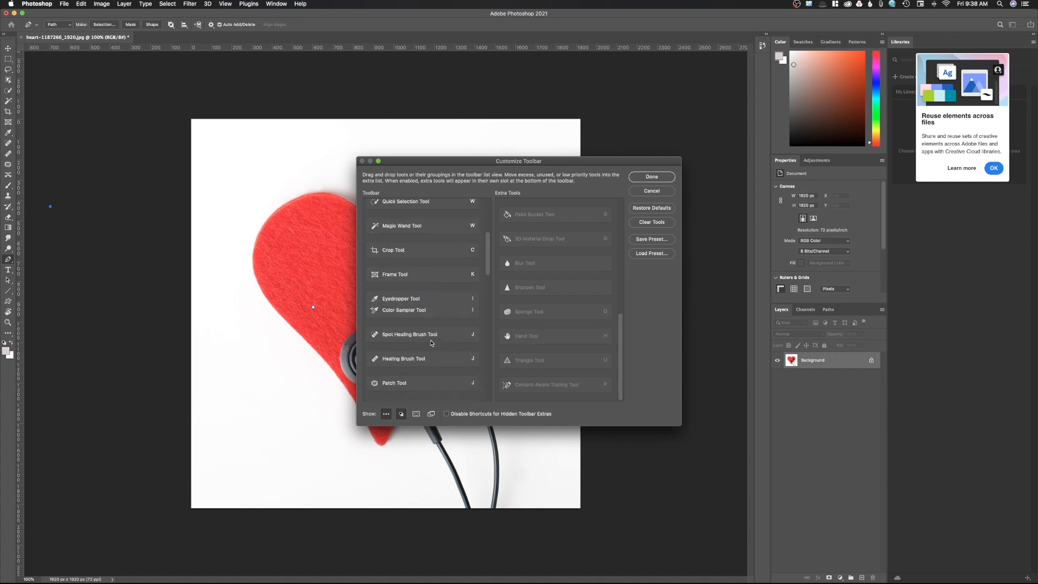
scroll(432, 342, "down", 6)
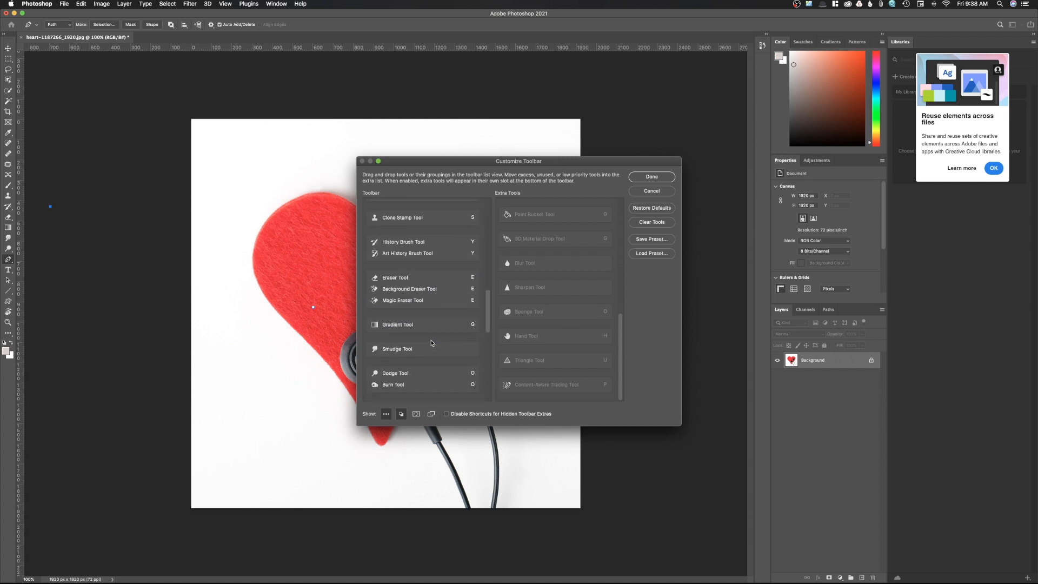
scroll(432, 342, "down", 4)
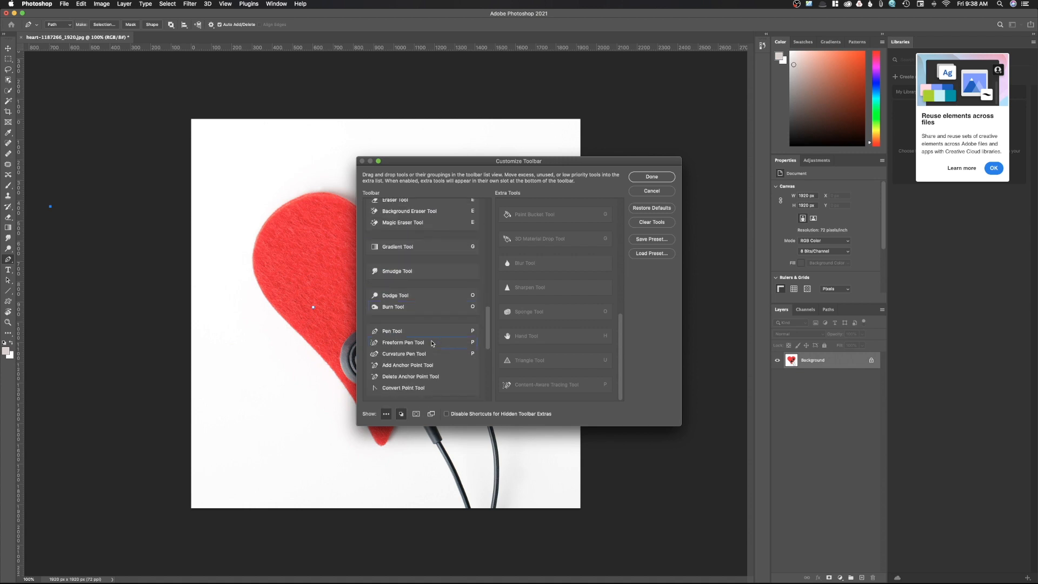
mouse_move(522, 385)
left_mouse_down()
mouse_move(452, 361)
mouse_move(408, 360)
left_mouse_up()
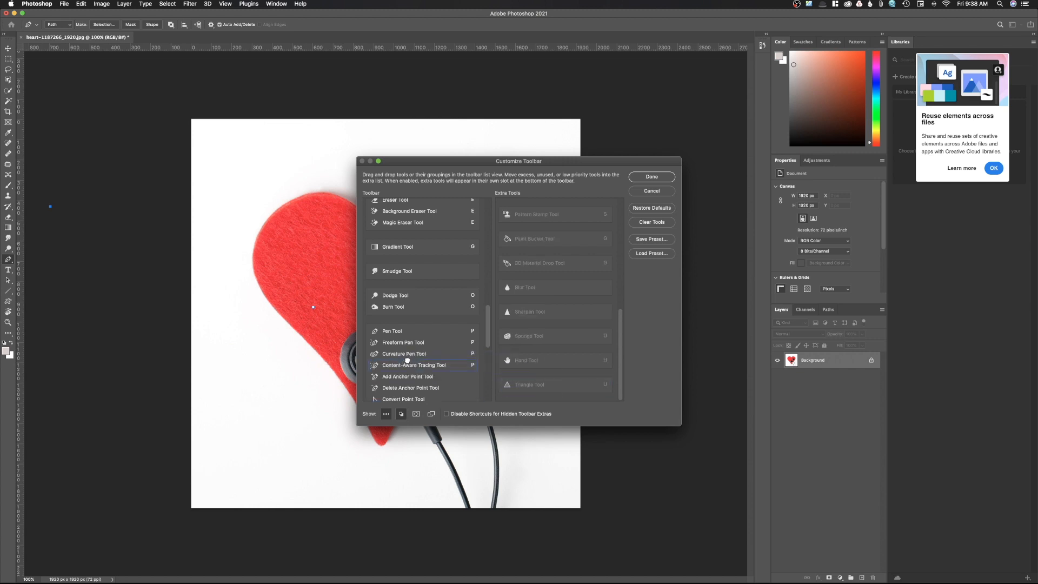
left_click(652, 177)
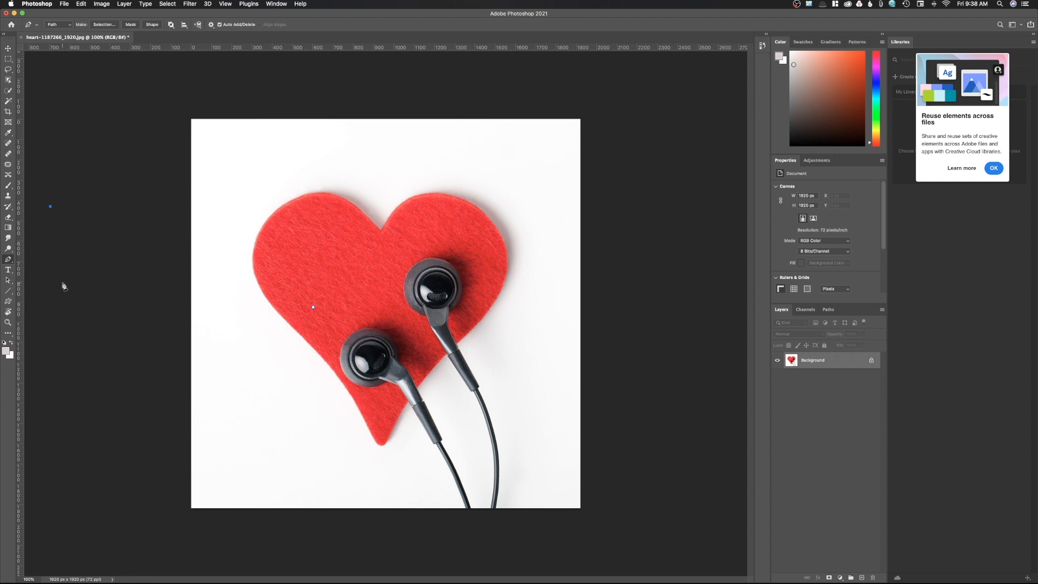
left_click(11, 260)
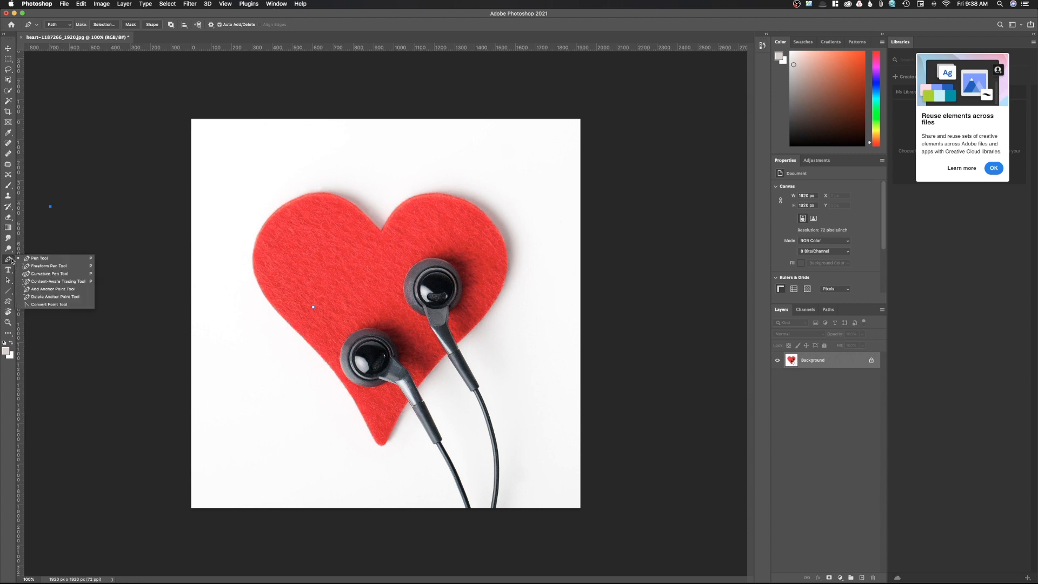
- Trace the heart's left edge with the Content-Aware Tracing Tool, extending the path along its lower tip and the left earphone cable
left_click(53, 281)
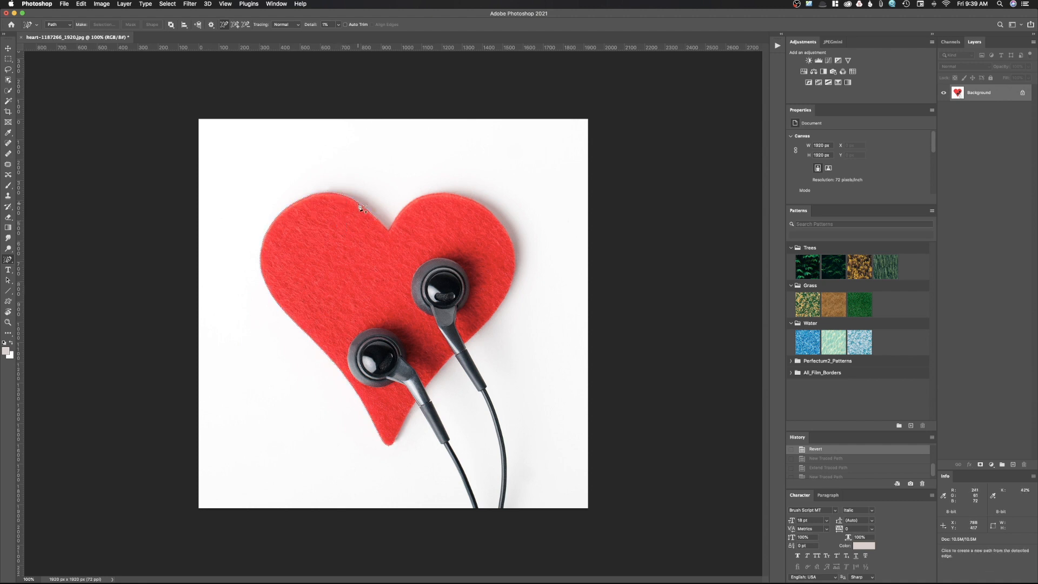
left_click(362, 206)
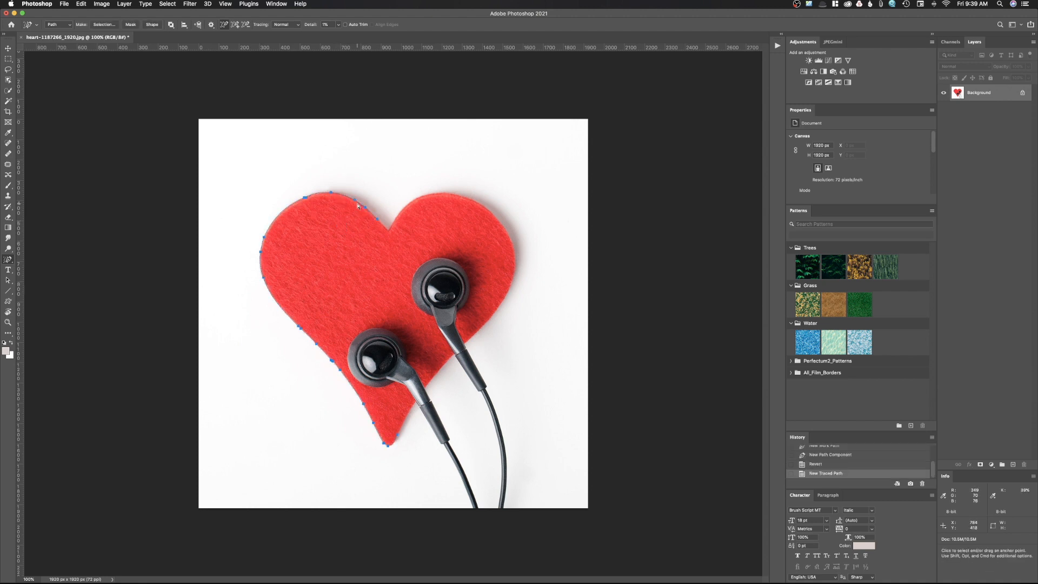
left_click(409, 422)
left_click(416, 406)
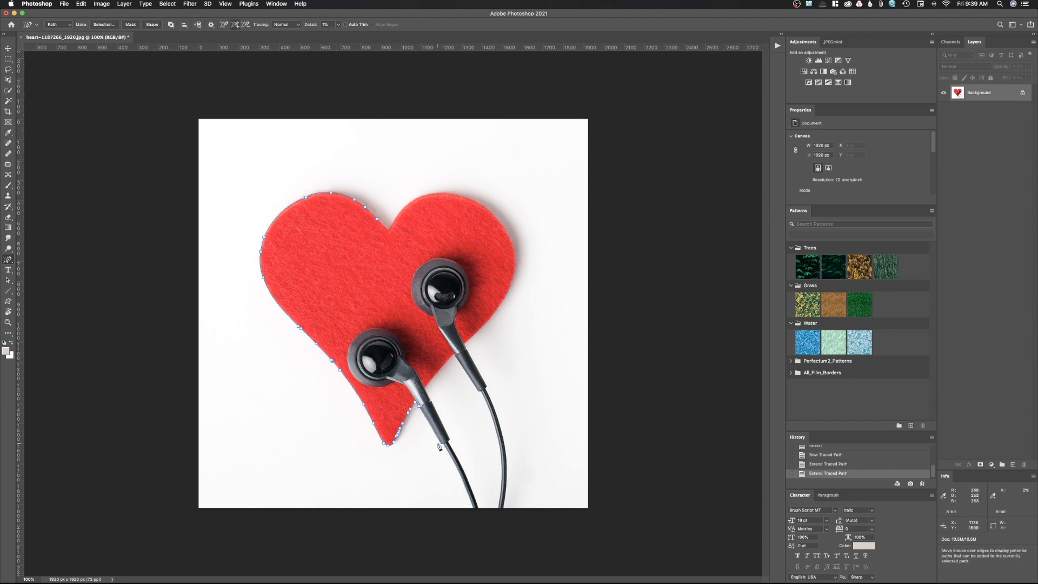
left_click(473, 507)
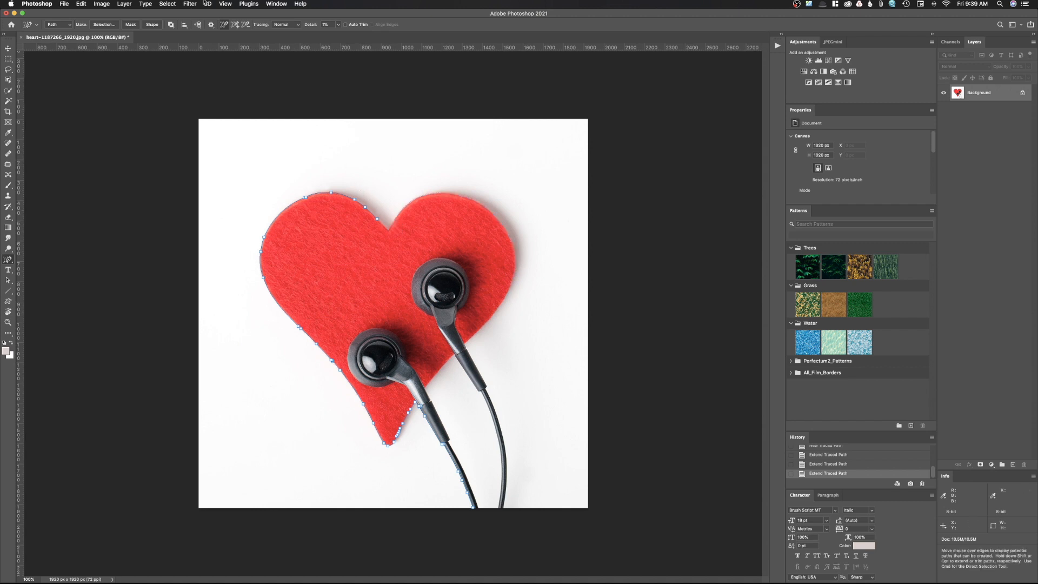
- Revert the image to its saved state and select the heart with the earphones using Select Subject
left_click(65, 4)
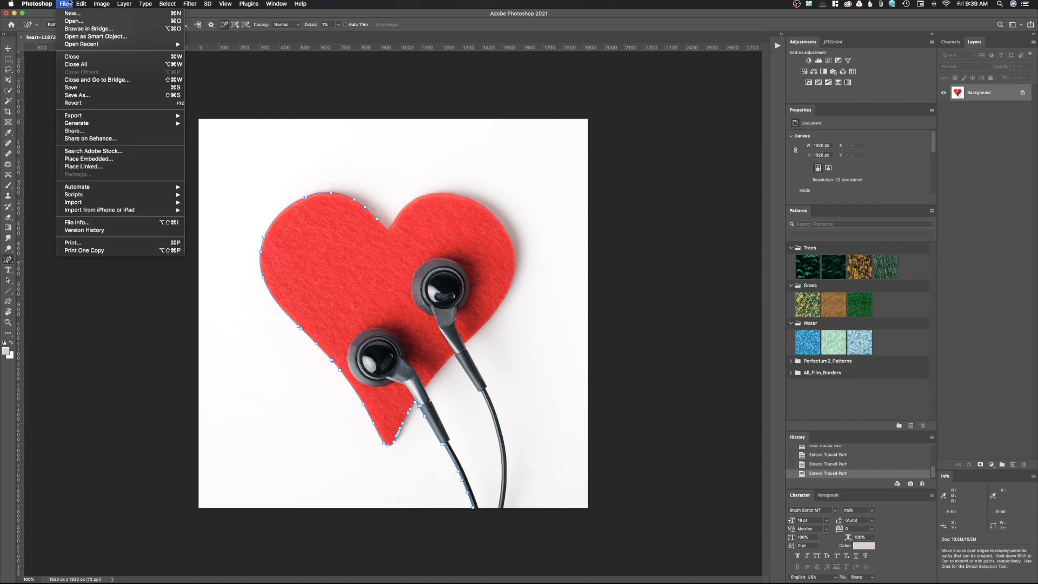
left_click(97, 106)
left_click(168, 3)
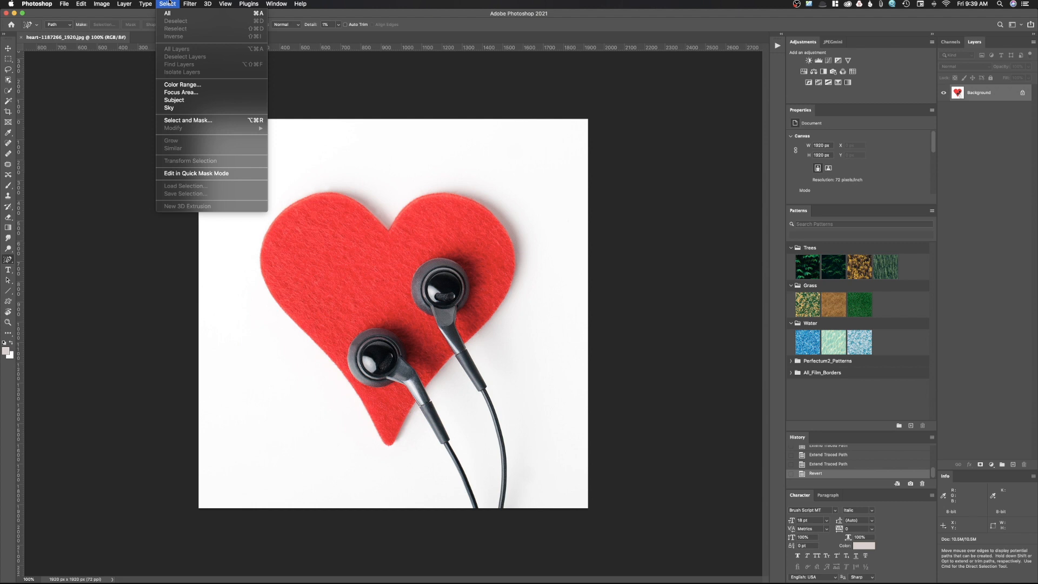
left_click(193, 101)
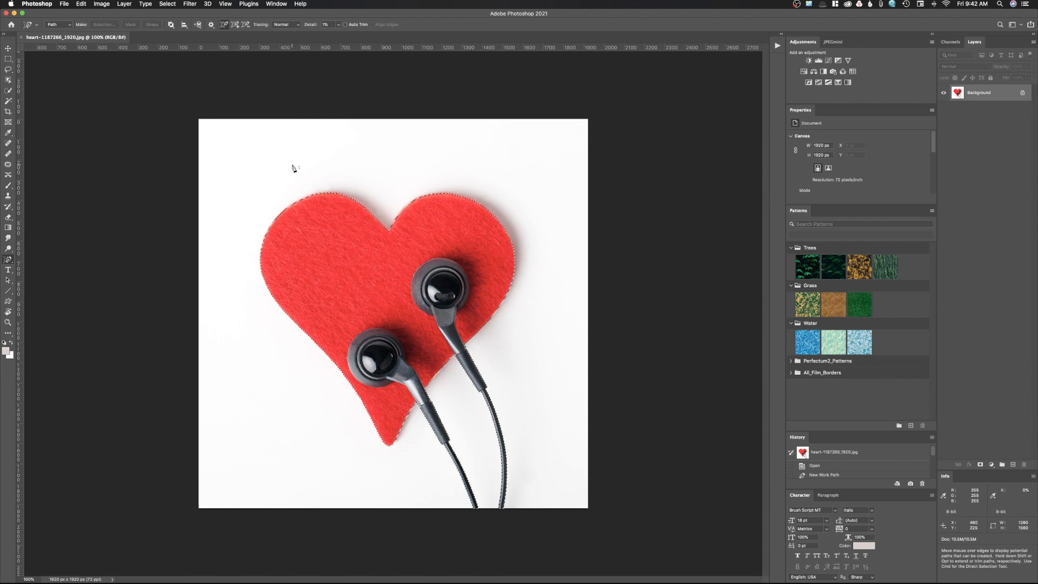
- Replace the selected heart and earphones using Content-Aware Fill with Auto sampling, outputting the fill to a new layer
left_click(9, 175)
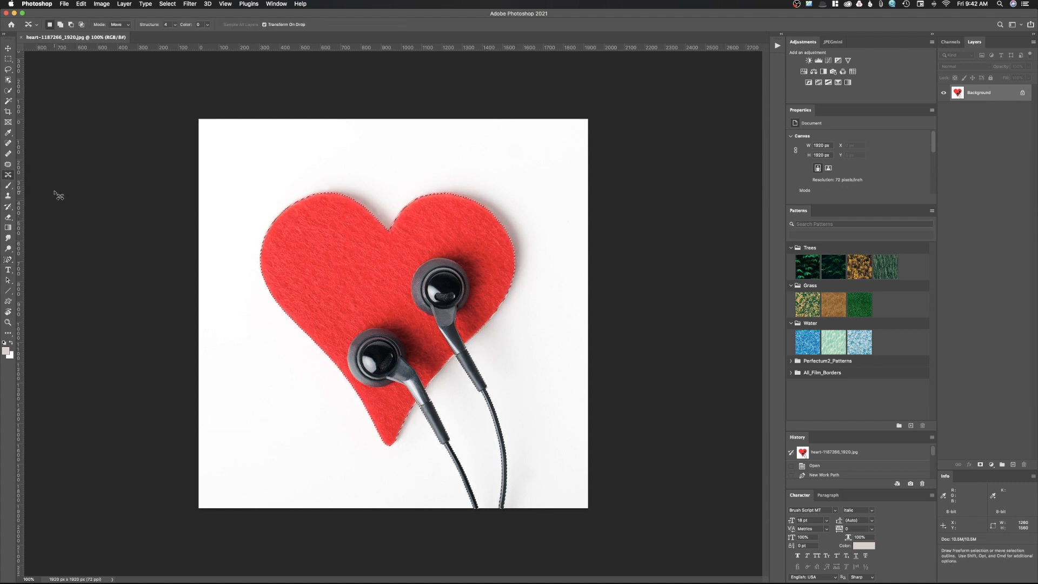
left_click(8, 68)
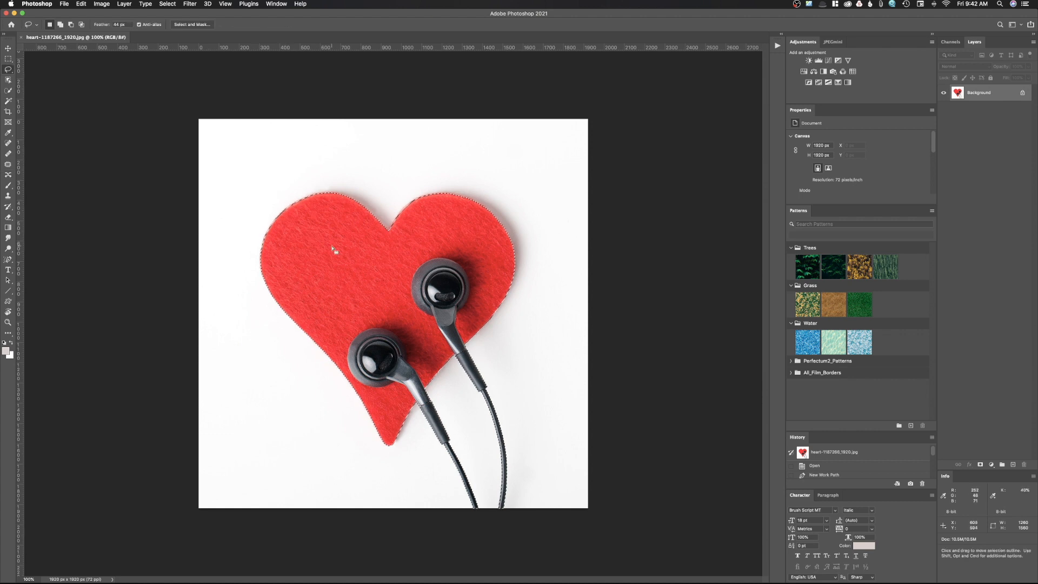
right_click(385, 276)
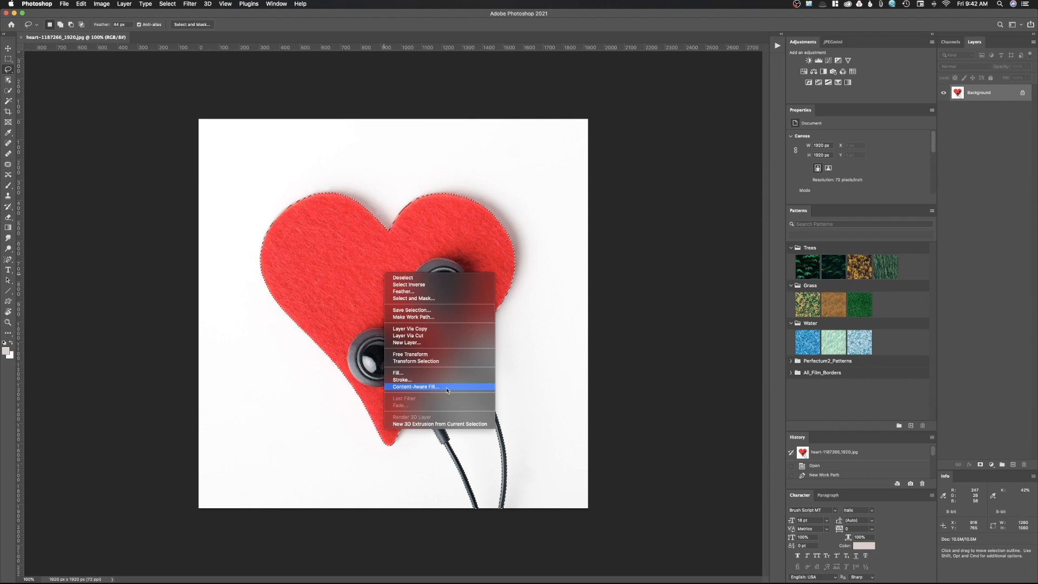
left_click(144, 97)
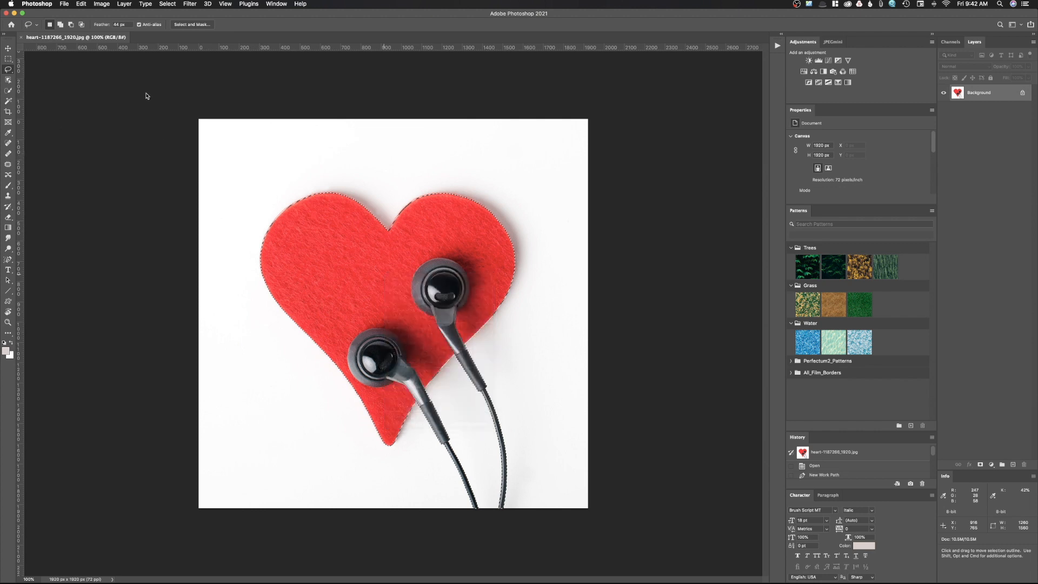
right_click(395, 253)
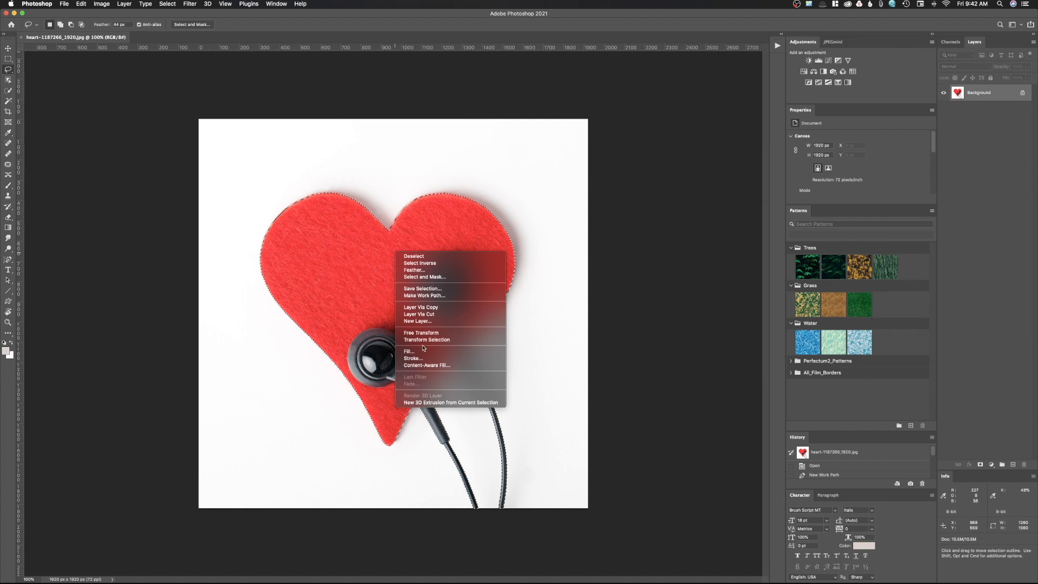
left_click(425, 365)
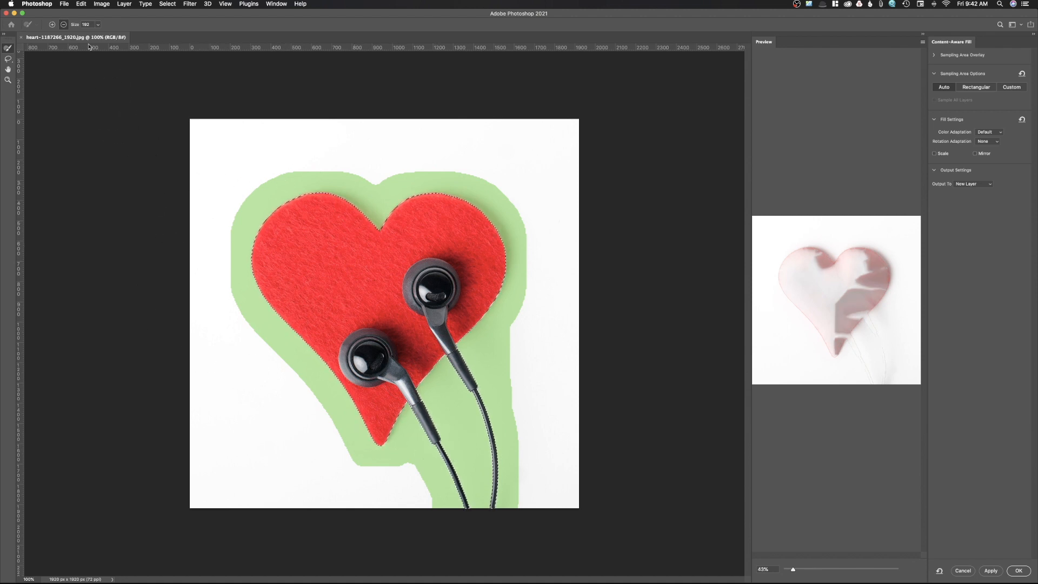
left_click(81, 4)
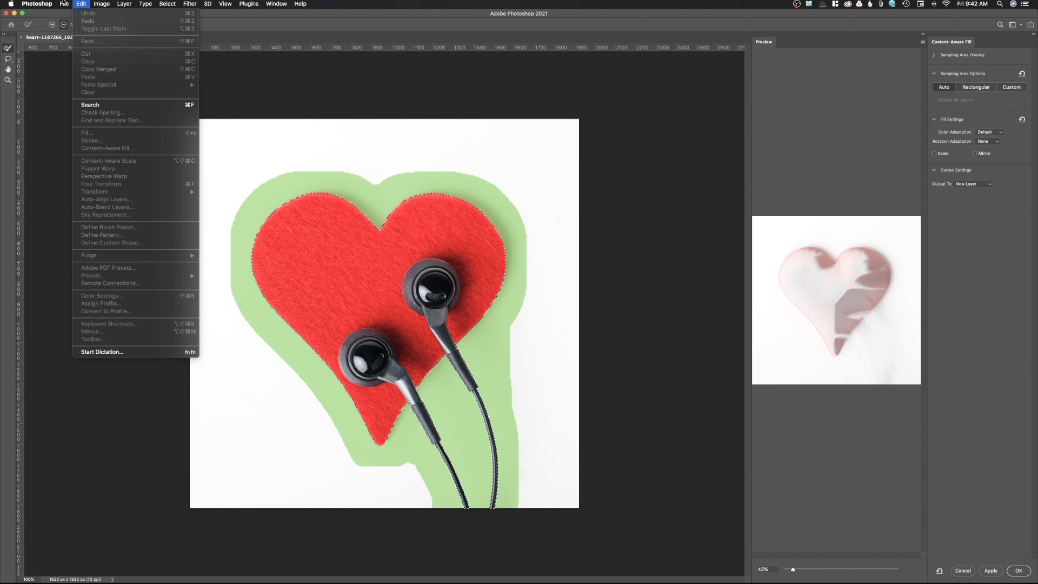
left_click(85, 5)
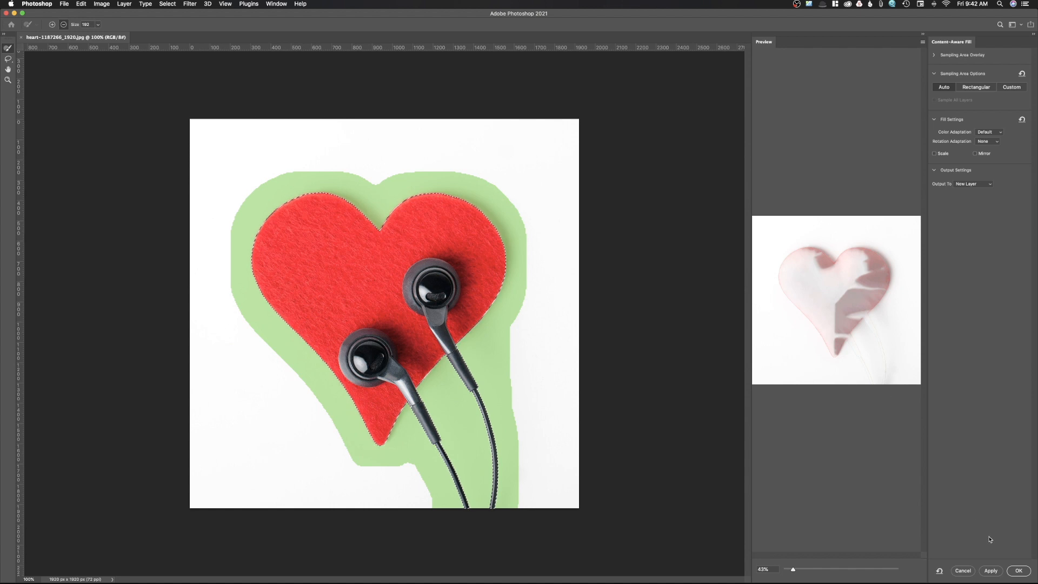
left_click(1018, 571)
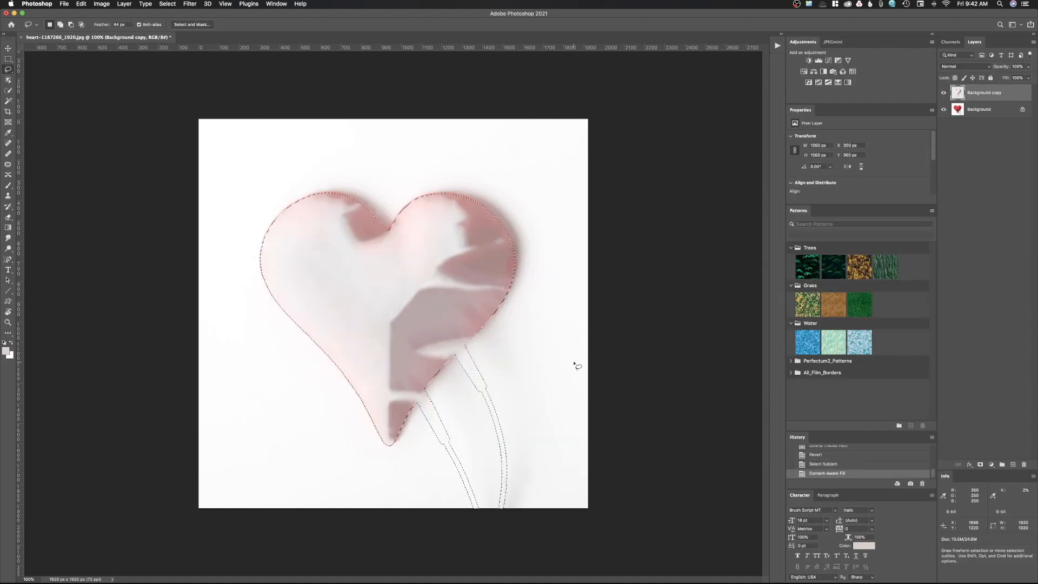